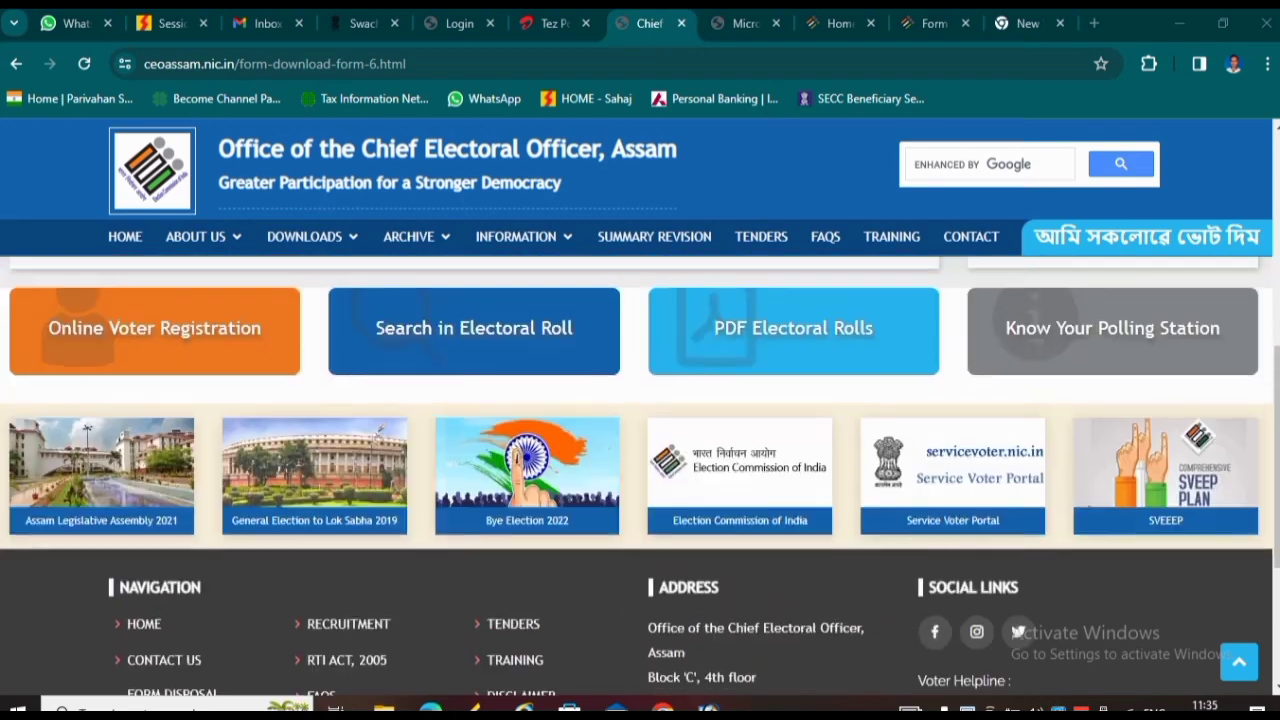
# Search Google for "nvsp" in the new browser tab.
pyautogui.hotkey('ctrl', 'Tab')
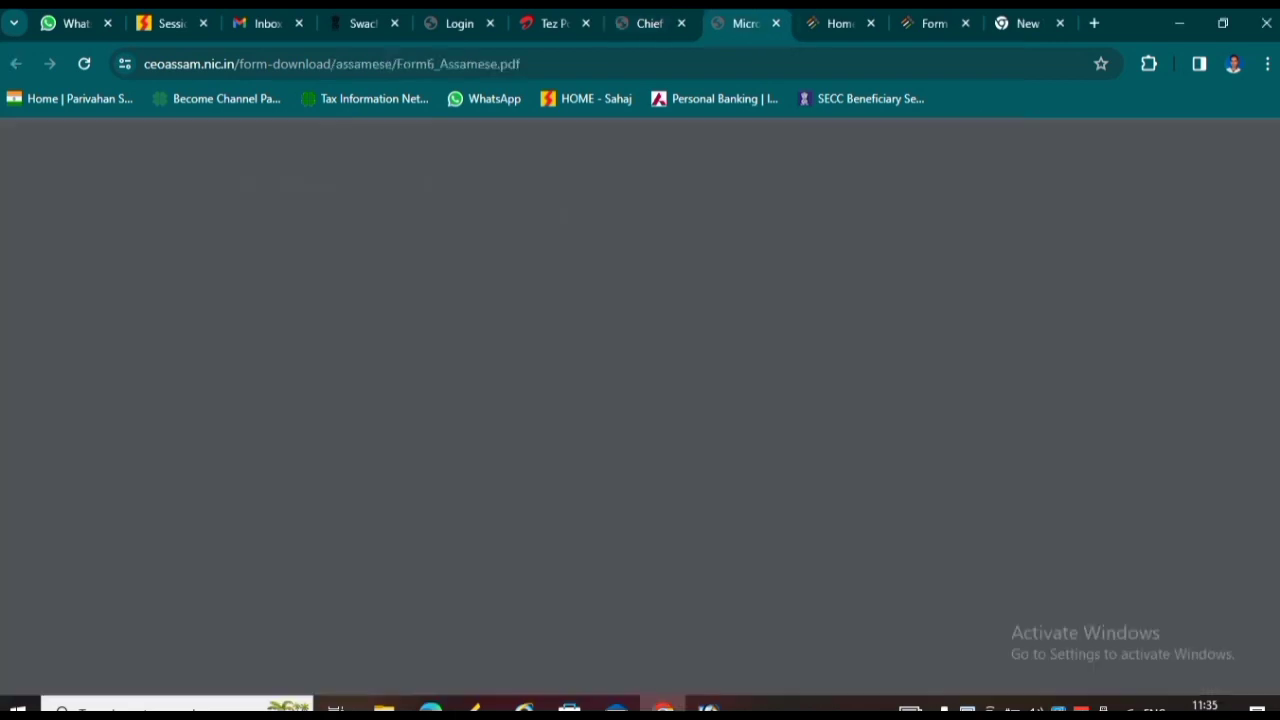
pyautogui.hotkey('ctrl', 'Tab')
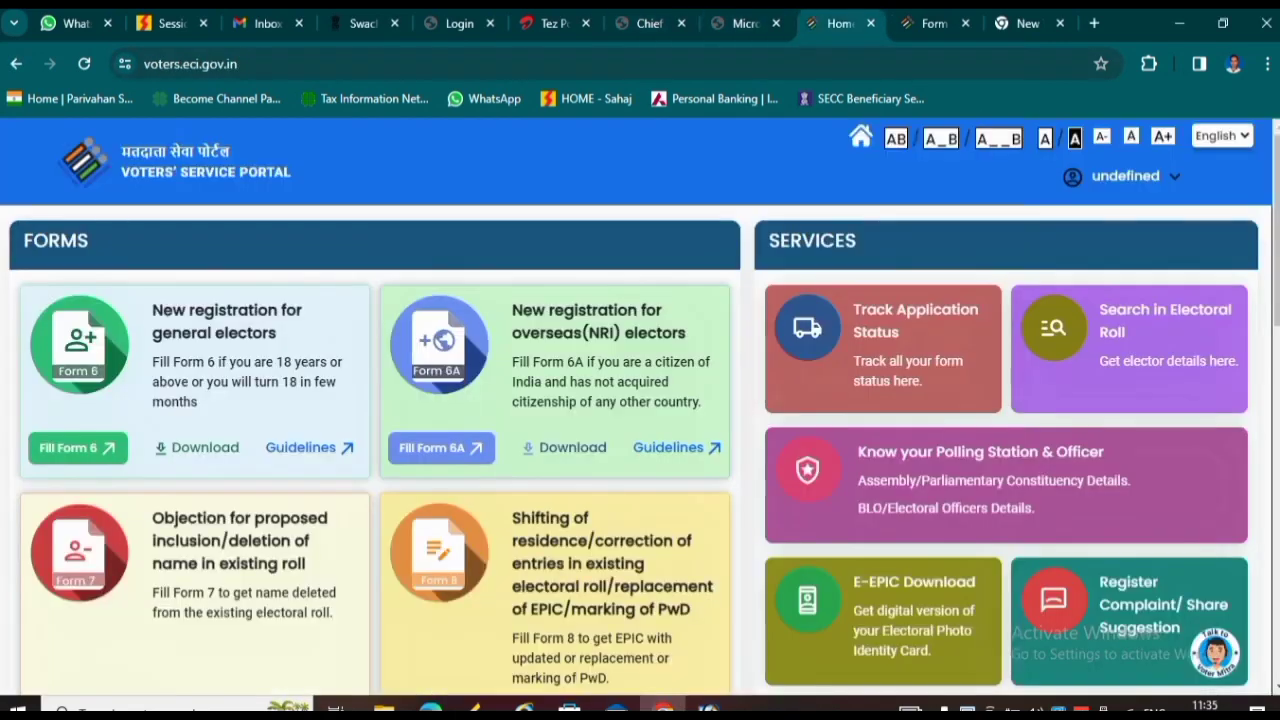
pyautogui.click(1028, 23)
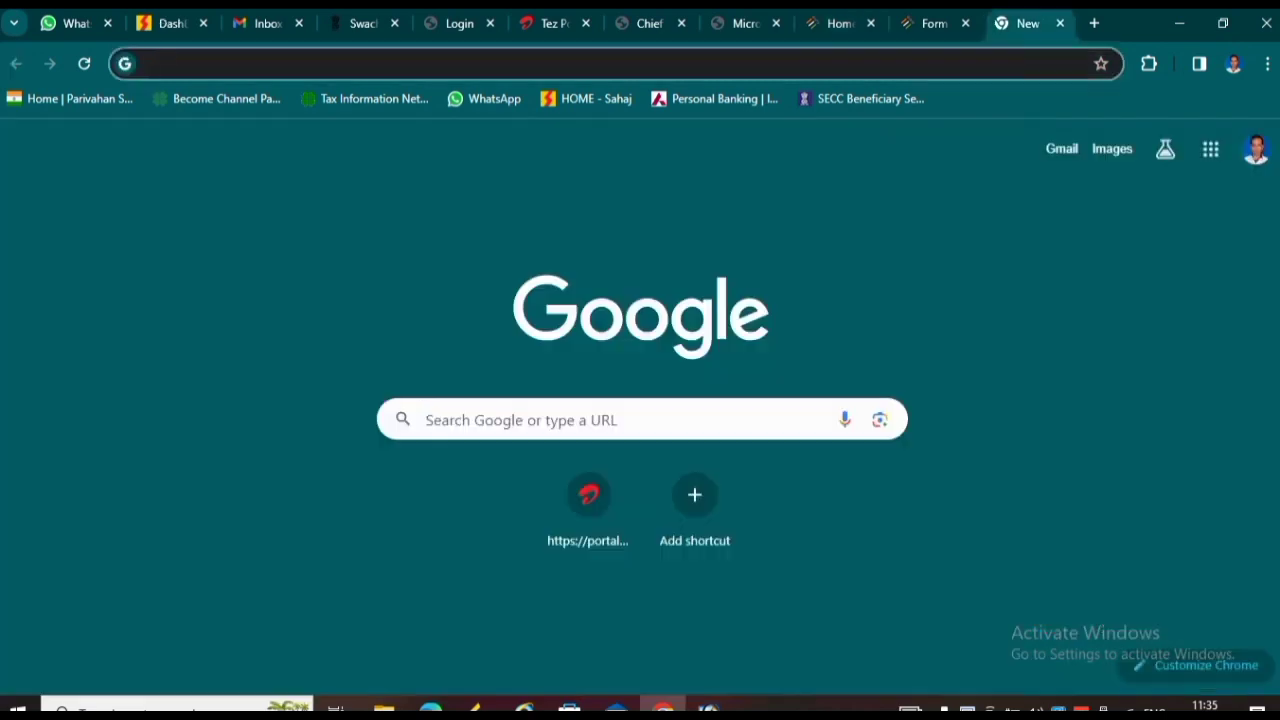
pyautogui.click(600, 64)
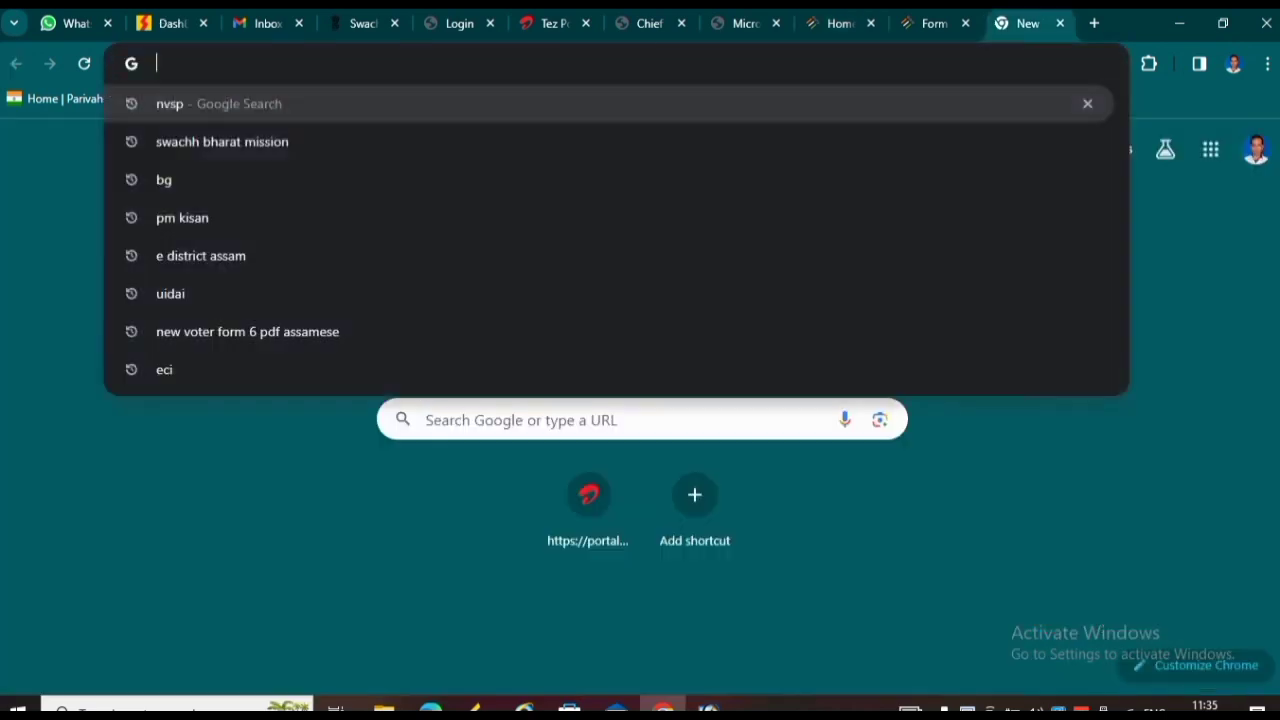
pyautogui.write('nvsp')
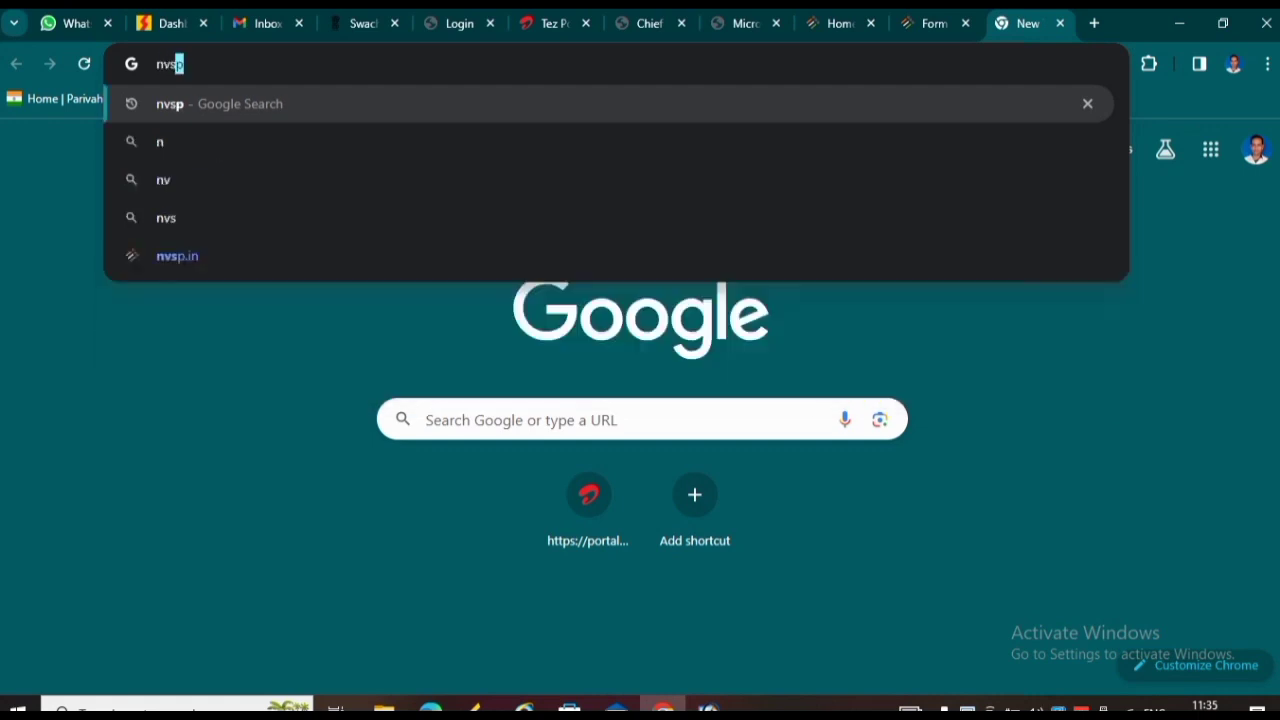
pyautogui.press('Return')
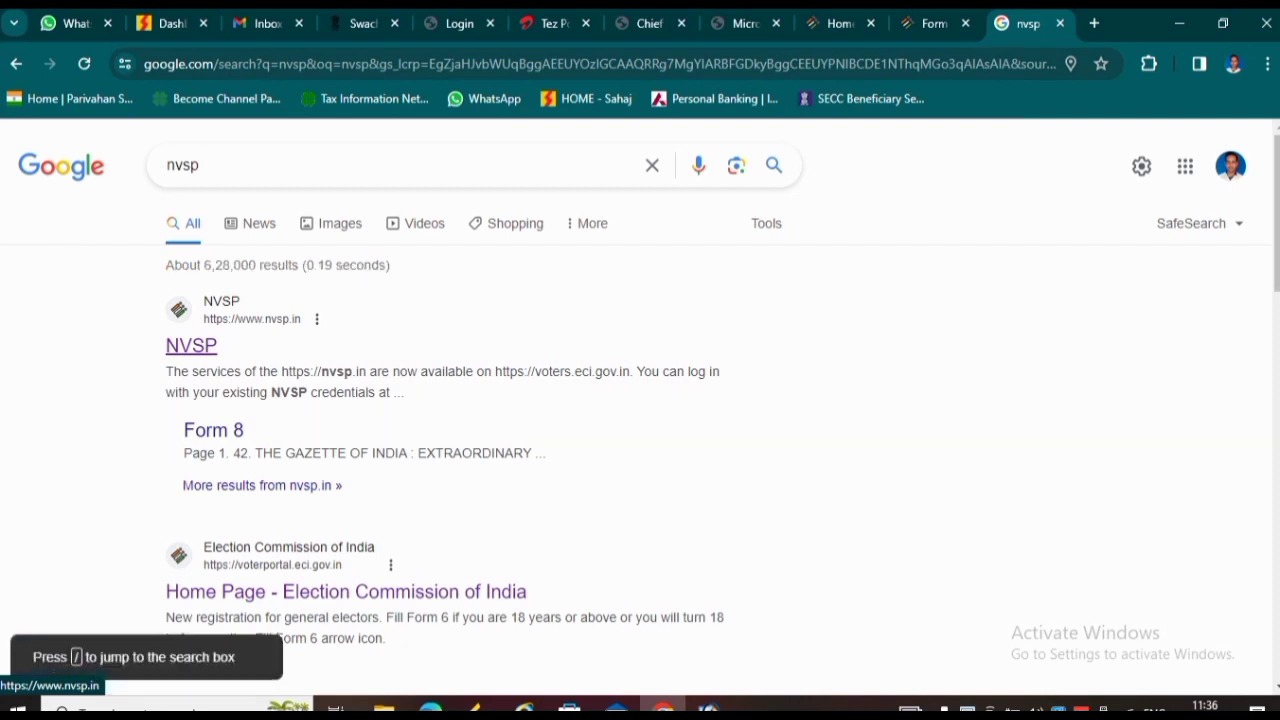
# Open the NVSP website, continue to the new voters' portal, and close the duplicate portal tabs.
pyautogui.click(191, 345)
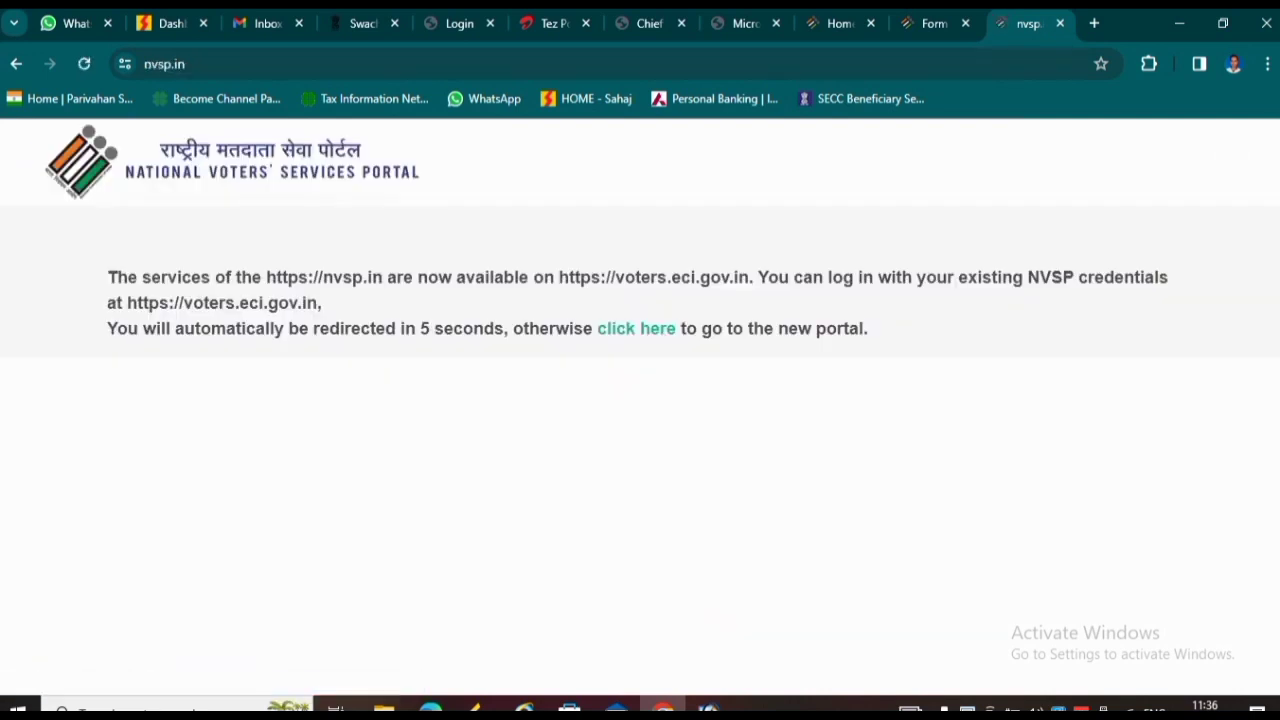
pyautogui.click(636, 328)
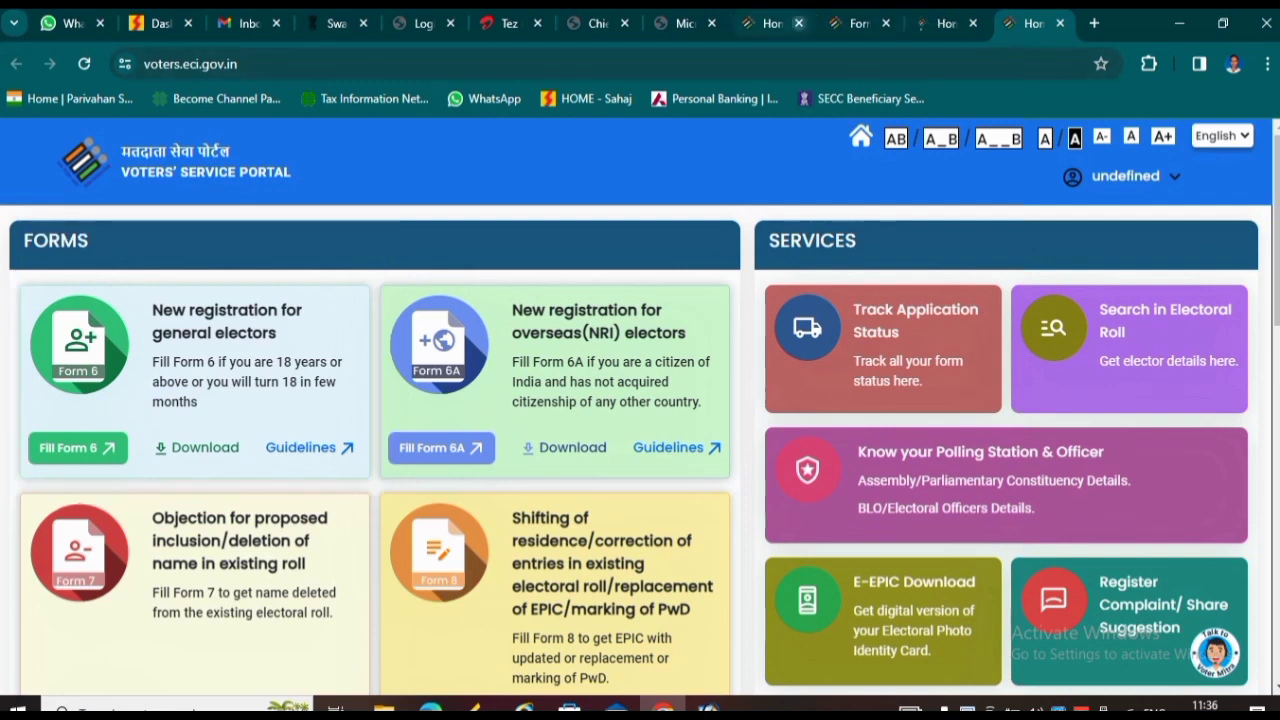
pyautogui.click(798, 23)
pyautogui.click(798, 23)
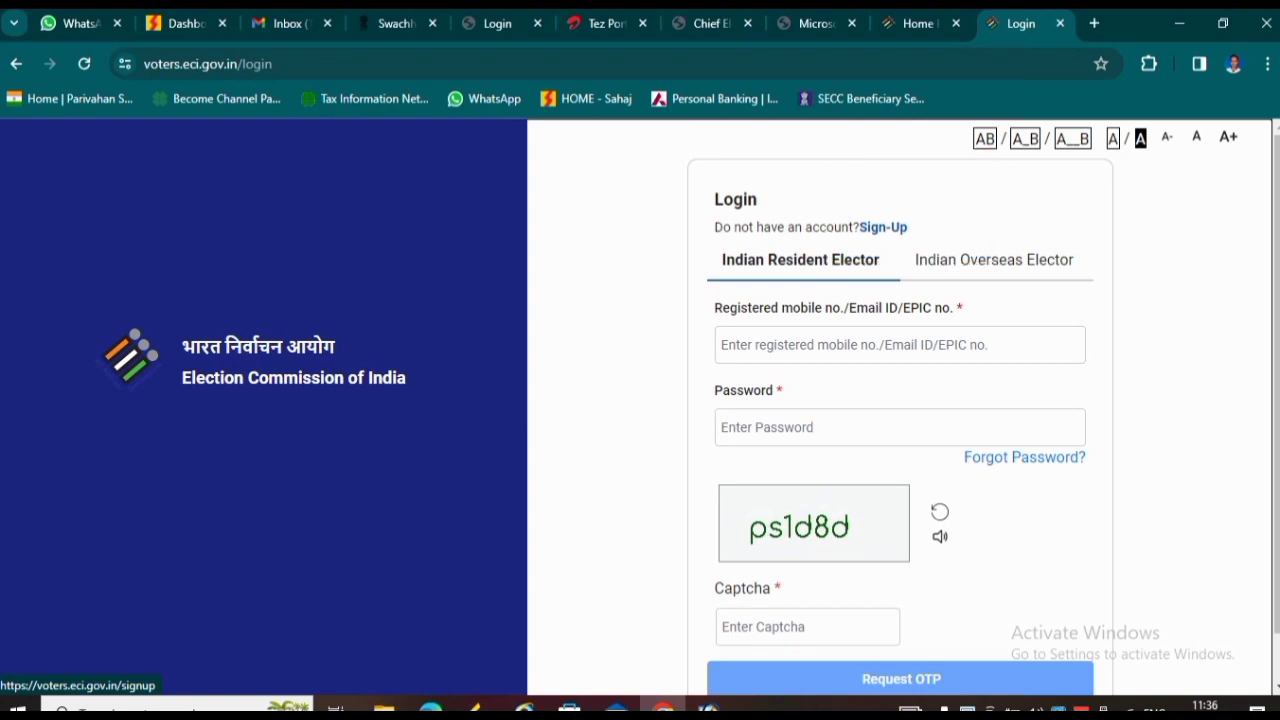
pyautogui.click(883, 227)
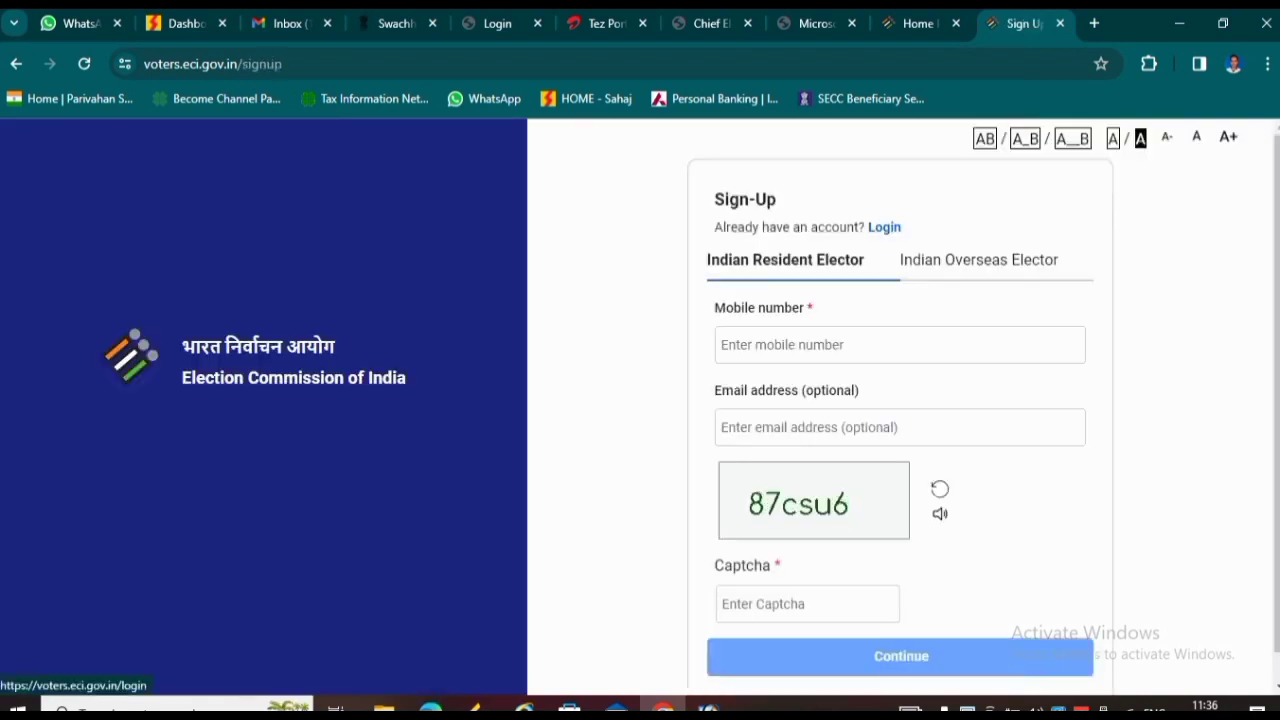
pyautogui.click(860, 345)
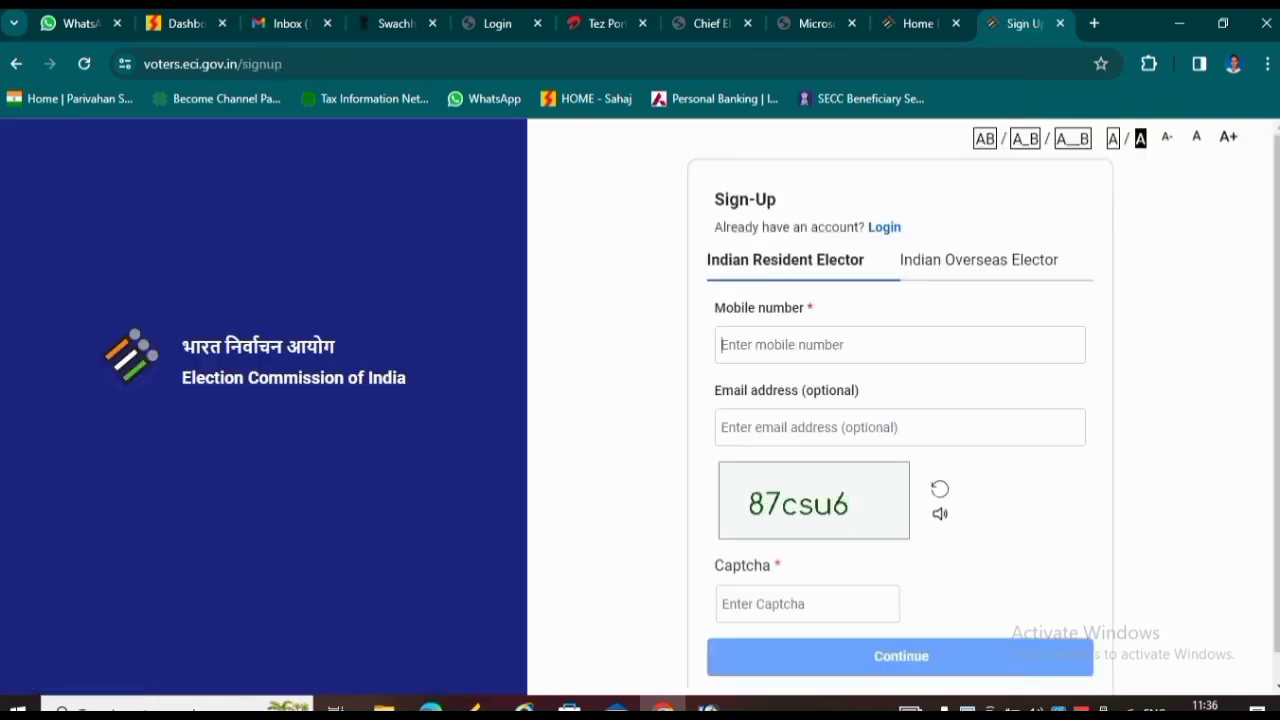
pyautogui.write('12414121')
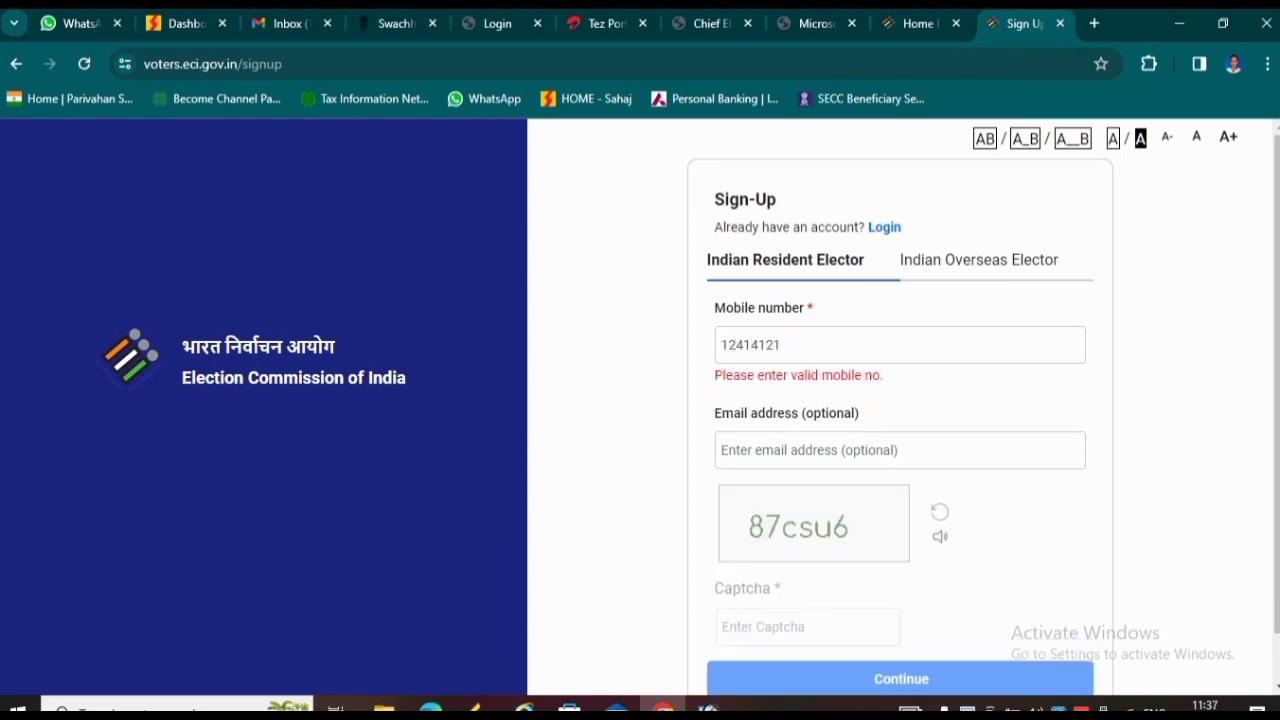
pyautogui.press('BackSpace')
pyautogui.press('BackSpace')
pyautogui.press('BackSpace')
pyautogui.press('BackSpace')
pyautogui.press('BackSpace')
pyautogui.press('BackSpace')
pyautogui.press('BackSpace')
pyautogui.press('BackSpace')
pyautogui.click(860, 450)
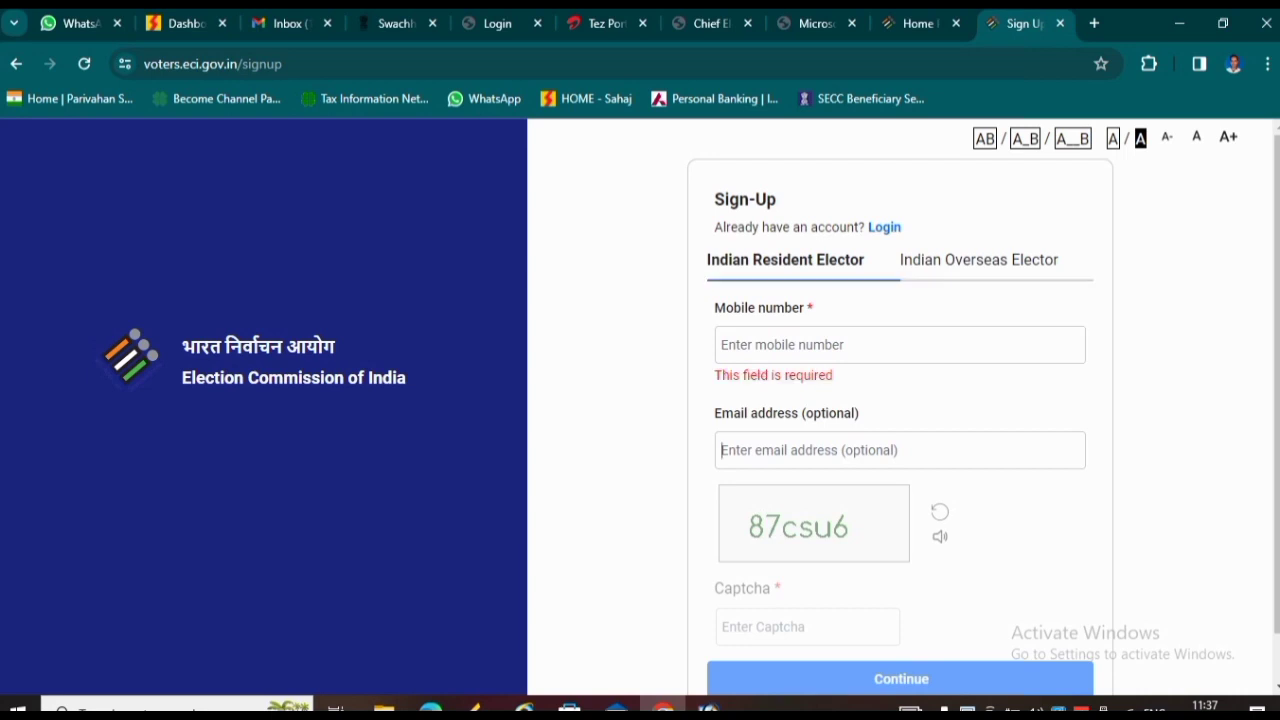
pyautogui.scroll(-1, 900, 400)
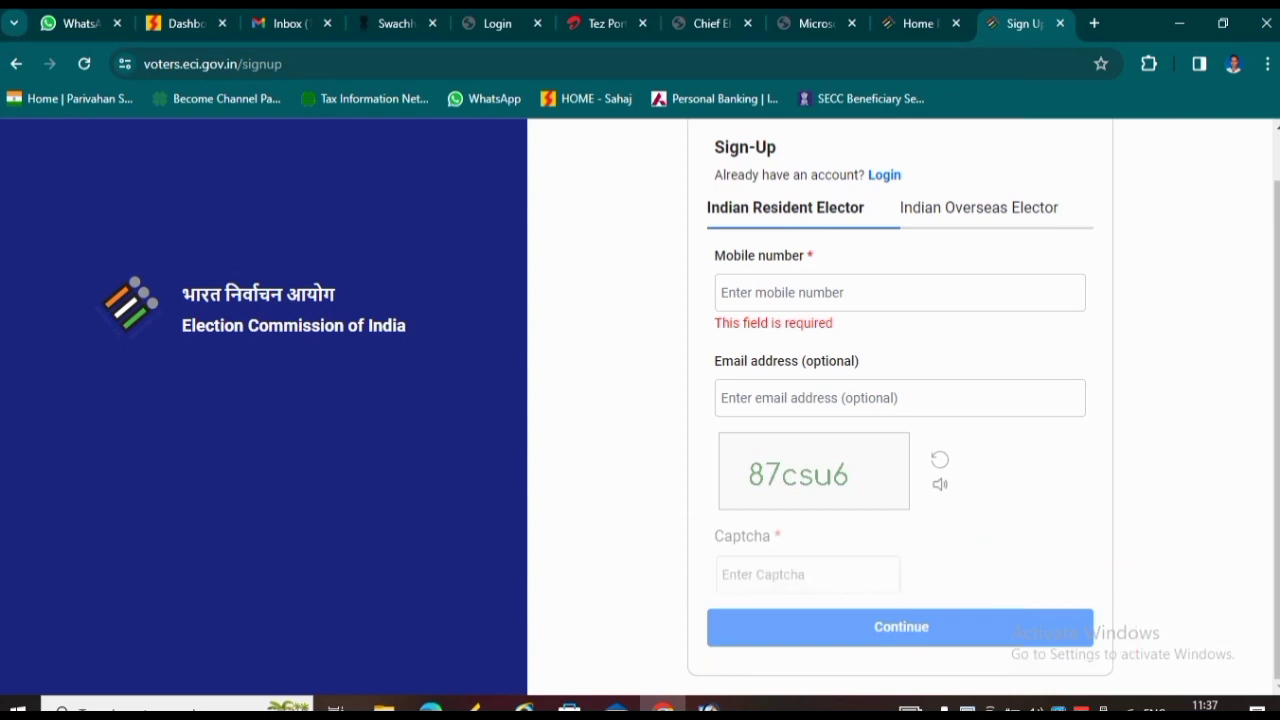
pyautogui.click(884, 175)
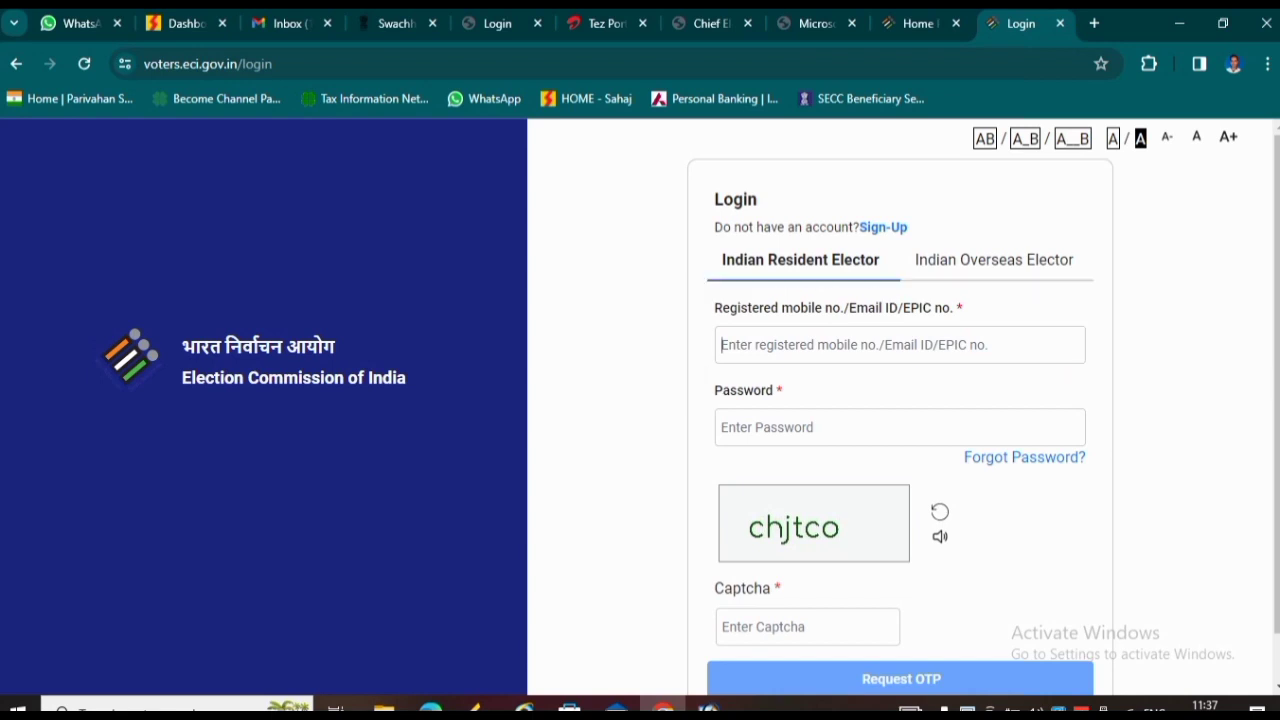
# Fill in the registered mobile number and the account password on the Indian Resident Elector login form.
pyautogui.moveTo(715, 391); pyautogui.dragTo(783, 391)
pyautogui.click(767, 427)
pyautogui.scroll(-1, 900, 400)
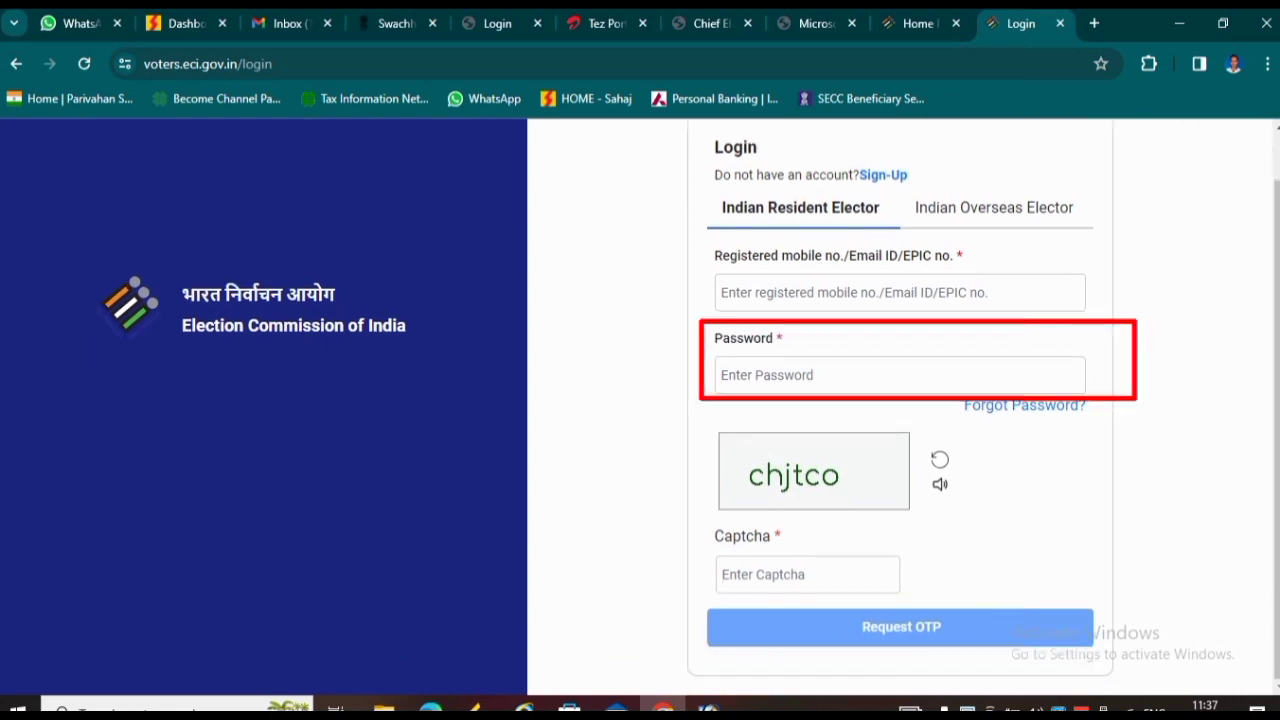
pyautogui.click(770, 575)
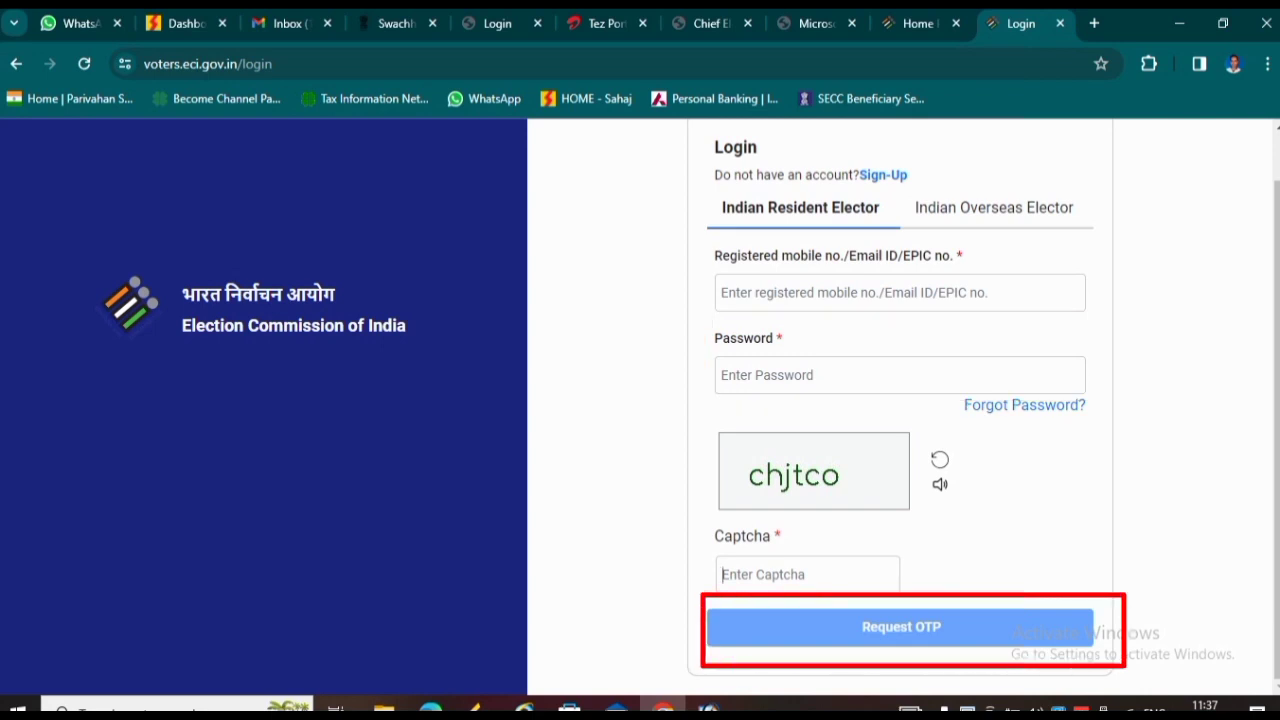
pyautogui.click(770, 293)
pyautogui.write('76•••••')
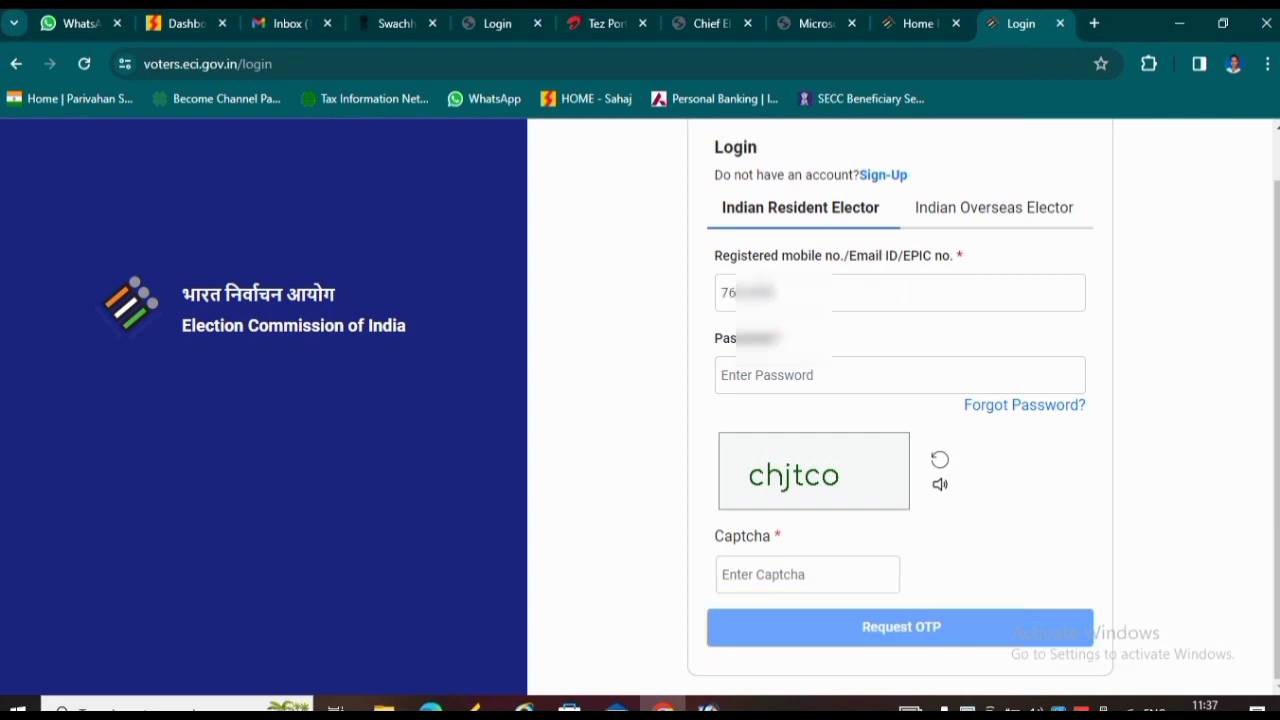
pyautogui.press('BackSpace')
pyautogui.write('••••••••••')
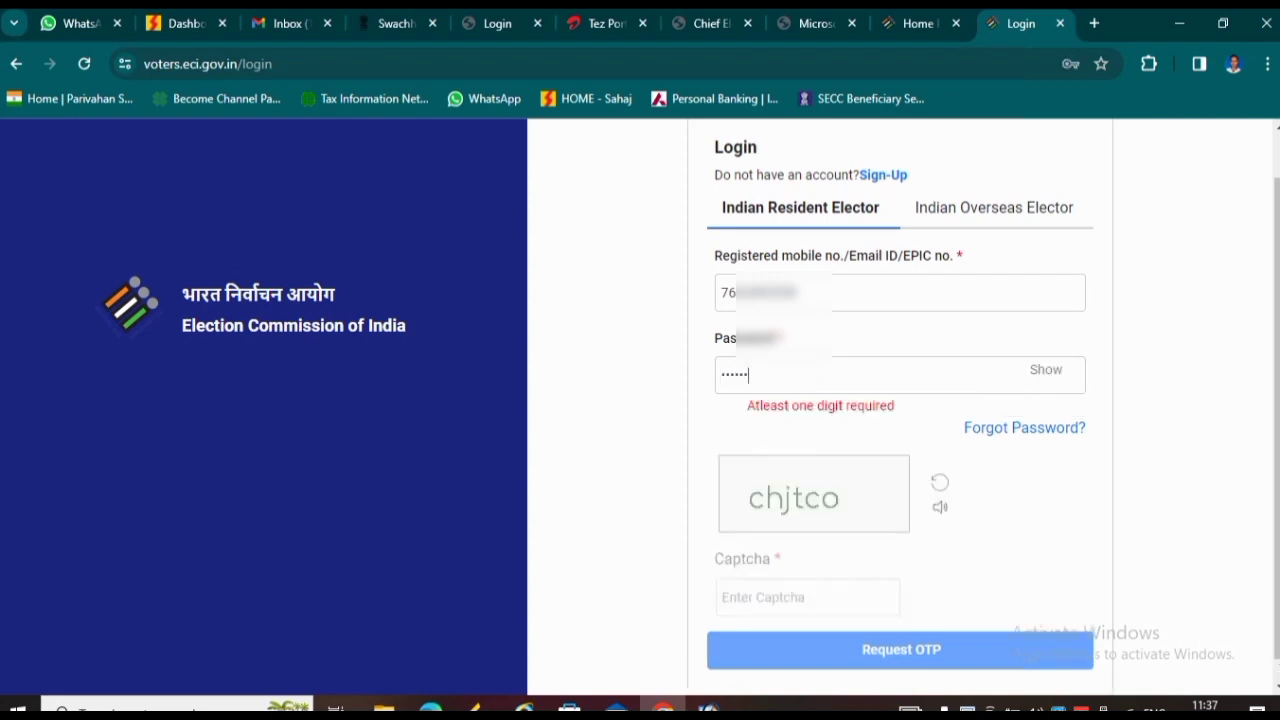
pyautogui.write('•••••')
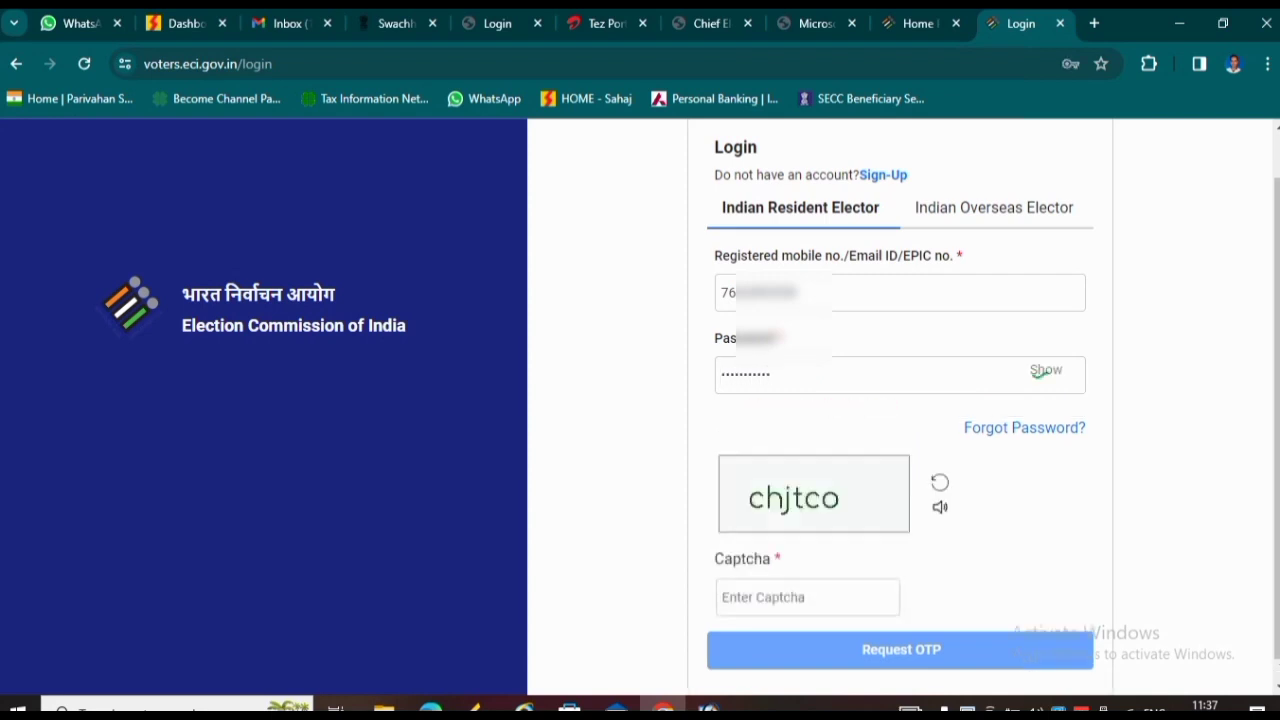
# Complete the captcha to request an OTP and log in with the received verification code.
pyautogui.click(800, 597)
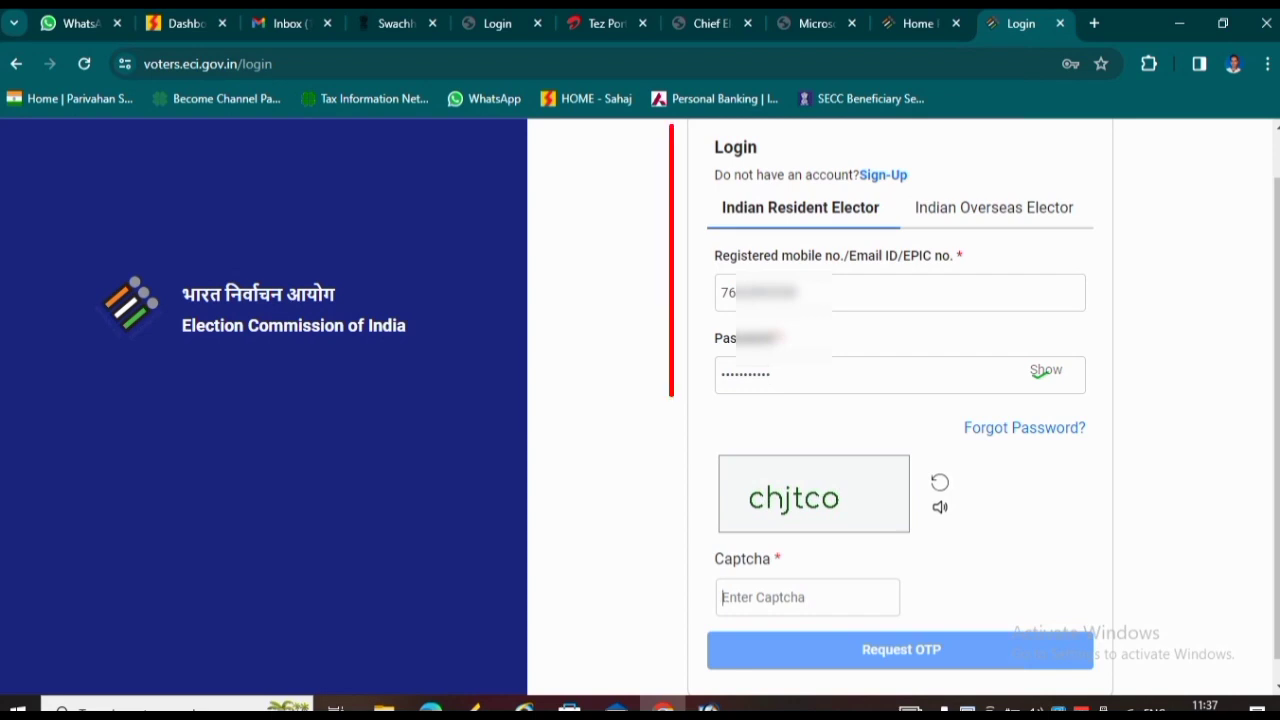
pyautogui.write('chjtco')
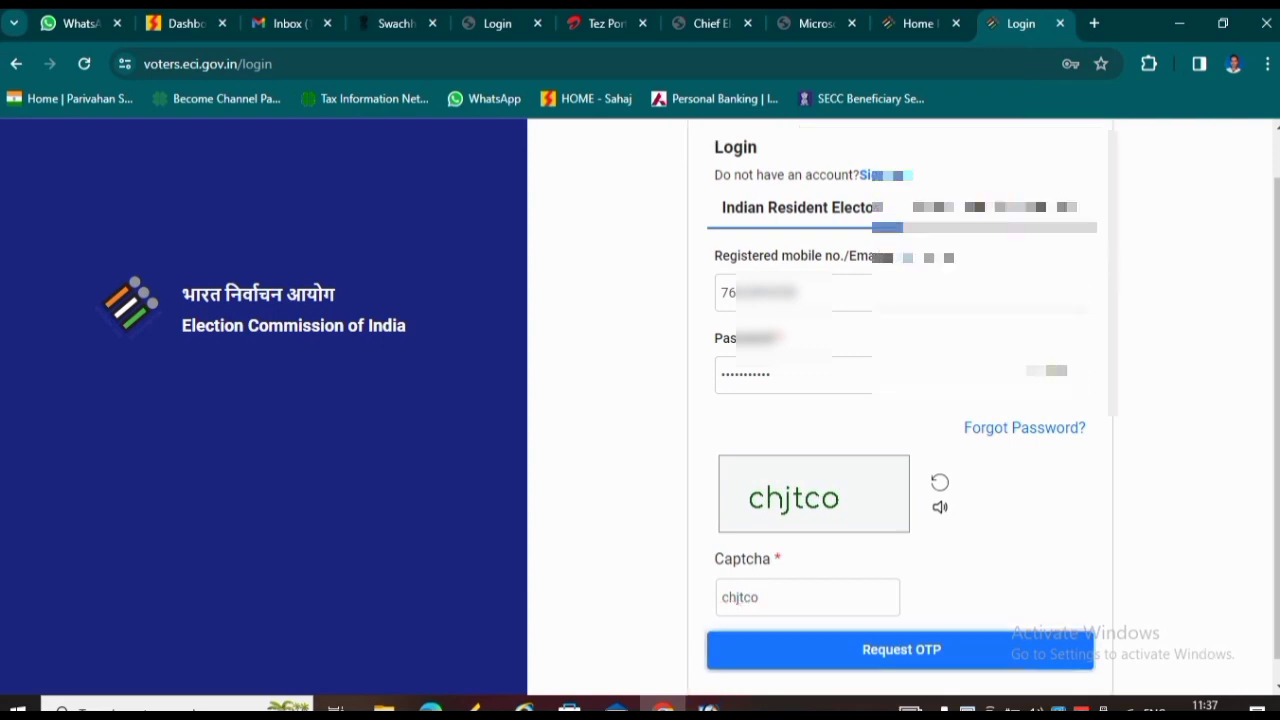
pyautogui.press('Return')
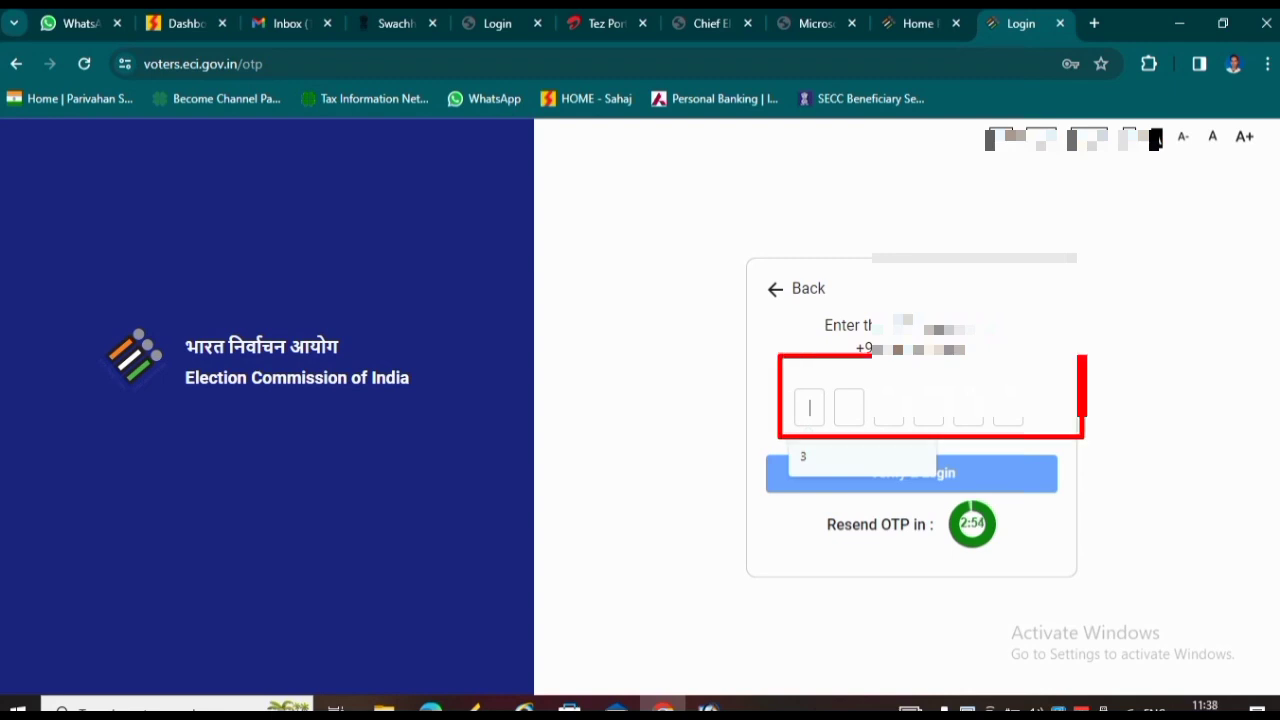
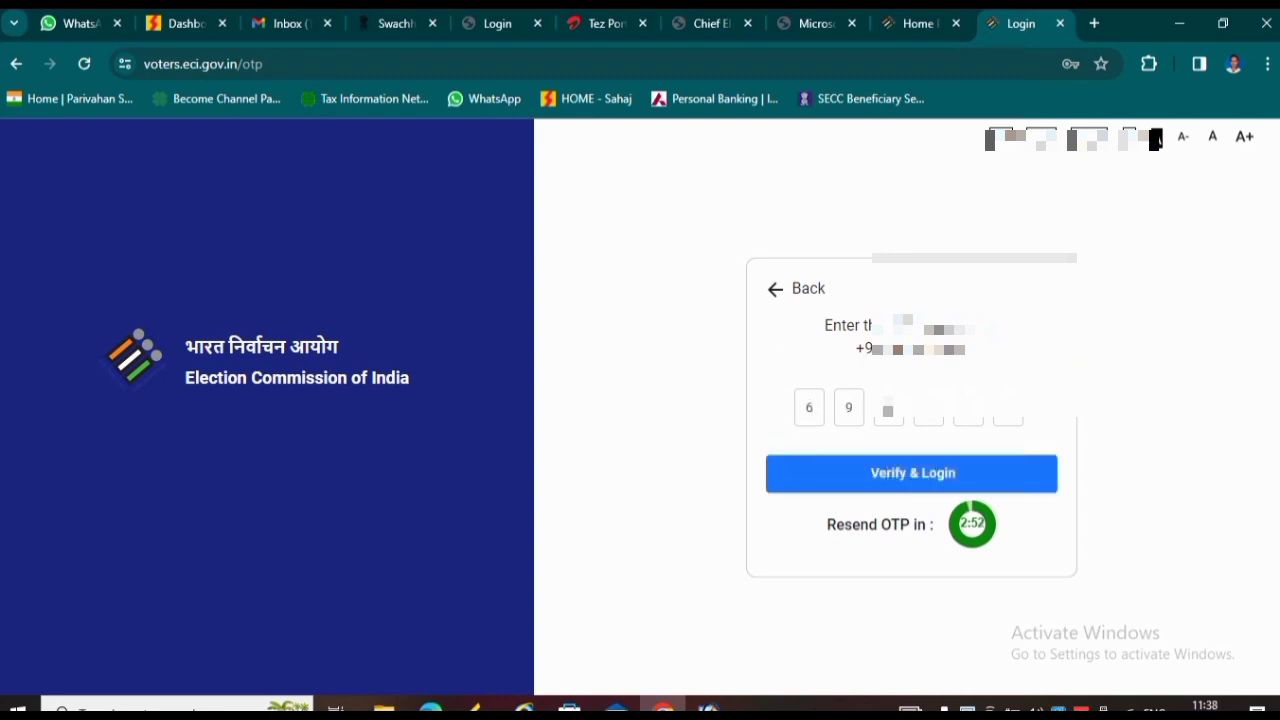
pyautogui.write('***')
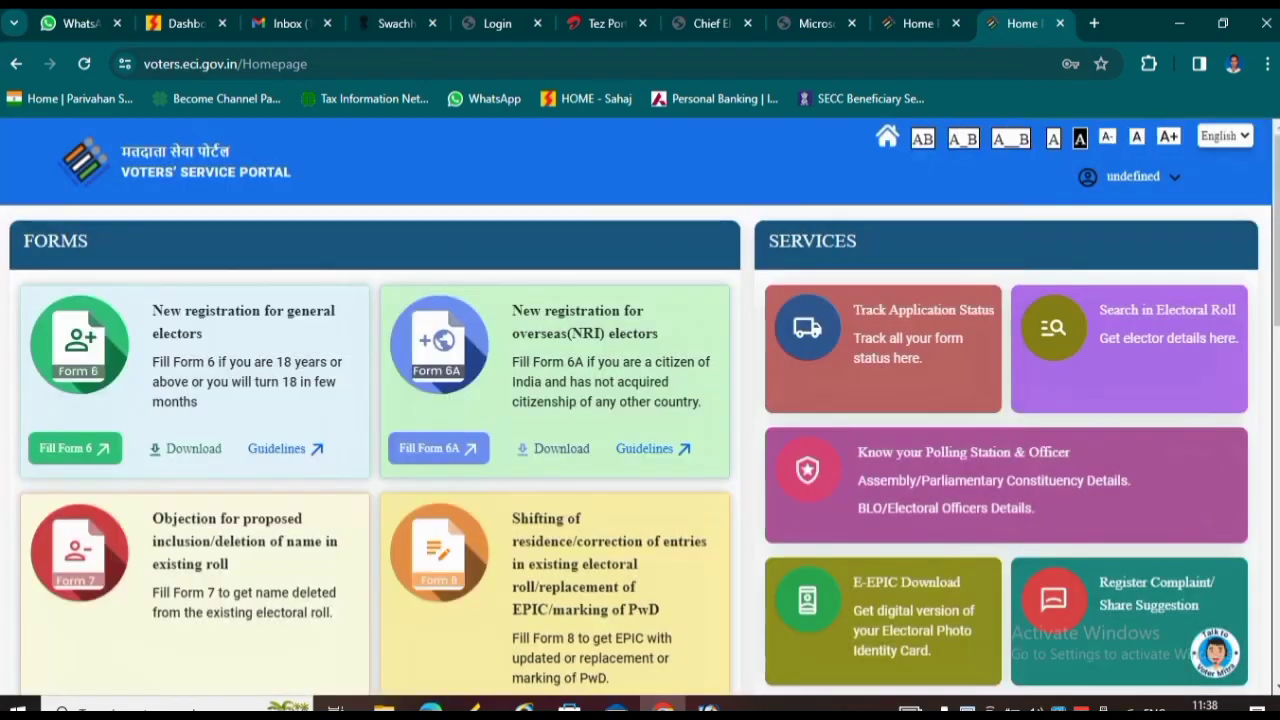
# Open Form 6 for new registration of general electors.
pyautogui.scroll(-10, 840, 460)
pyautogui.scroll(10, 830, 457)
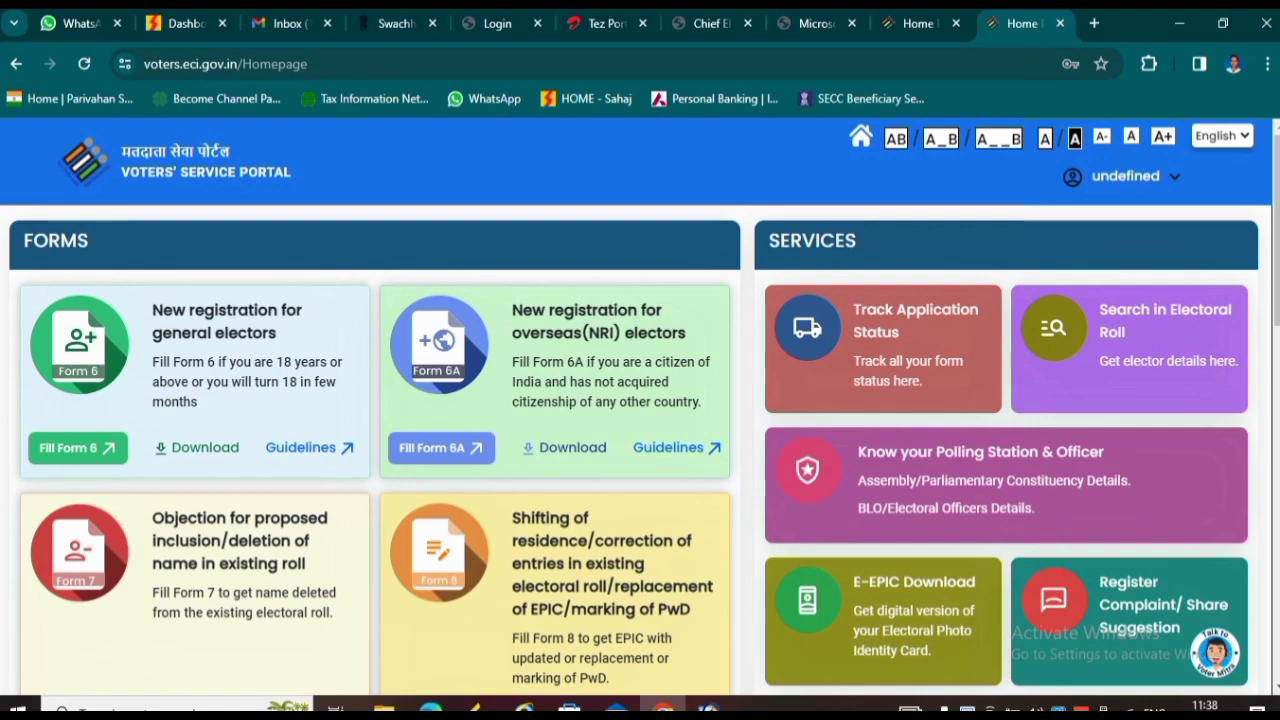
pyautogui.click(78, 448)
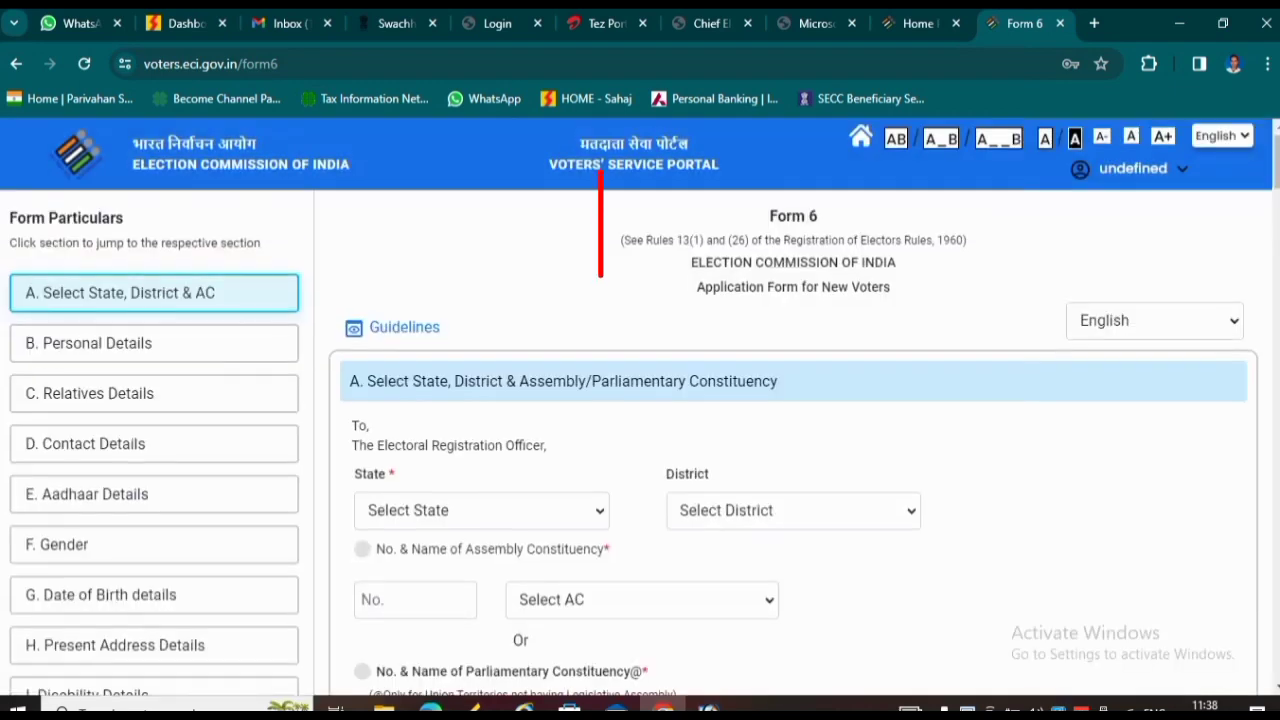
# Set the state to Assam and the district to BARPETA in section A of Form 6.
pyautogui.moveTo(769, 215); pyautogui.dragTo(800, 325)
pyautogui.click(800, 325)
pyautogui.scroll(-12, 793, 440)
pyautogui.scroll(12, 793, 440)
pyautogui.click(481, 511)
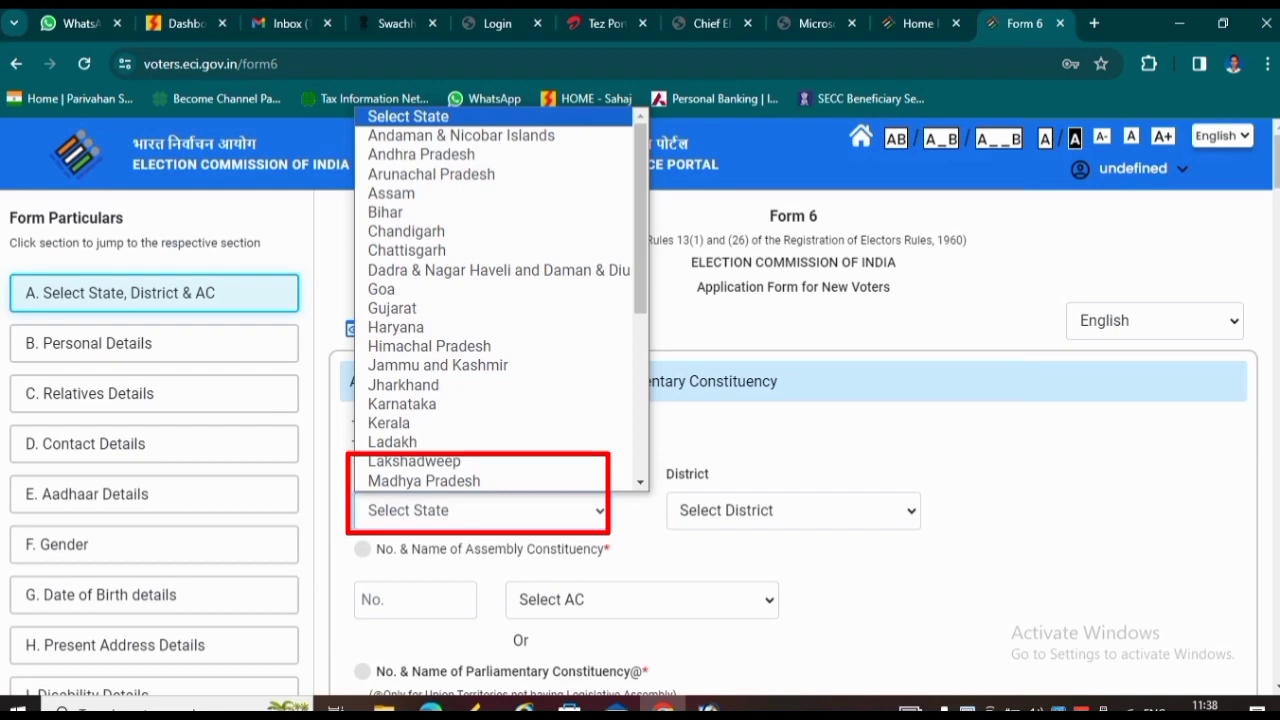
pyautogui.click(391, 194)
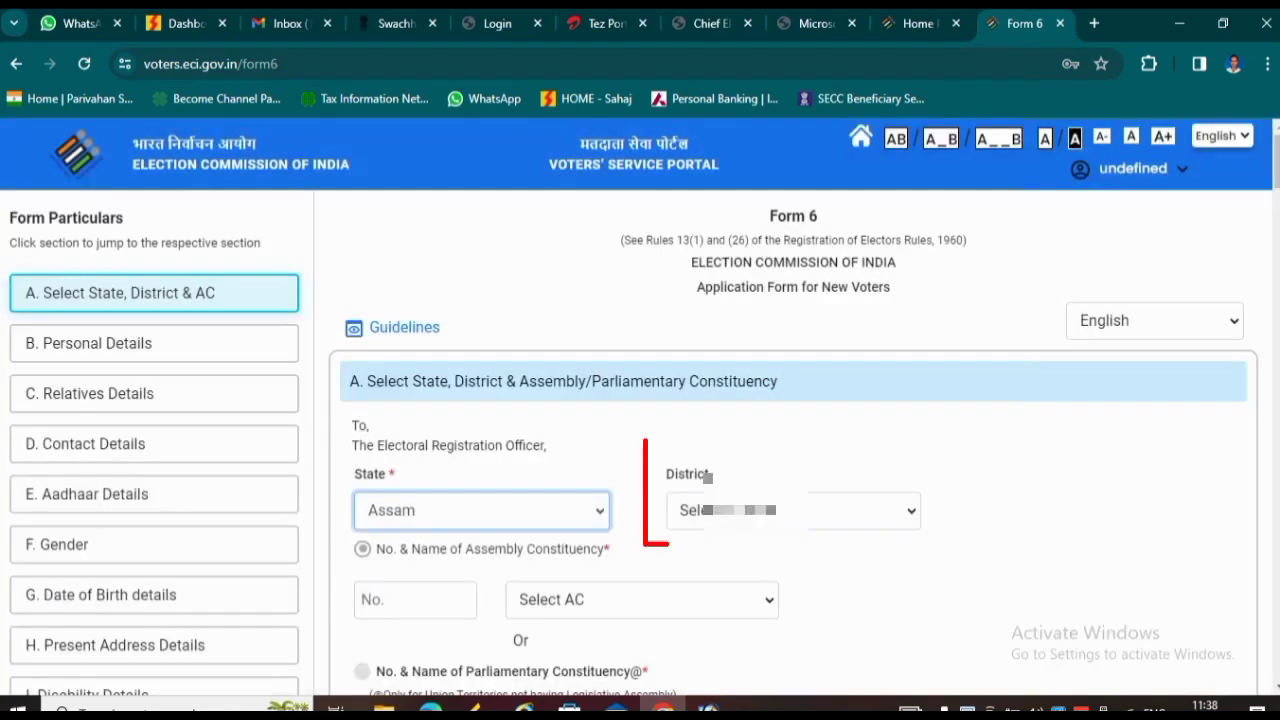
pyautogui.click(725, 510)
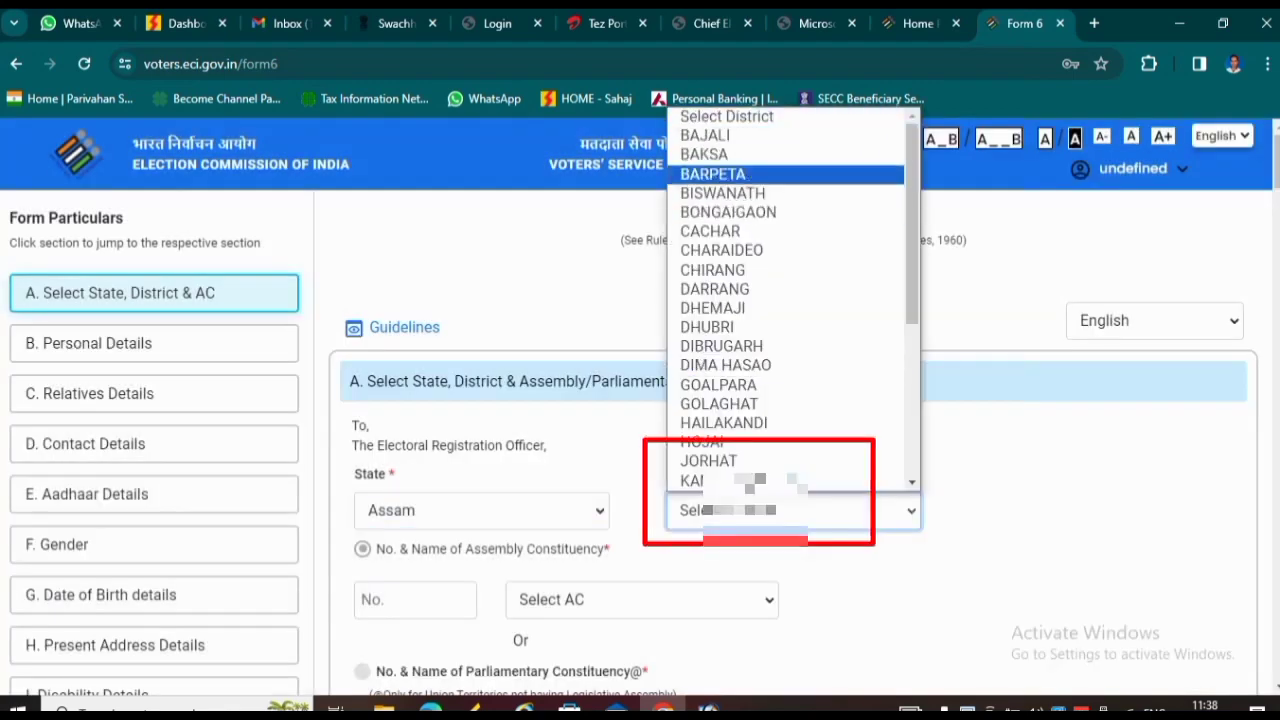
pyautogui.click(712, 173)
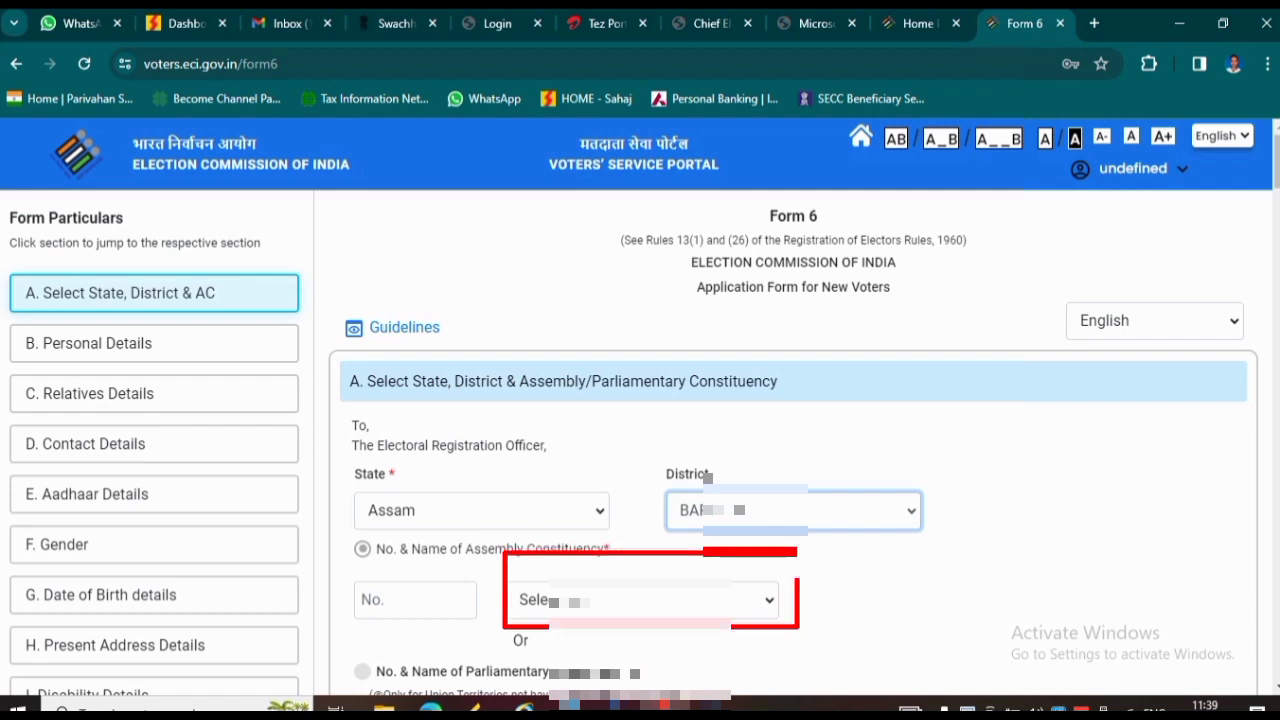
# Choose MANDIA as the assembly constituency in section A of Form 6.
pyautogui.click(640, 600)
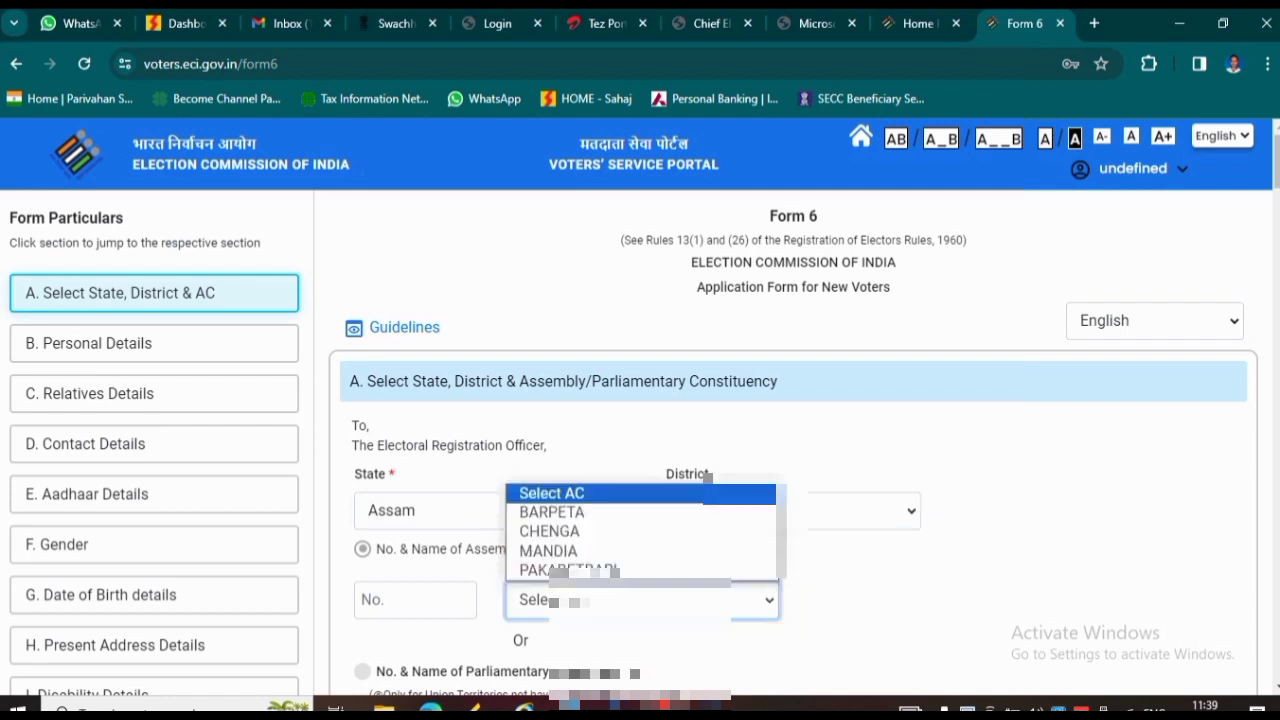
pyautogui.click(560, 552)
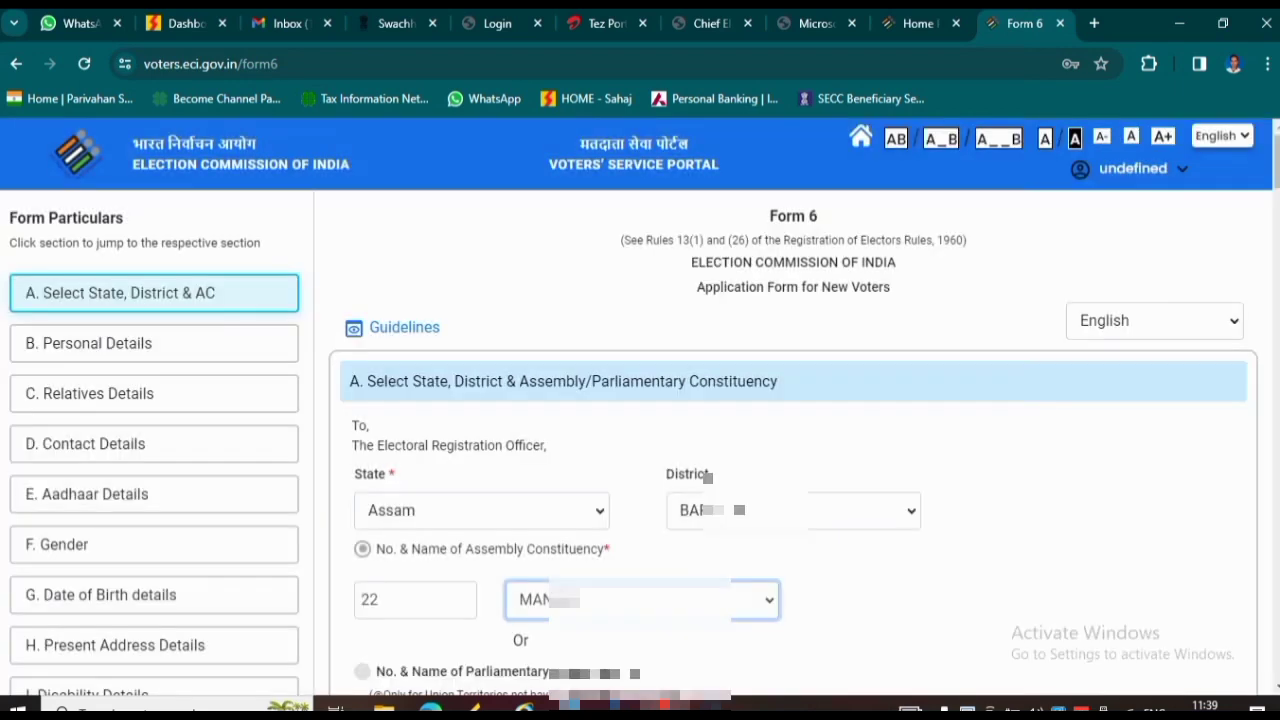
pyautogui.doubleClick(369, 600)
pyautogui.click(860, 600)
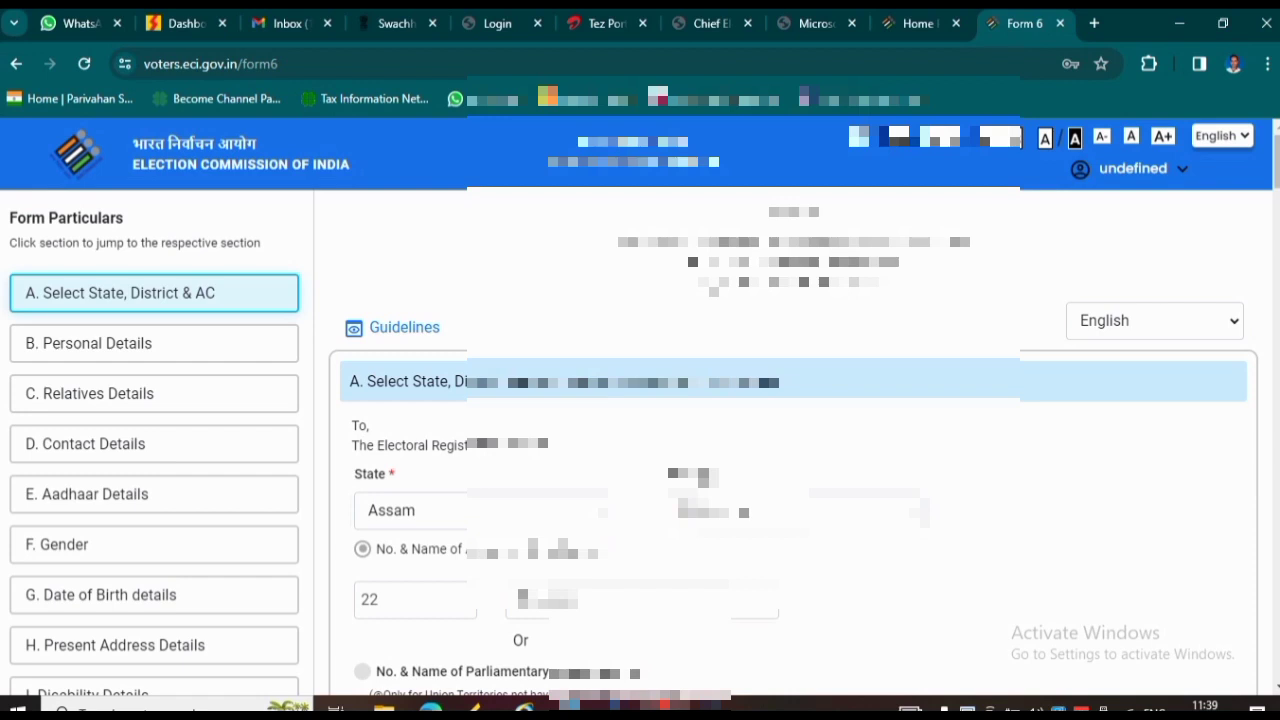
pyautogui.scroll(-4, 790, 450)
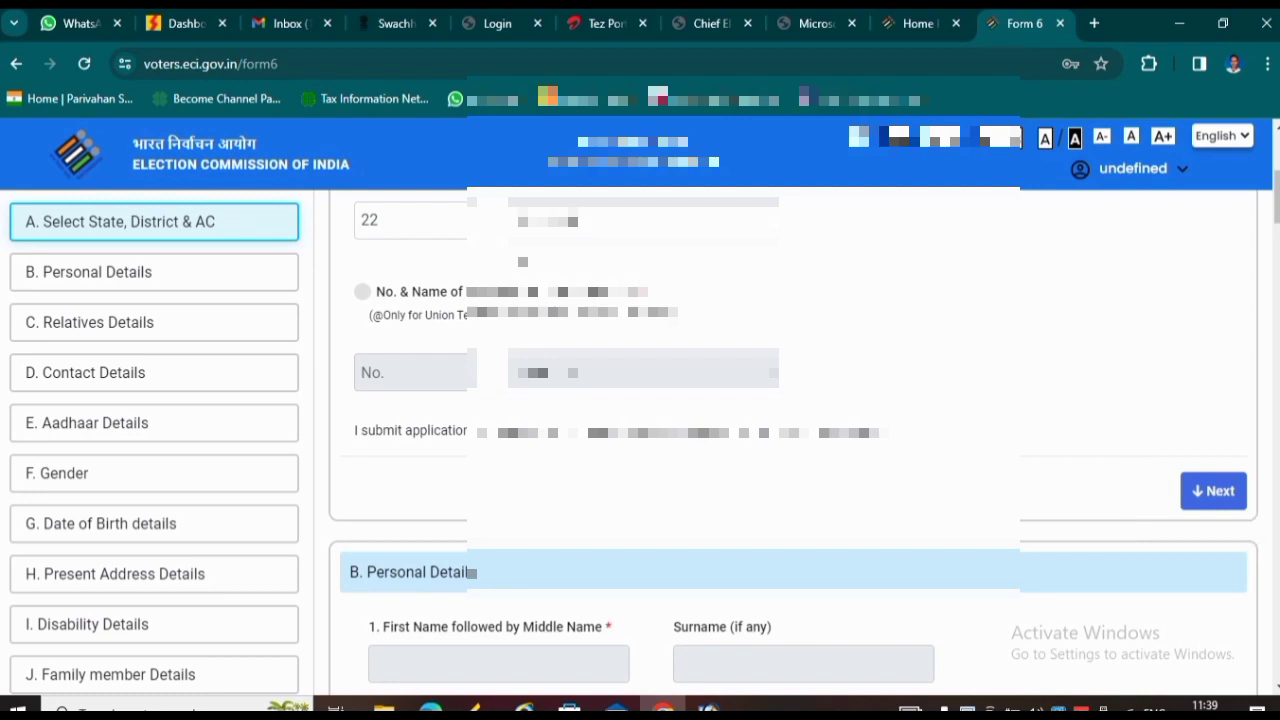
# Continue to section B, Personal Details, and view the Enhanced Inscript on-screen keyboard for the regional-language first name field.
pyautogui.click(1213, 491)
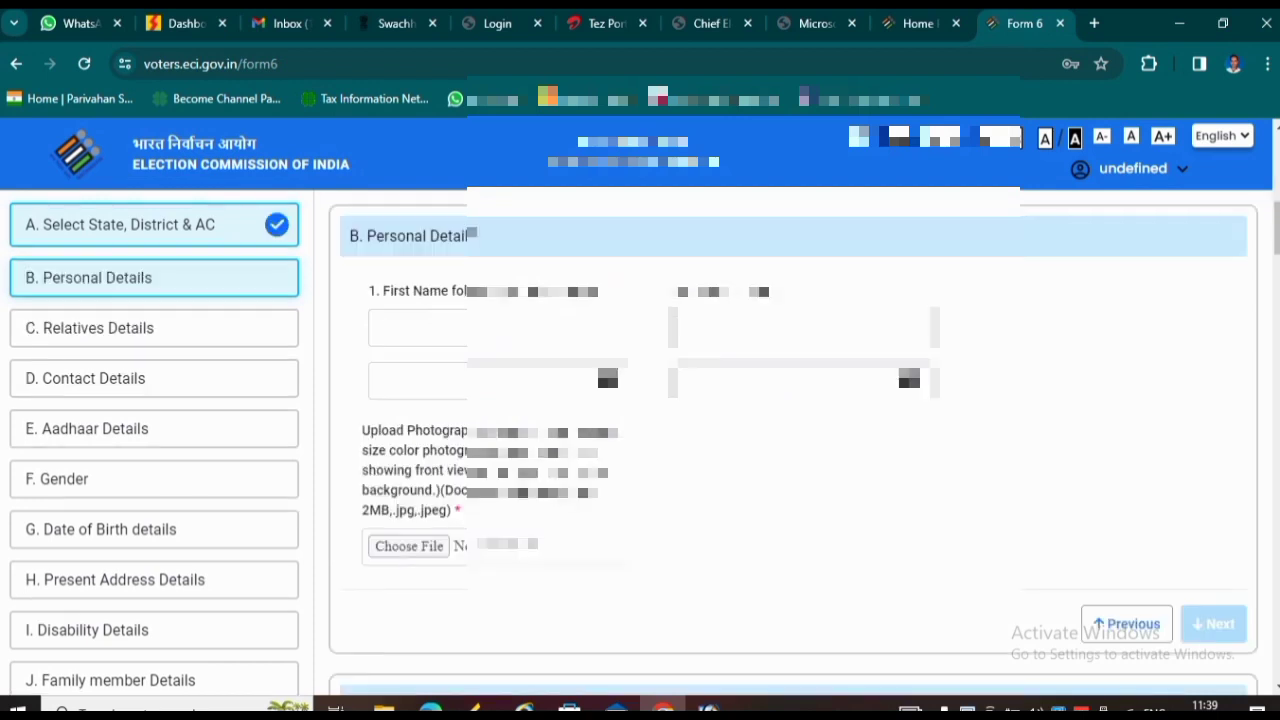
pyautogui.click(499, 328)
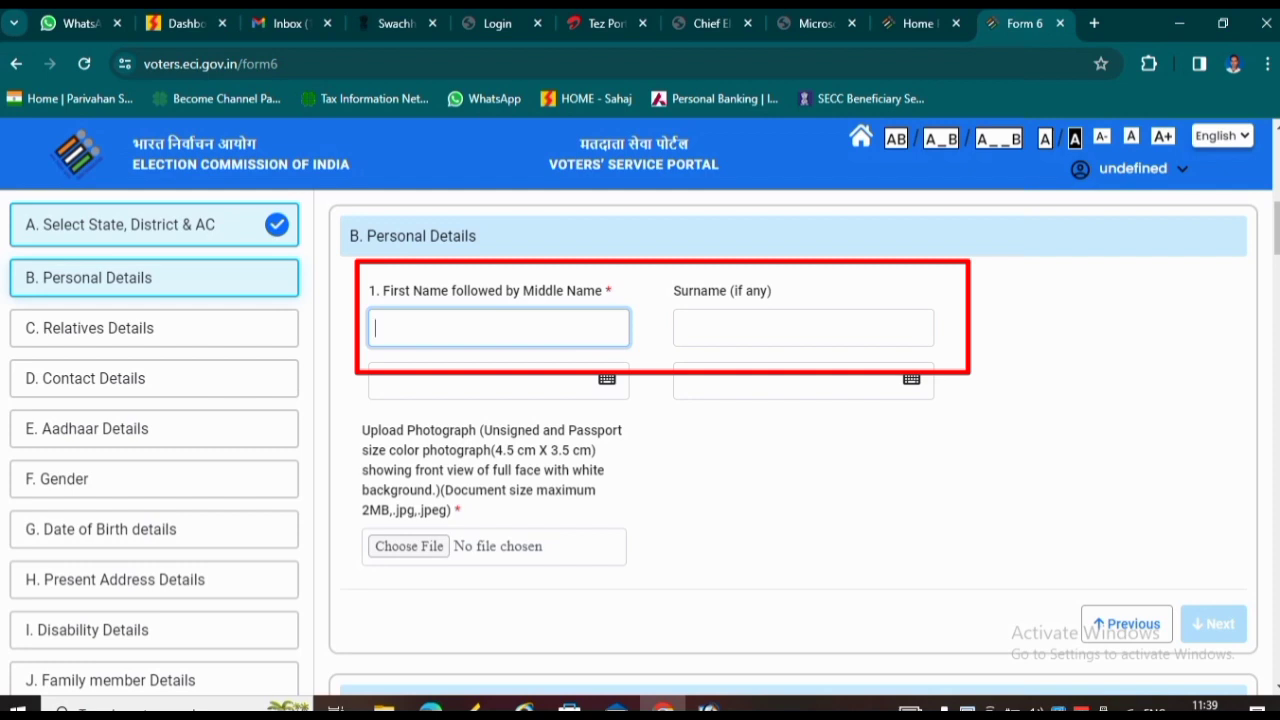
pyautogui.click(803, 328)
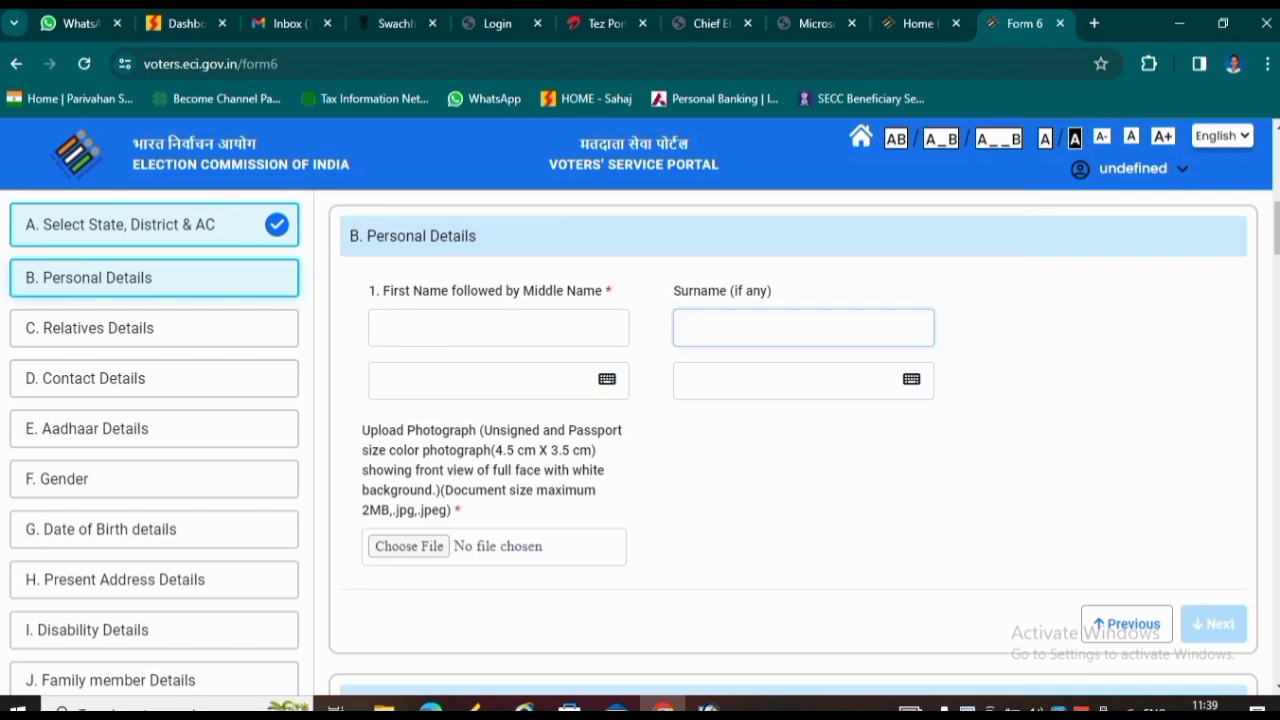
pyautogui.click(609, 380)
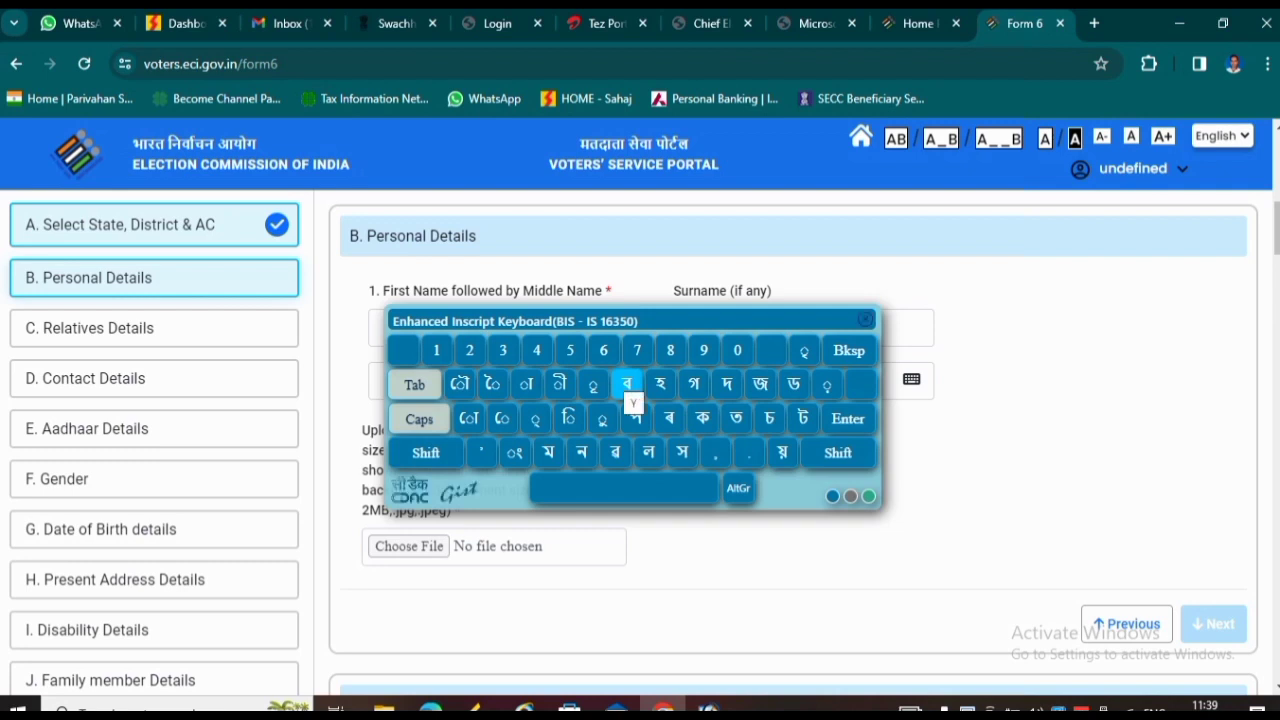
pyautogui.click(866, 320)
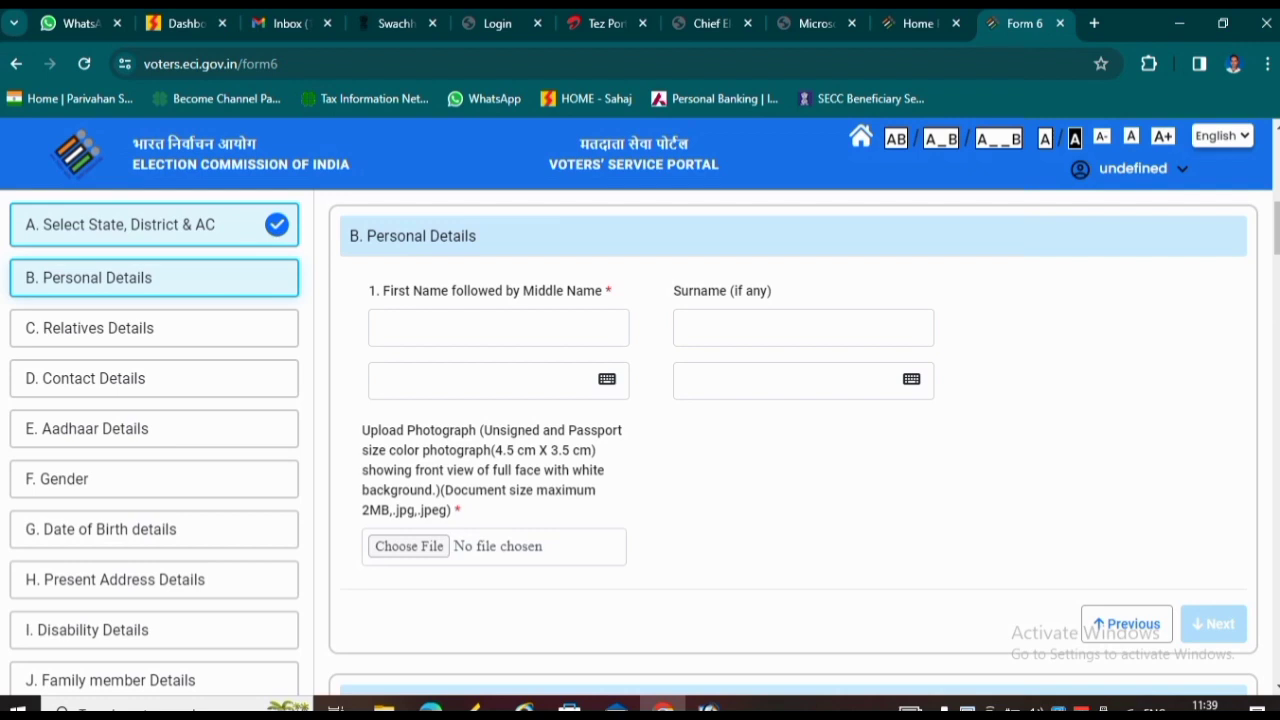
# Enter the applicant's first name and surname in section B and accept the regional-language transliteration of each.
pyautogui.click(498, 328)
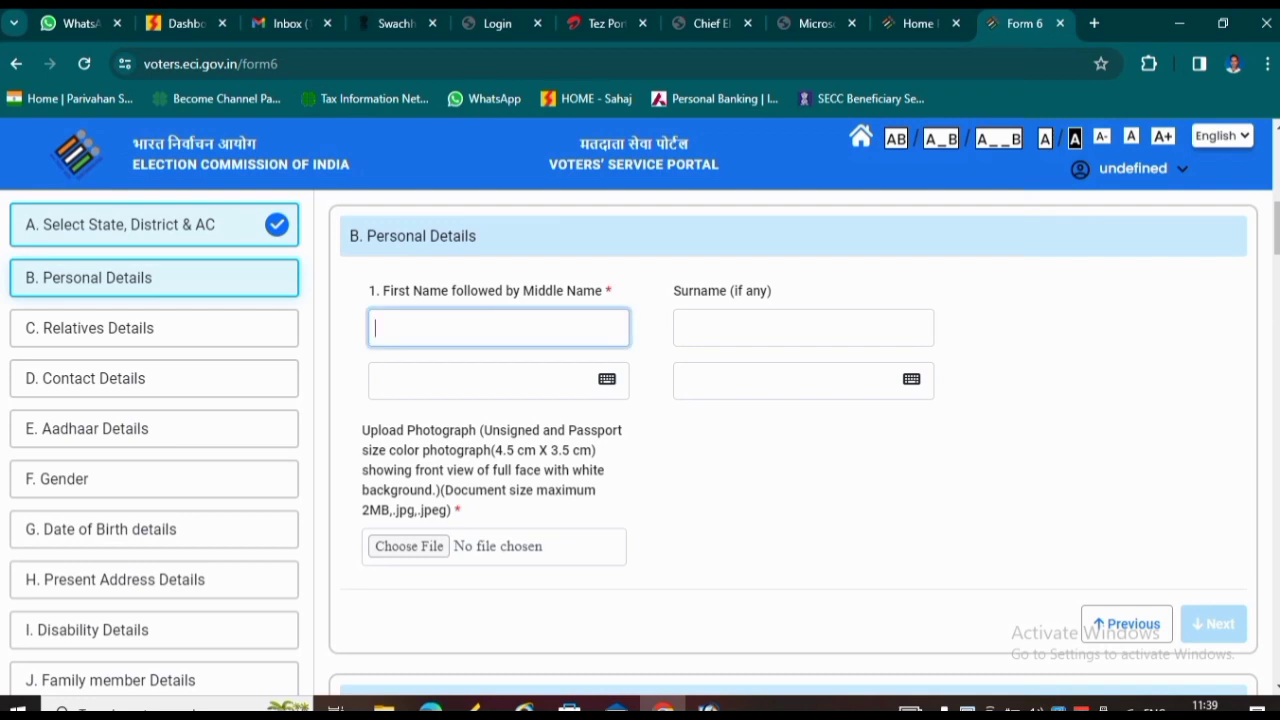
pyautogui.write('SAN')
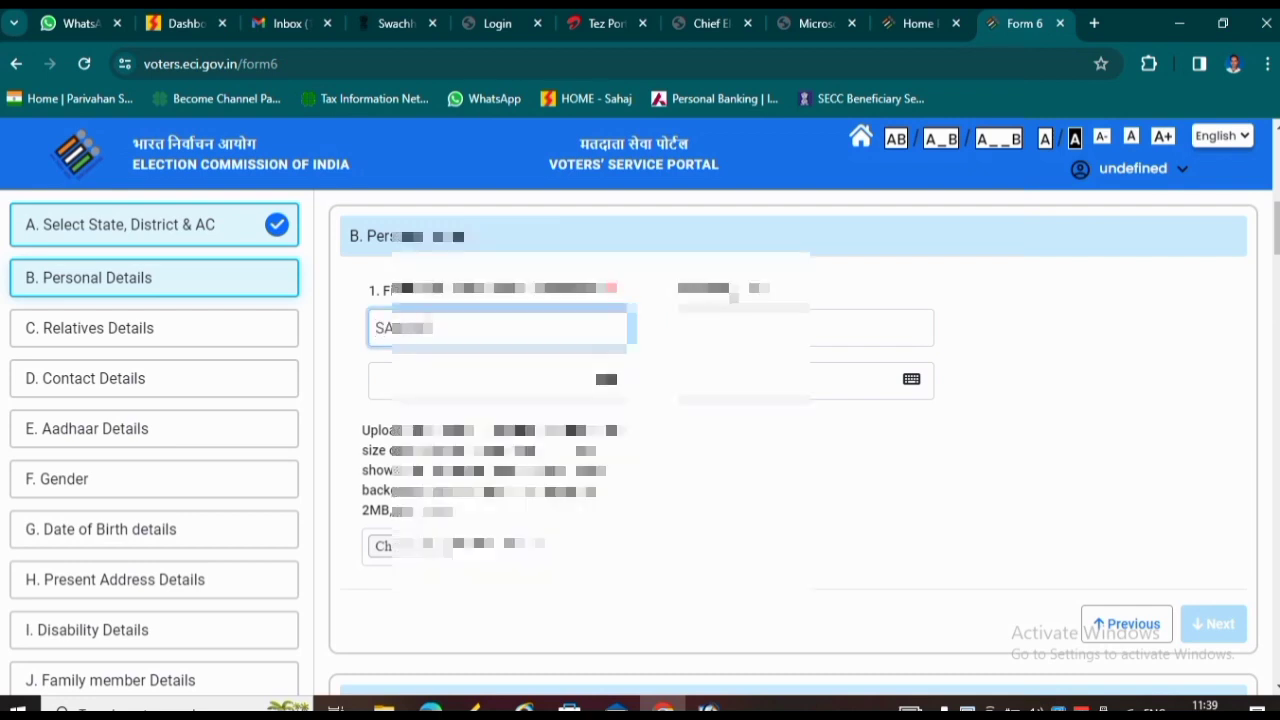
pyautogui.click(498, 381)
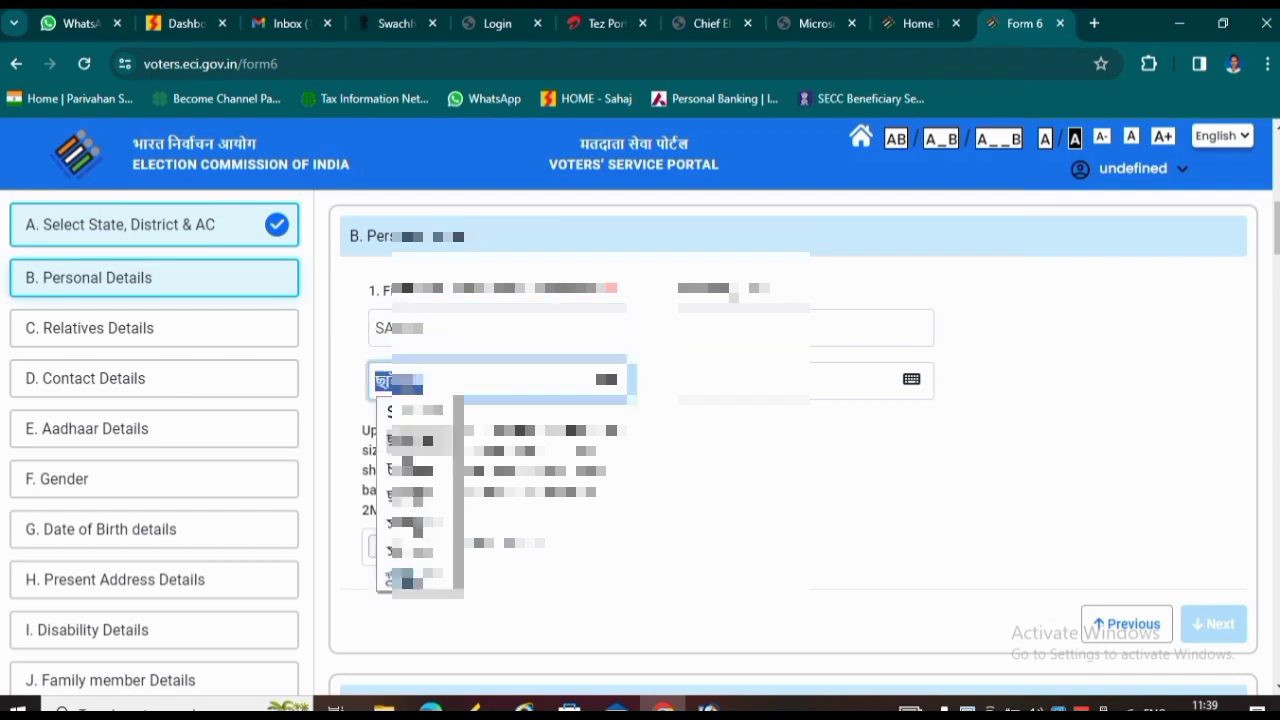
pyautogui.click(802, 328)
pyautogui.write('M')
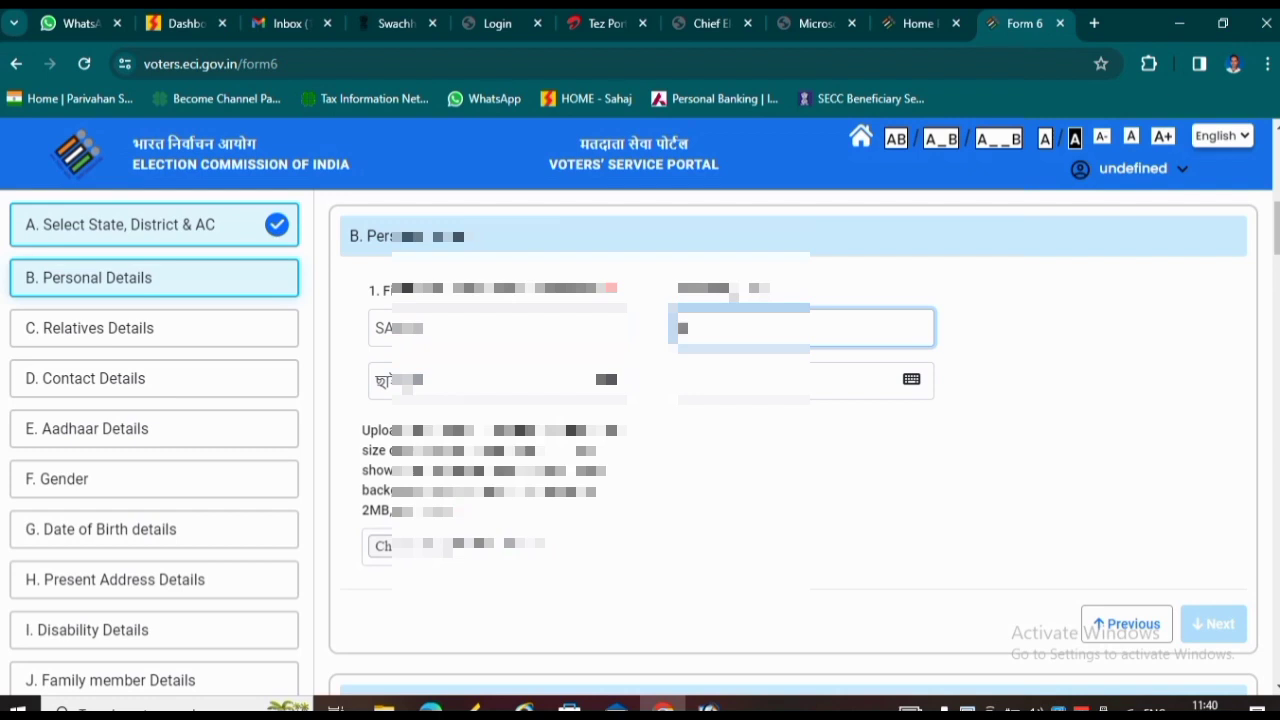
pyautogui.write('LAM')
pyautogui.press('Tab')
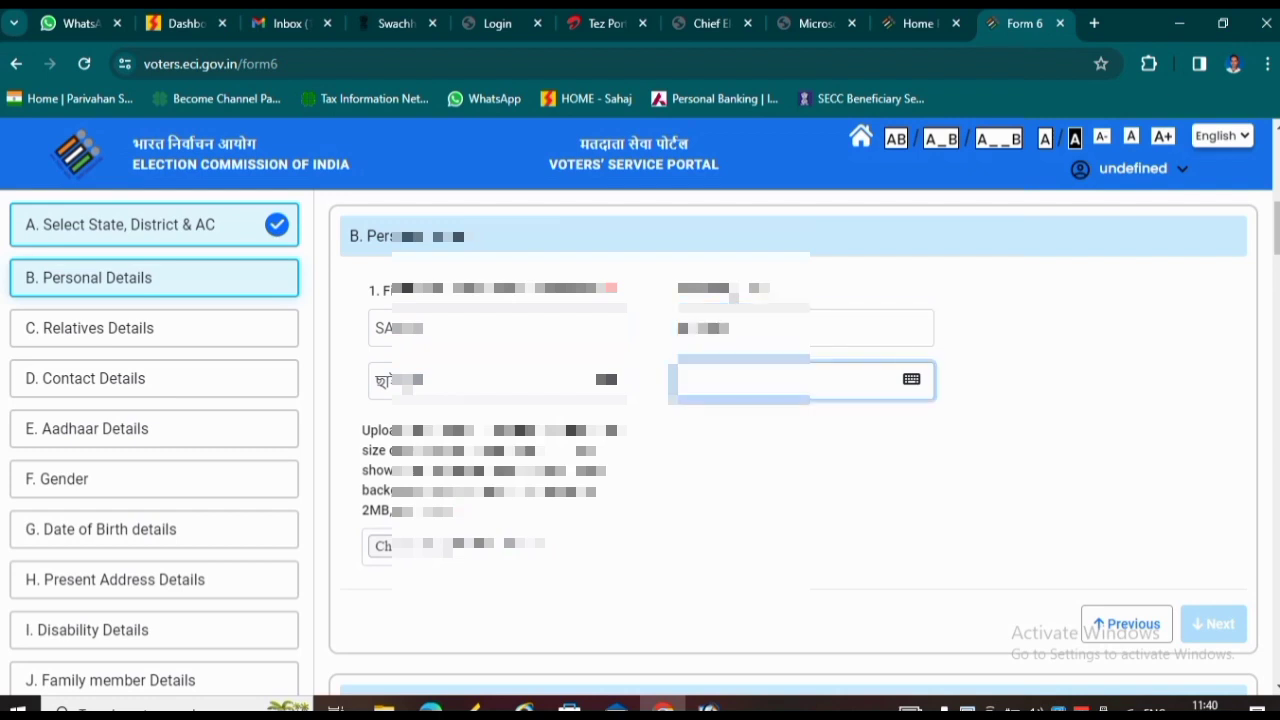
pyautogui.press('Tab')
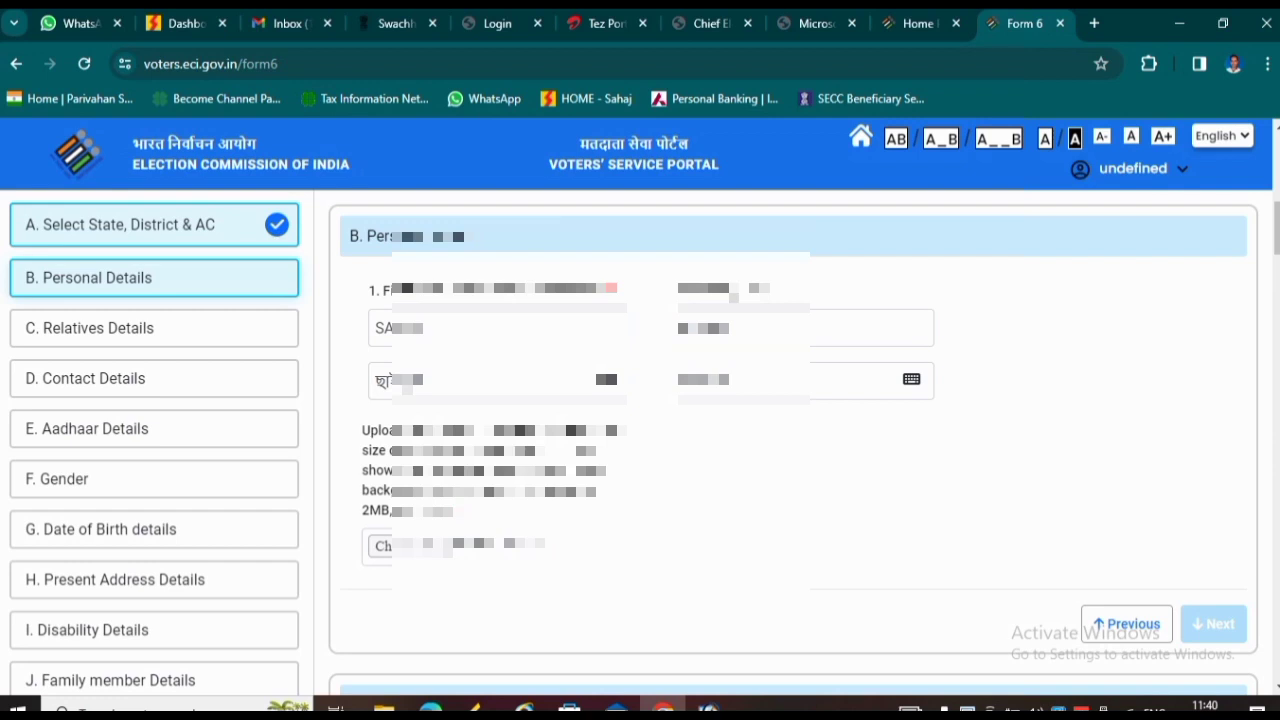
# Upload the applicant's passport-size photograph from the local drive, save the crop as shown, and continue to section C.
pyautogui.scroll(-1, 790, 450)
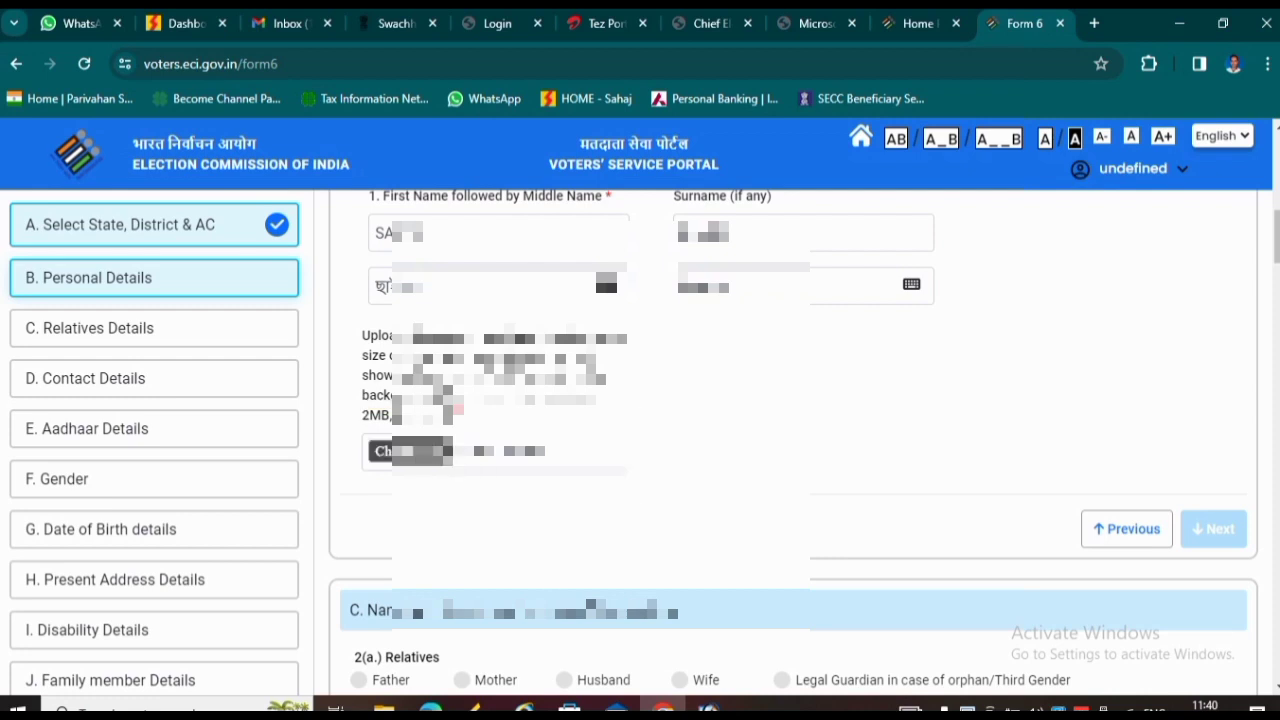
pyautogui.click(414, 452)
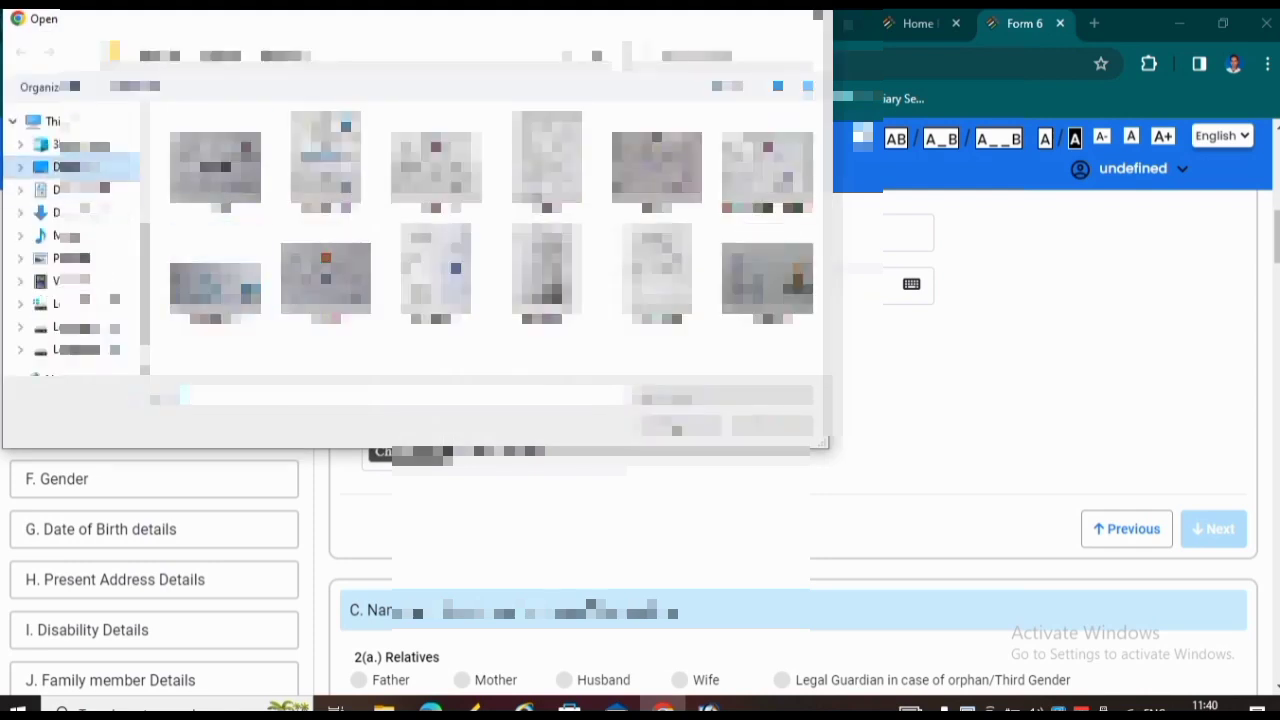
pyautogui.click(118, 350)
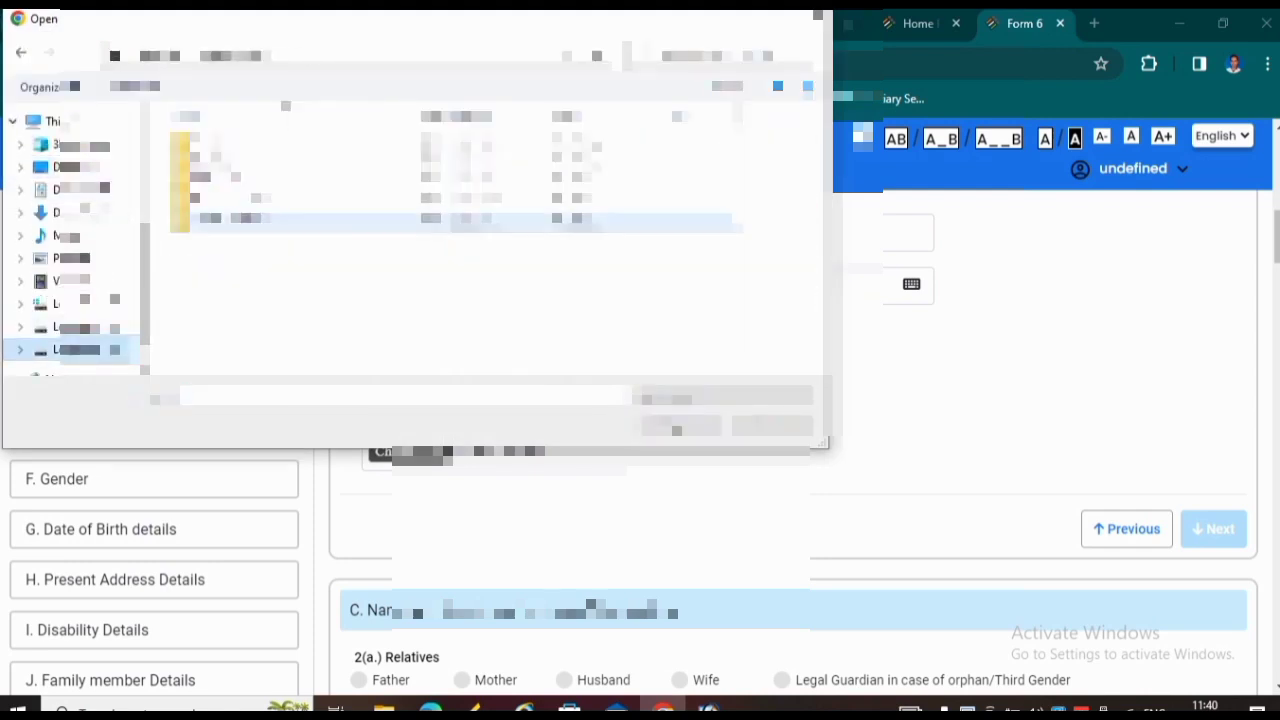
pyautogui.doubleClick(230, 198)
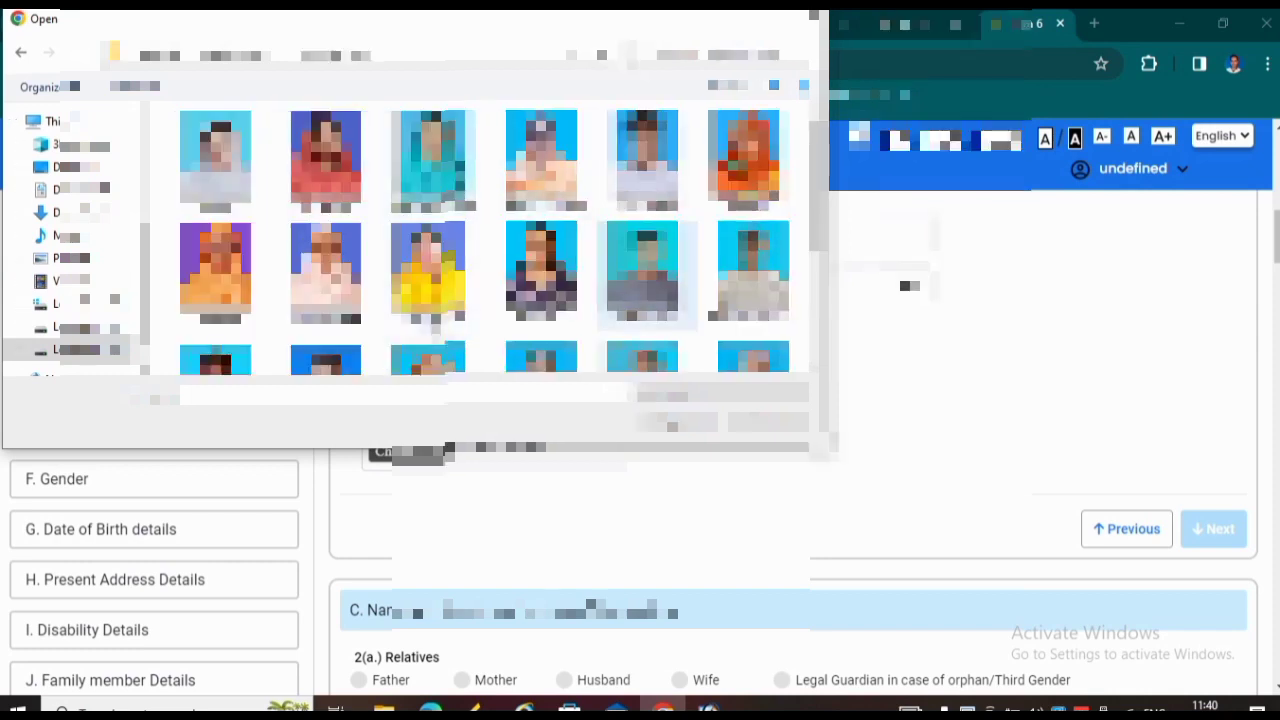
pyautogui.doubleClick(643, 272)
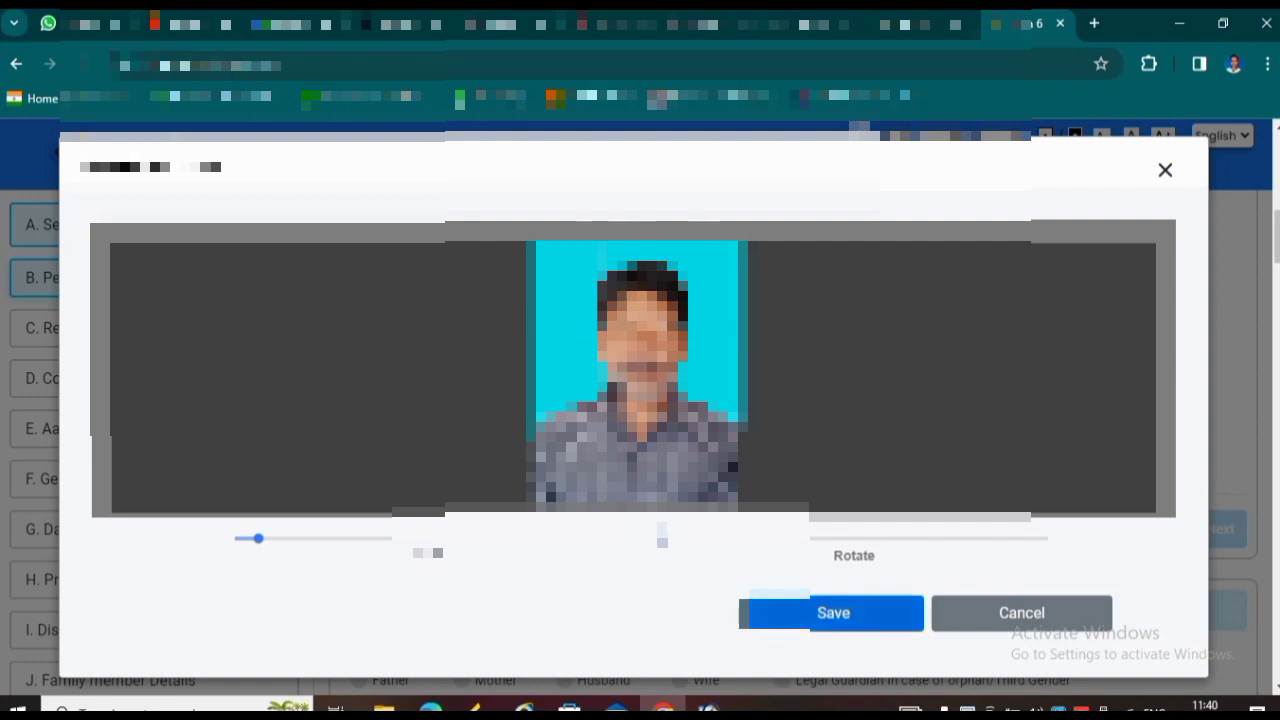
pyautogui.click(833, 613)
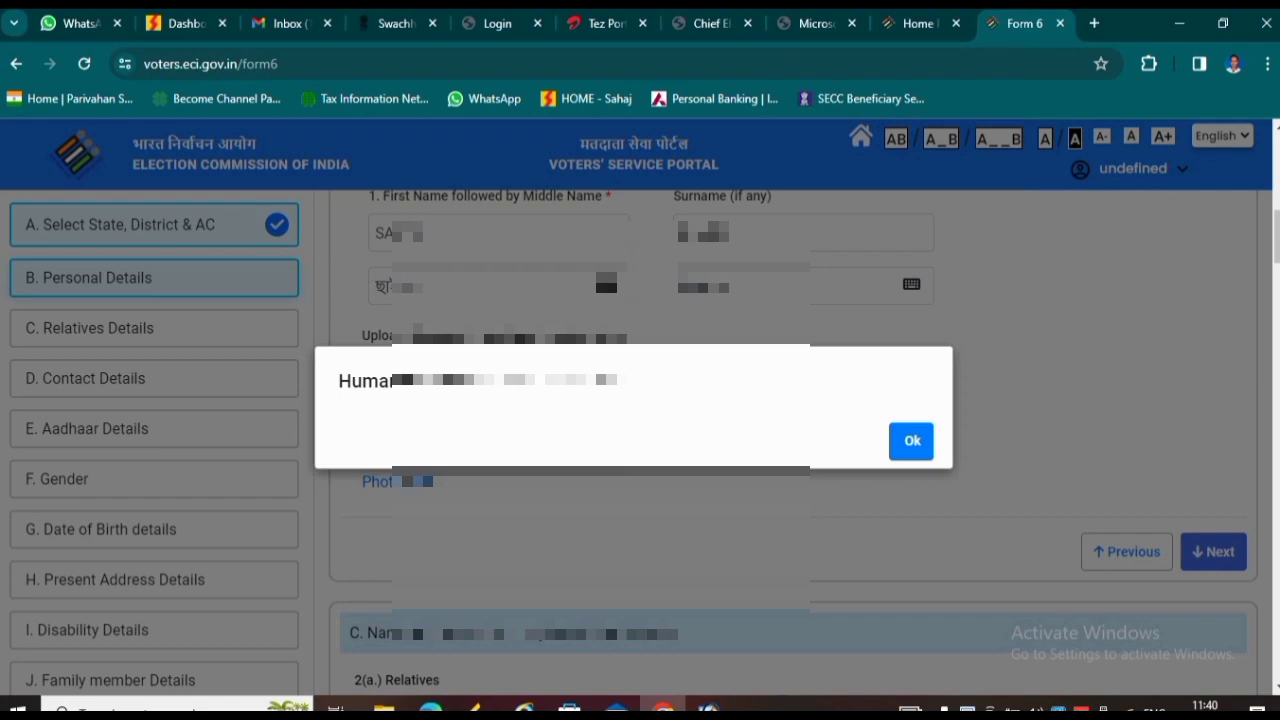
pyautogui.click(911, 441)
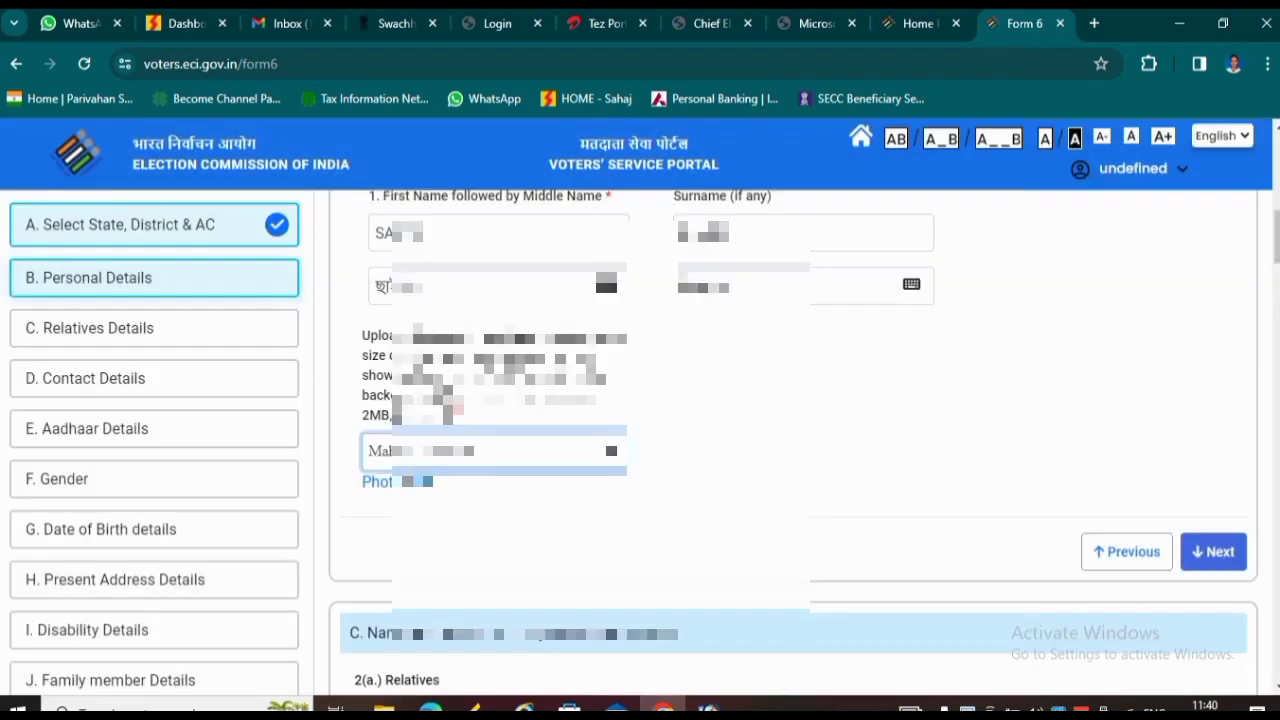
pyautogui.scroll(-3, 794, 442)
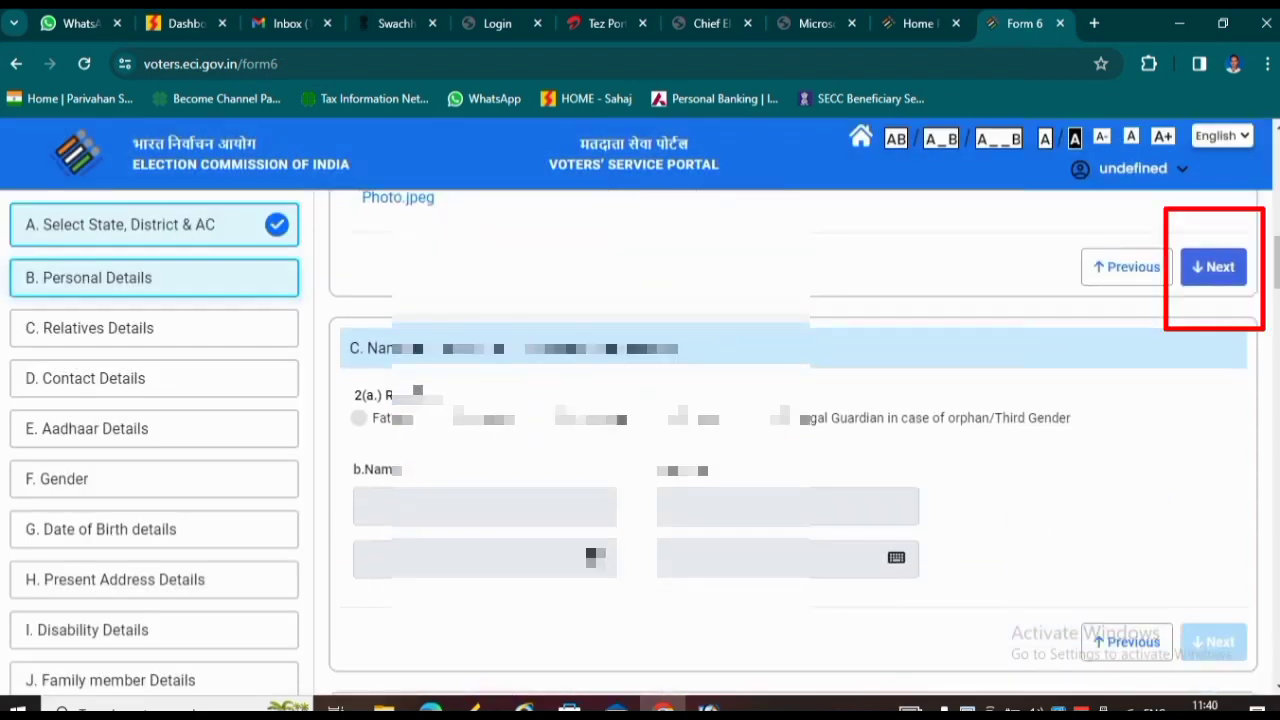
pyautogui.click(1213, 267)
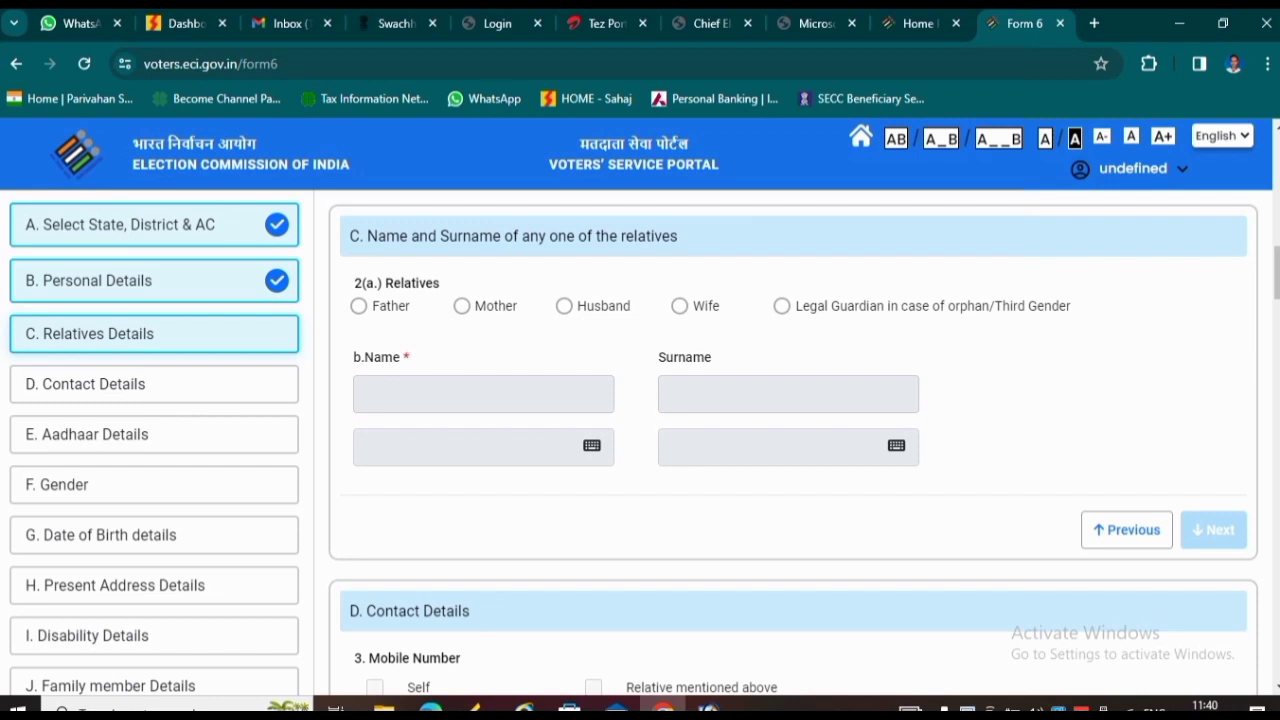
# Choose Father as the relative, fill in the father's name and surname with their regional-language transliterations, and continue to section D.
pyautogui.click(359, 306)
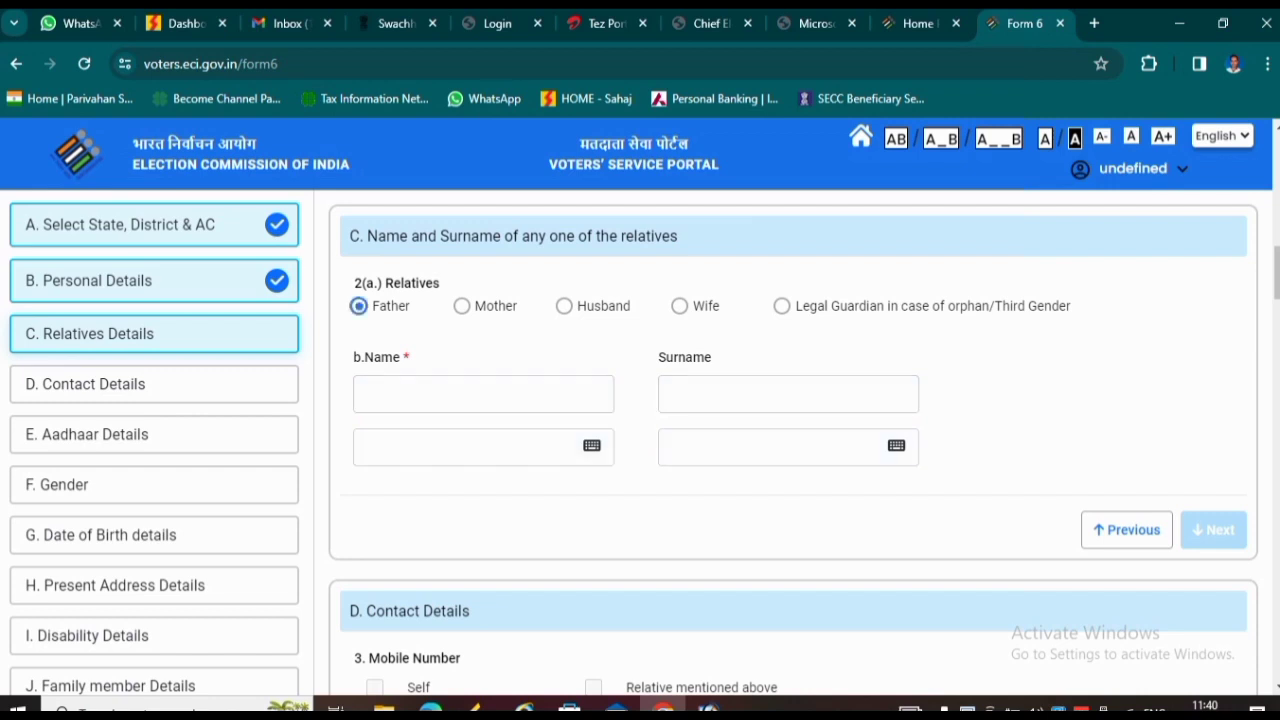
pyautogui.click(483, 394)
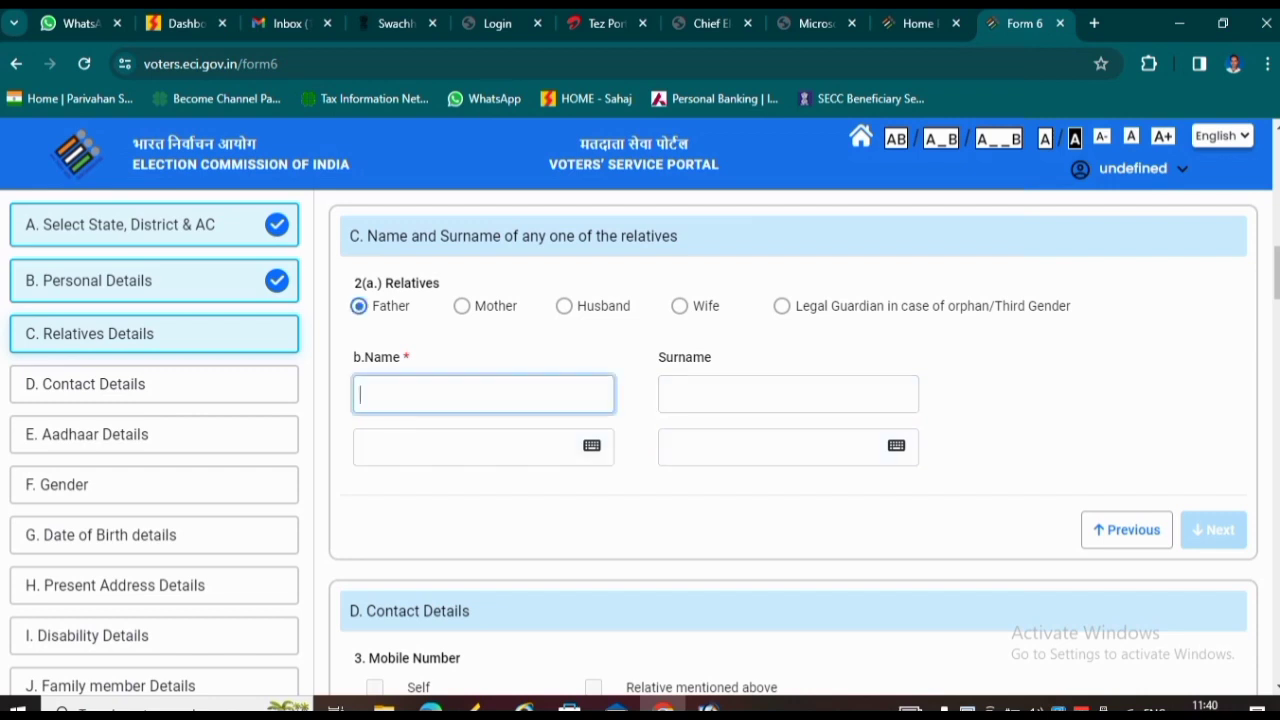
pyautogui.click(788, 394)
pyautogui.click(483, 394)
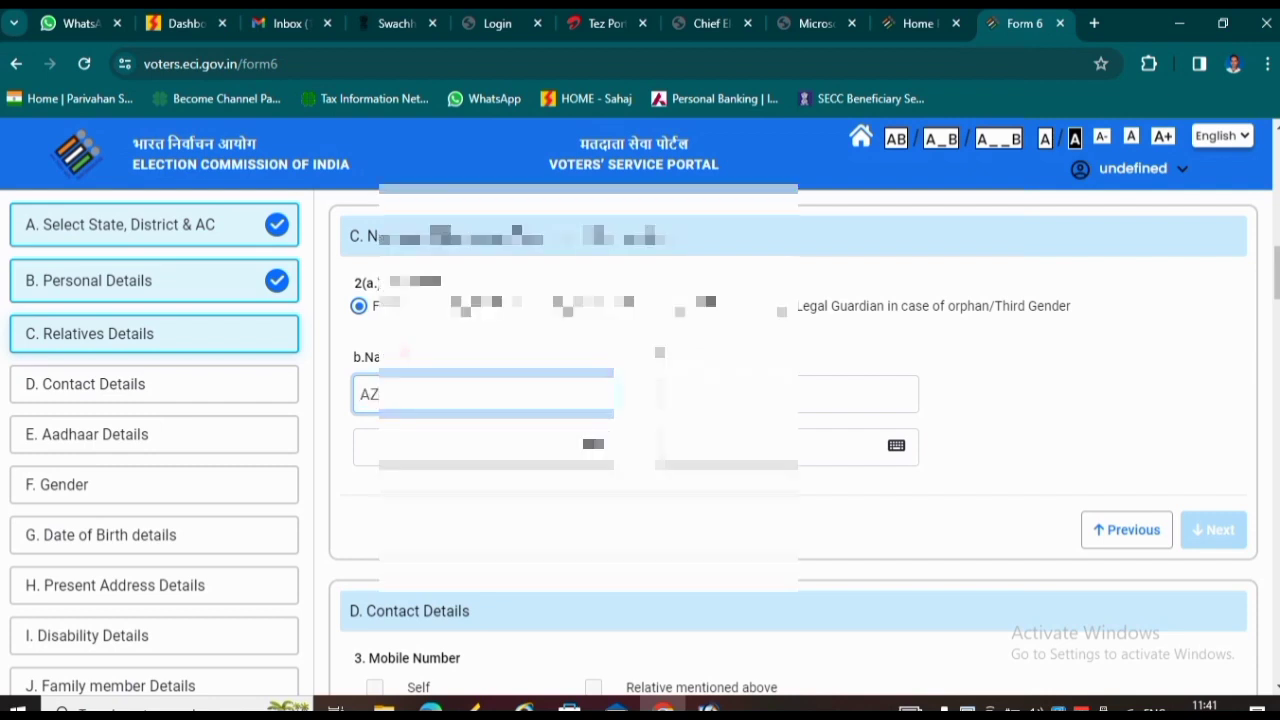
pyautogui.press('Tab')
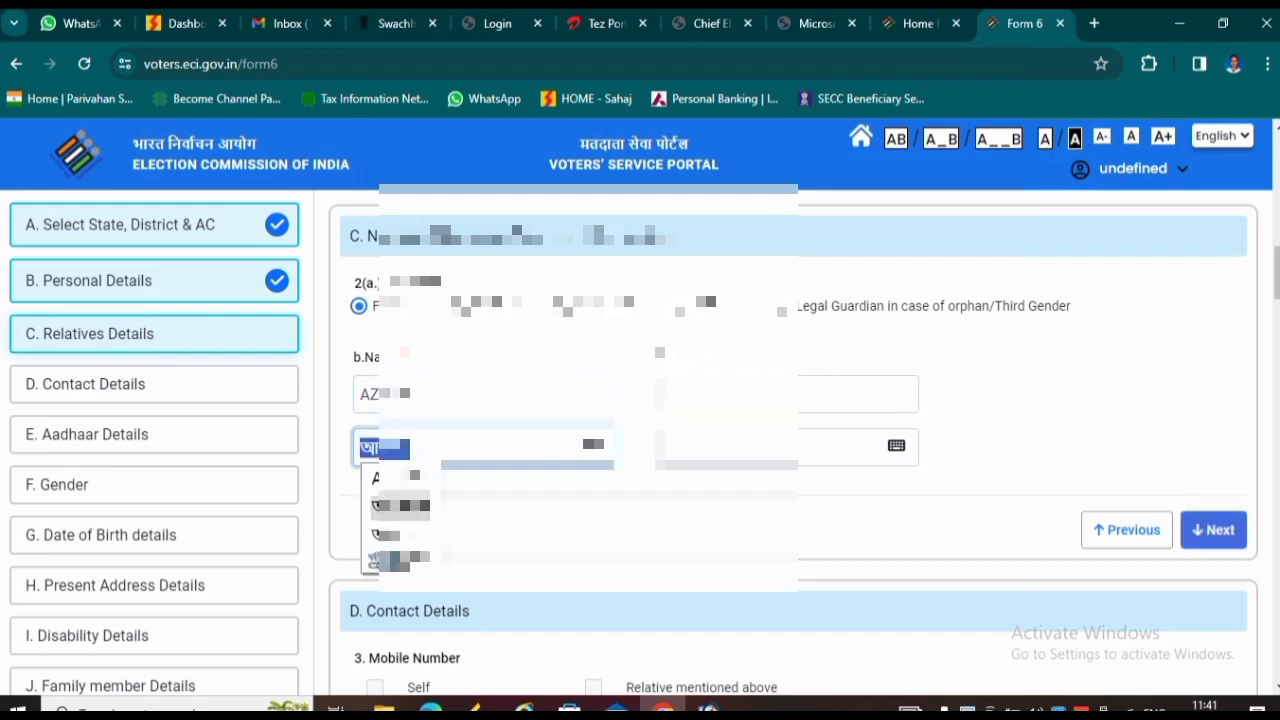
pyautogui.press('Tab')
pyautogui.press('Tab')
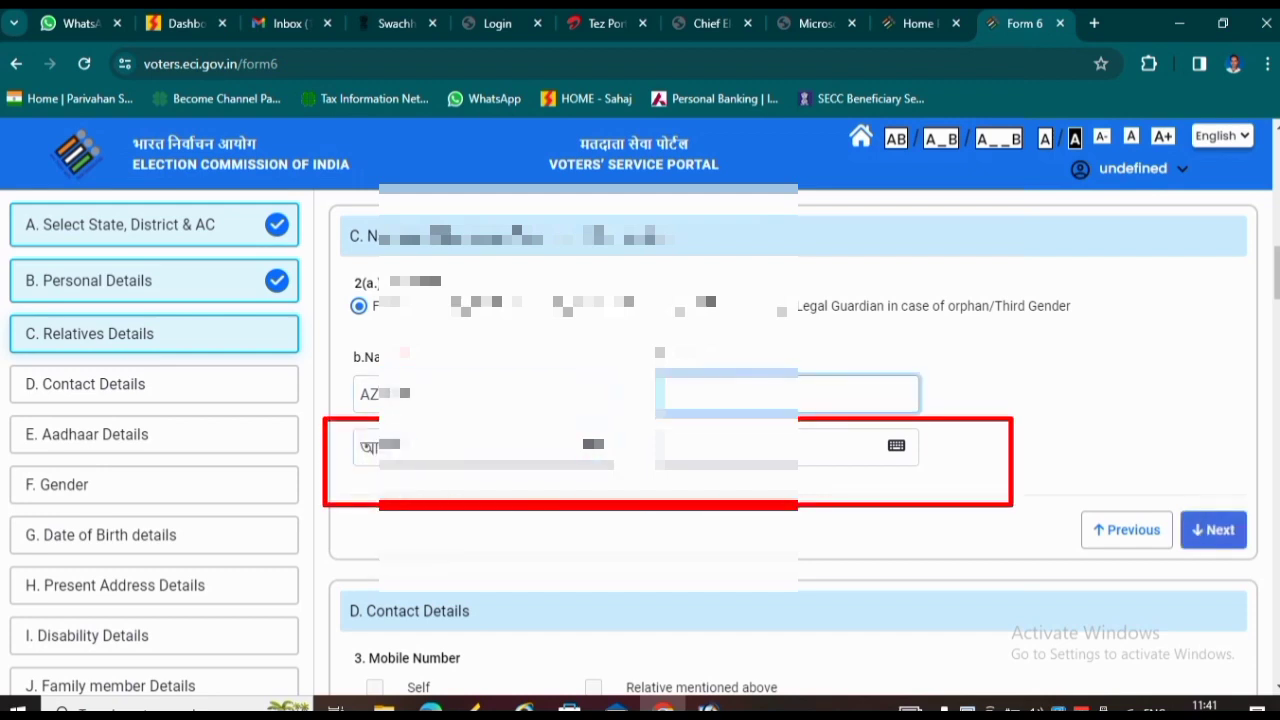
pyautogui.press('Tab')
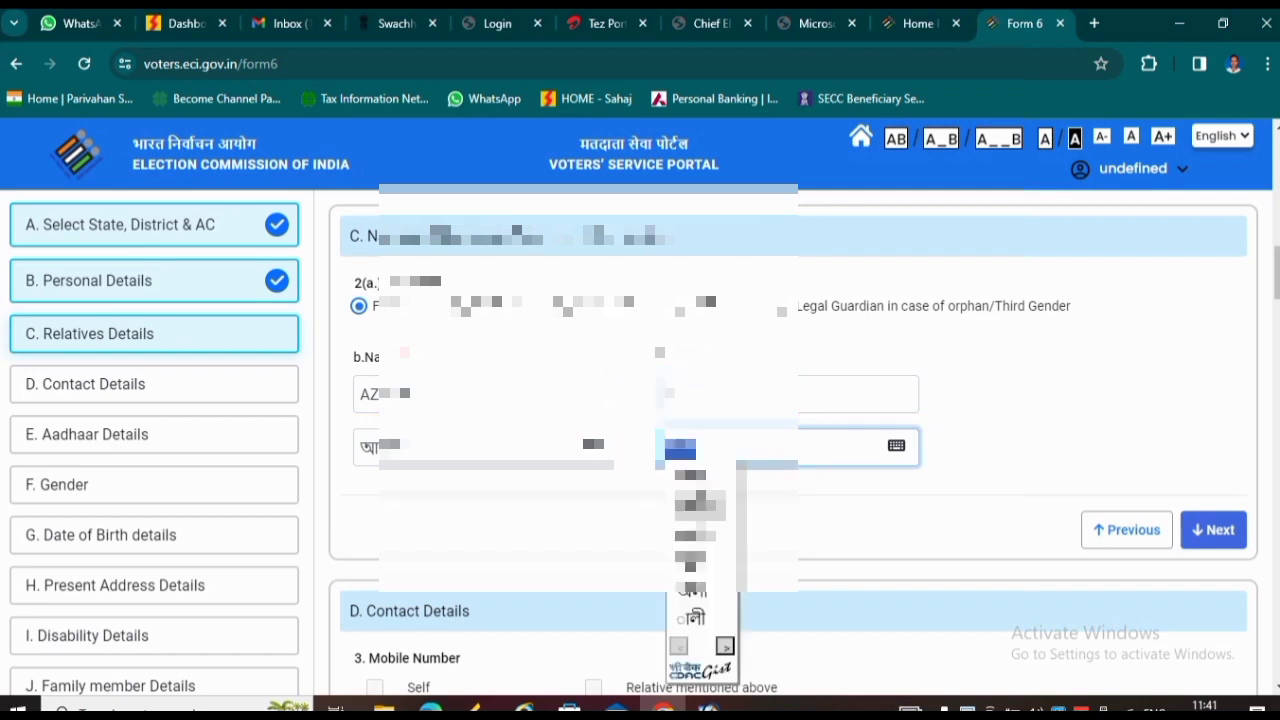
pyautogui.press('Tab')
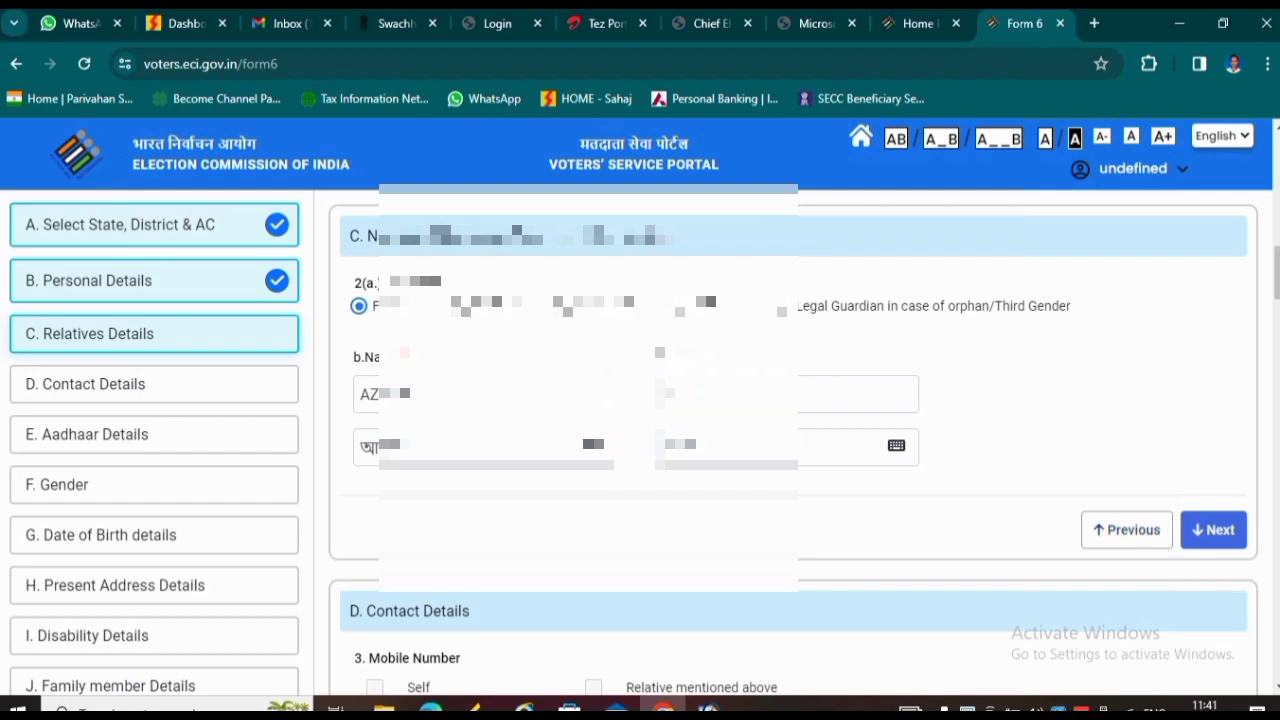
pyautogui.click(1213, 530)
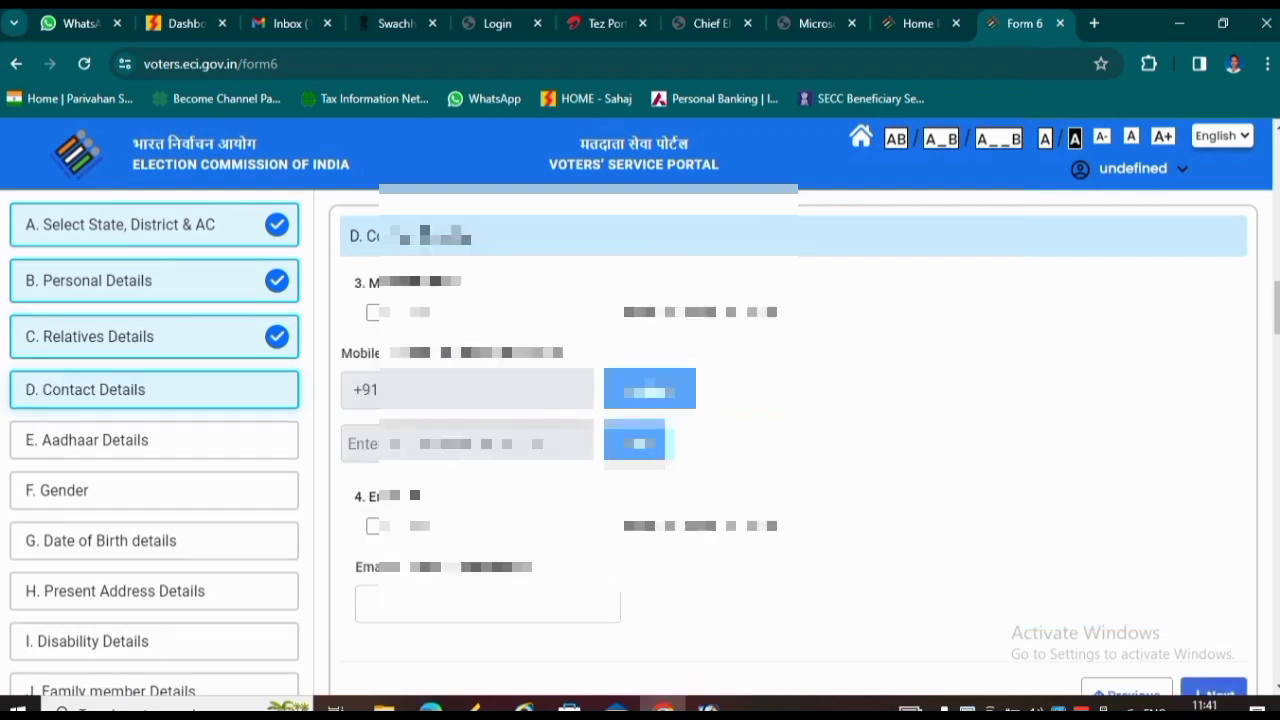
# Mark the mobile number in section D as belonging to Self.
pyautogui.moveTo(369, 283); pyautogui.dragTo(461, 283)
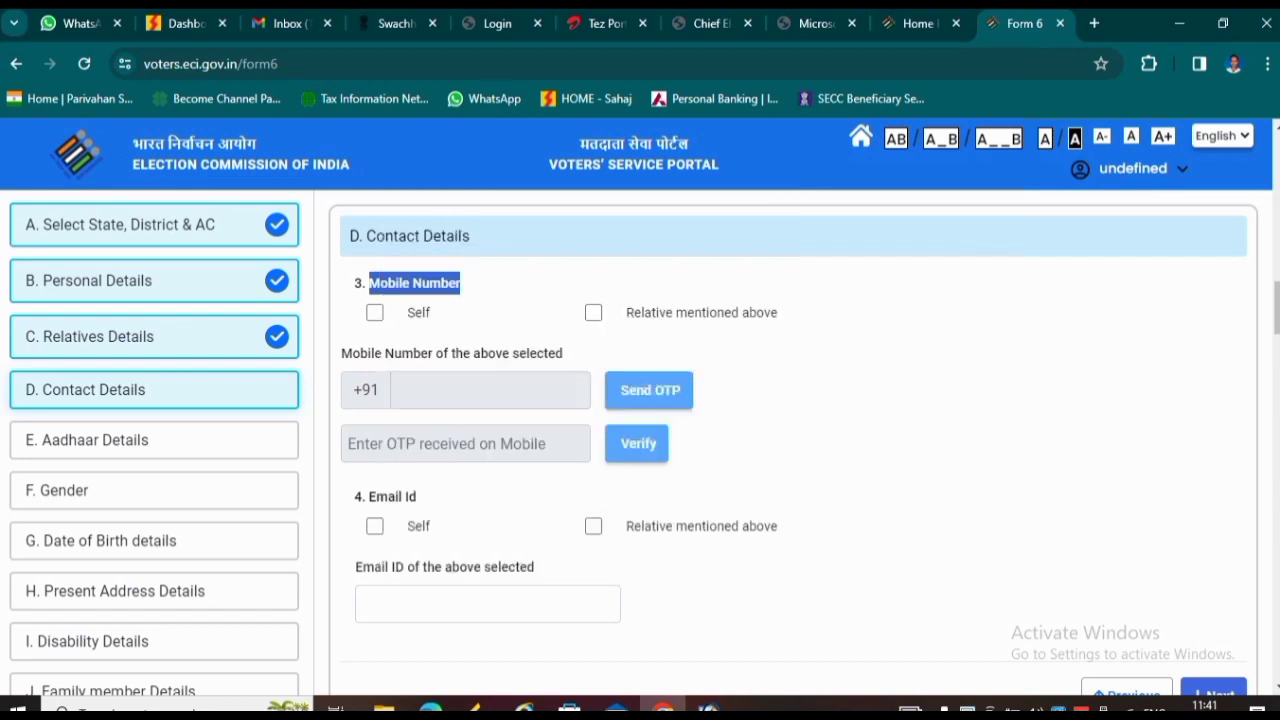
pyautogui.click(375, 313)
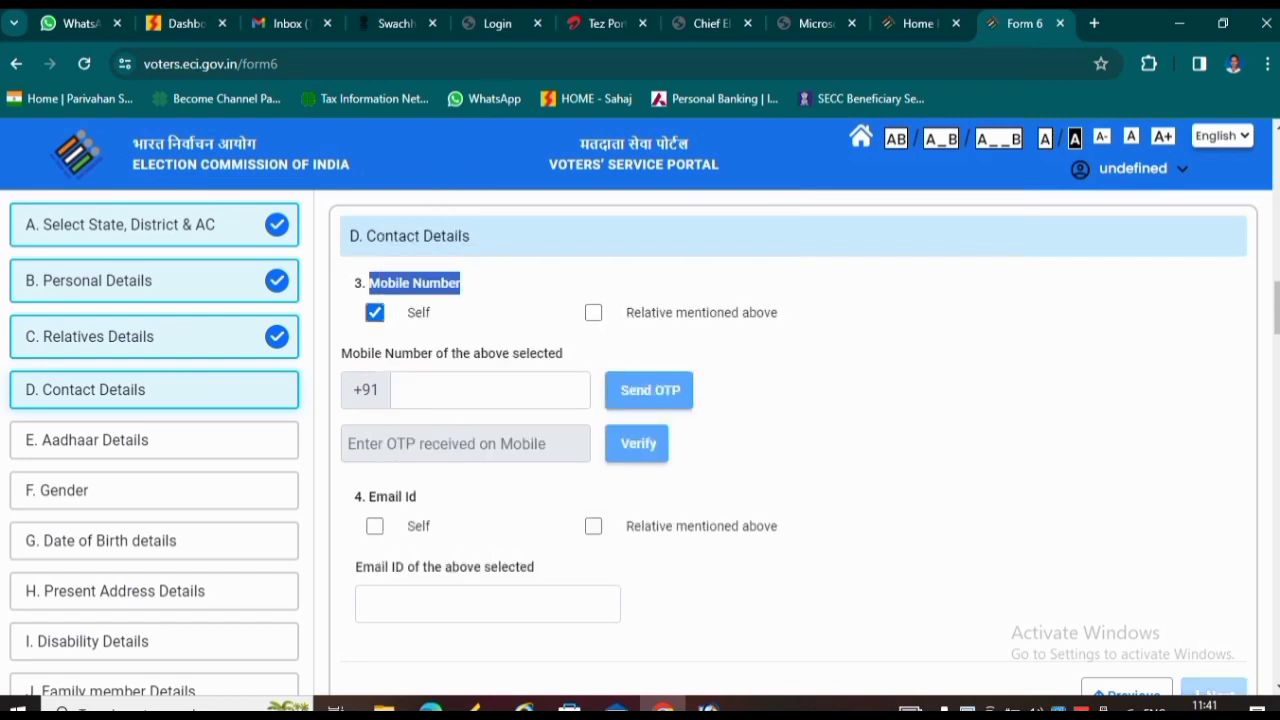
pyautogui.click(594, 313)
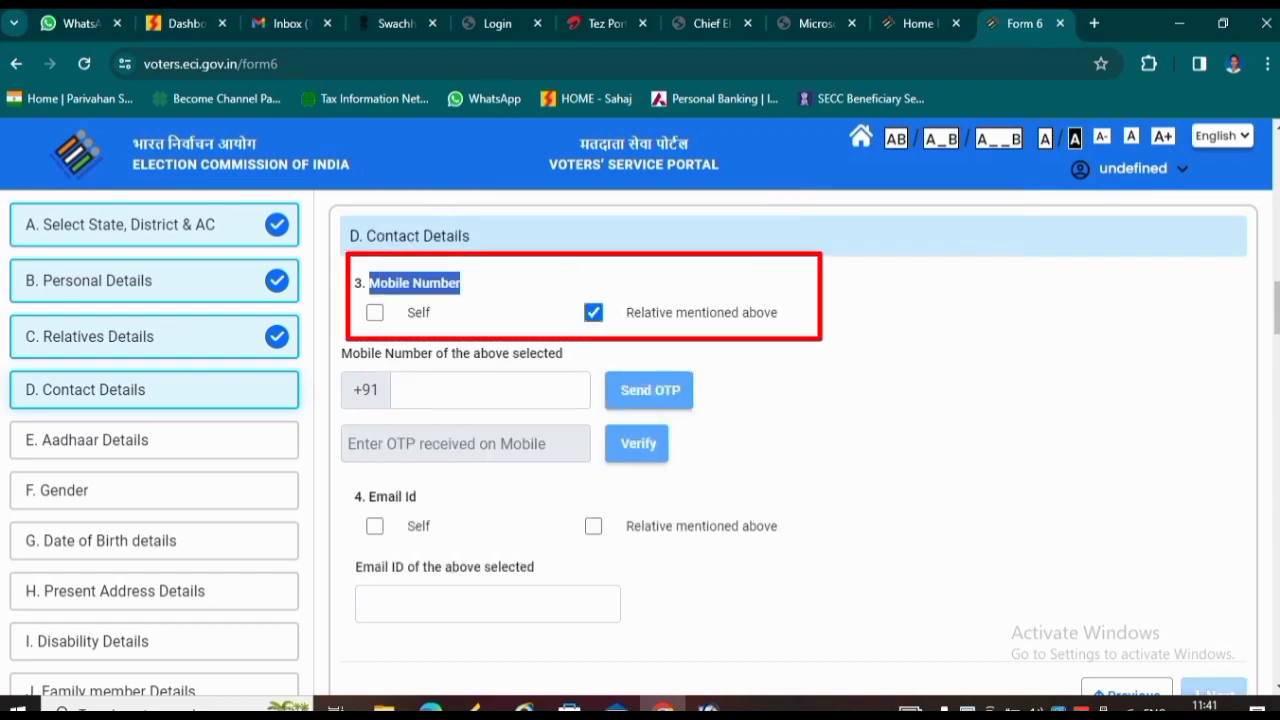
pyautogui.click(375, 313)
pyautogui.click(500, 333)
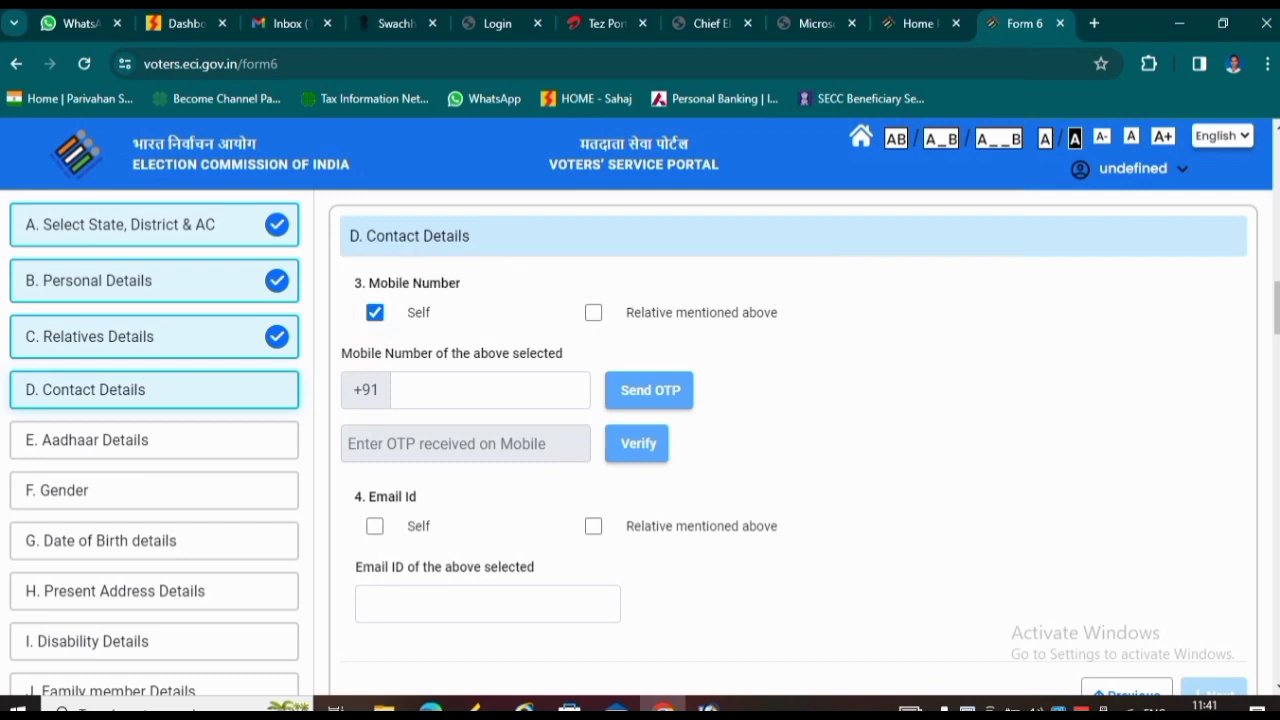
# Enter the applicant's mobile number in section D and request an OTP for it.
pyautogui.click(490, 390)
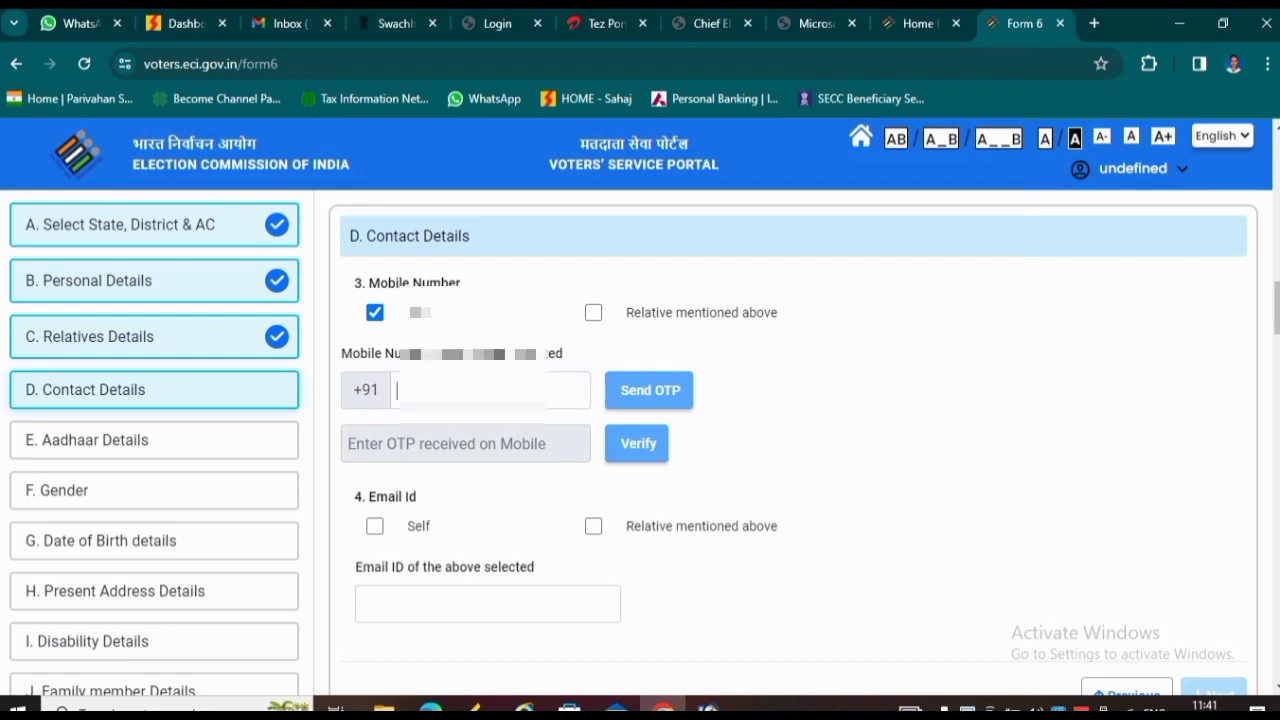
pyautogui.click(490, 390)
pyautogui.write('7******')
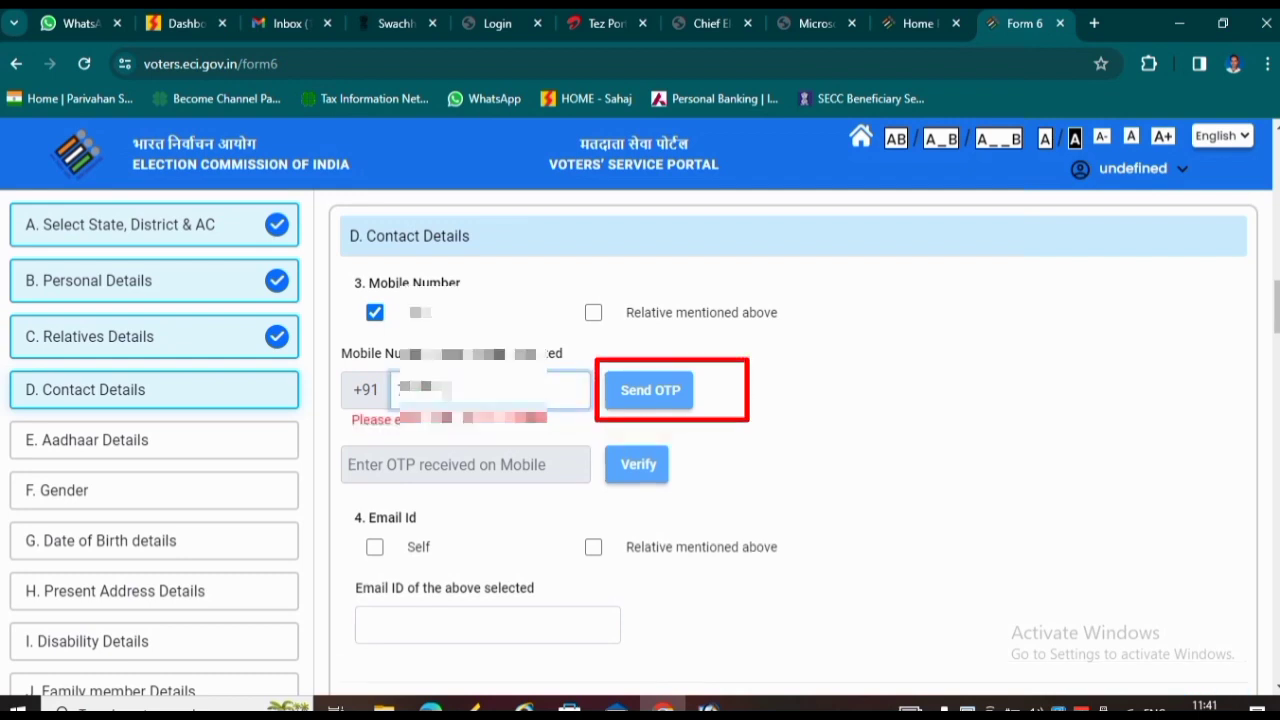
pyautogui.click(649, 390)
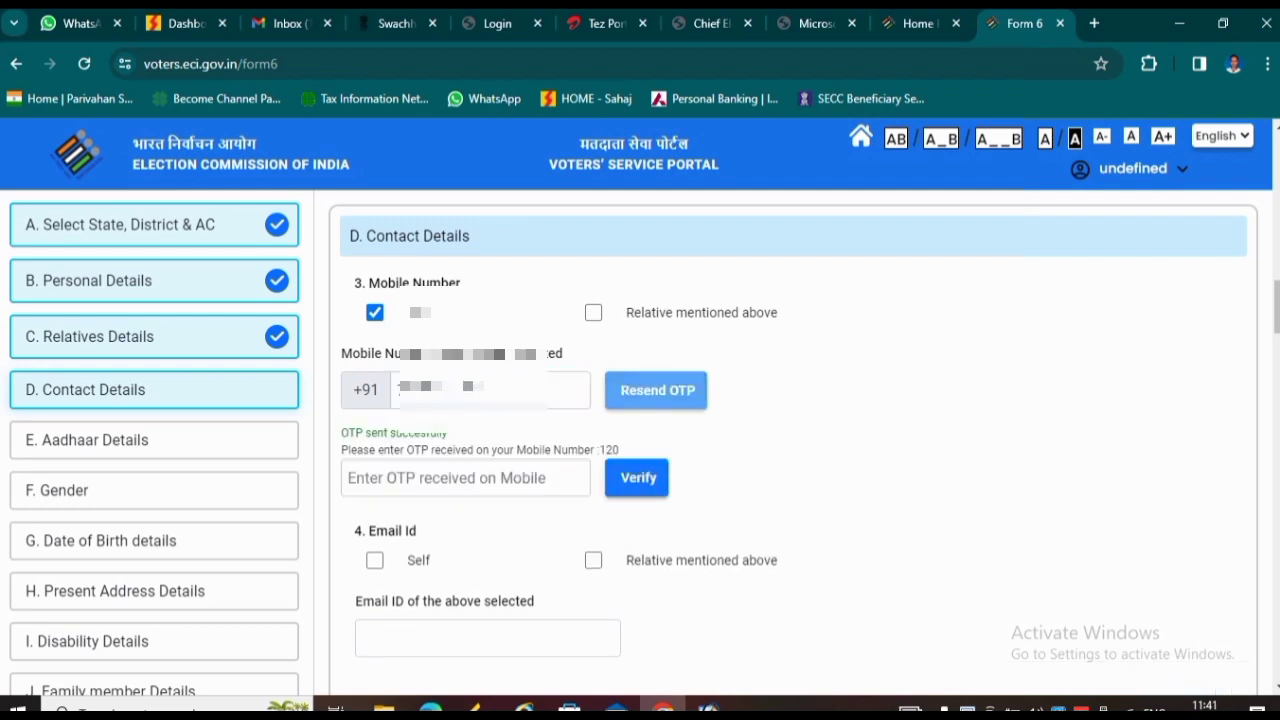
# Enter the OTP received on the mobile number, verify it, and continue to section E without giving an email ID.
pyautogui.click(465, 478)
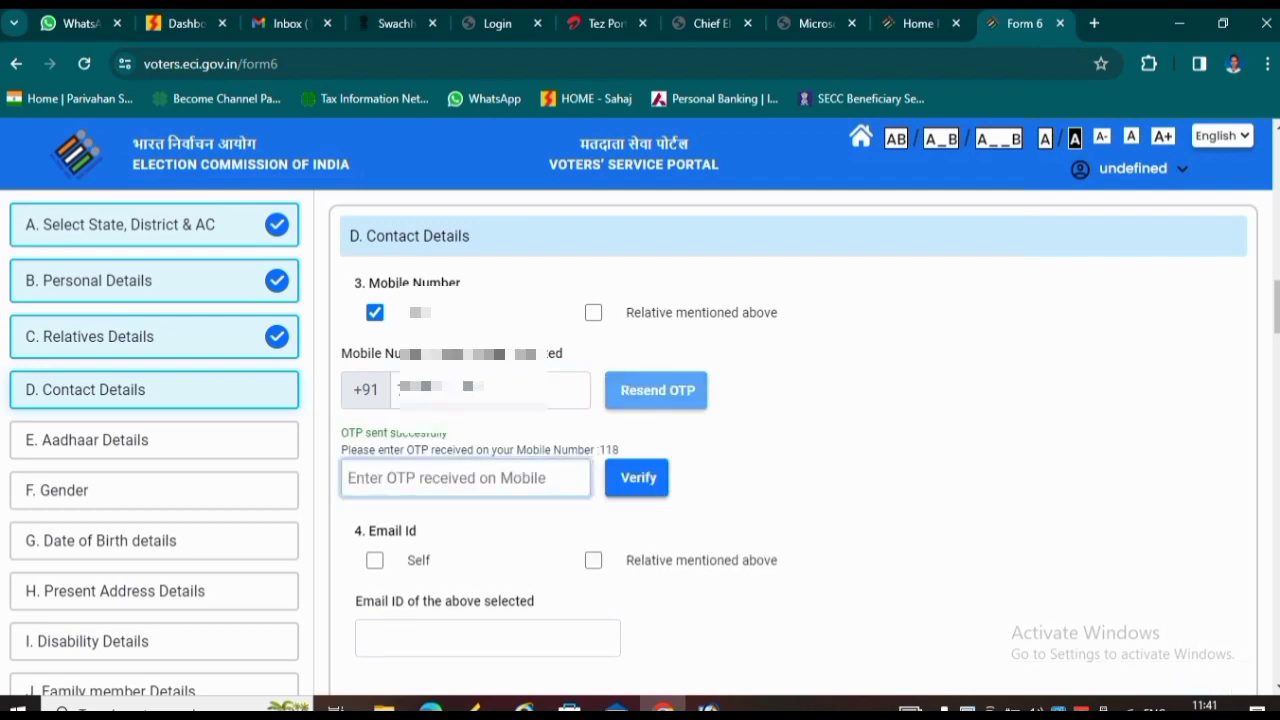
pyautogui.scroll(-1, 790, 450)
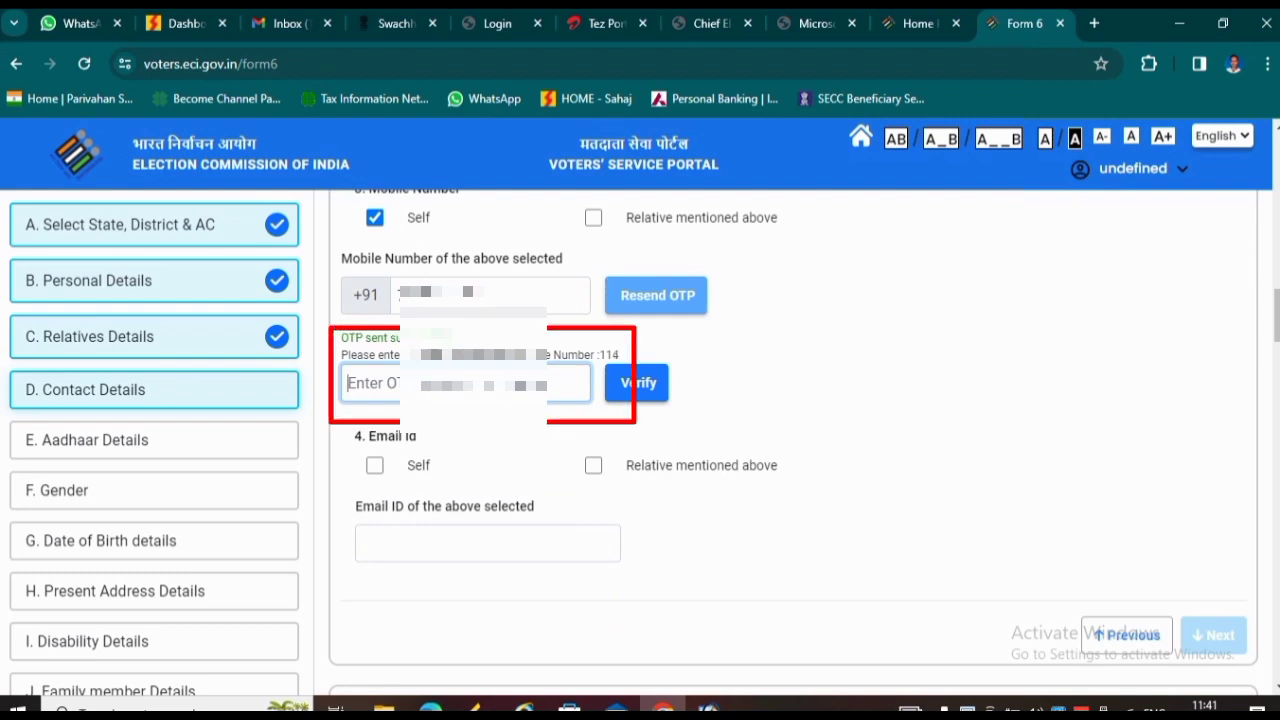
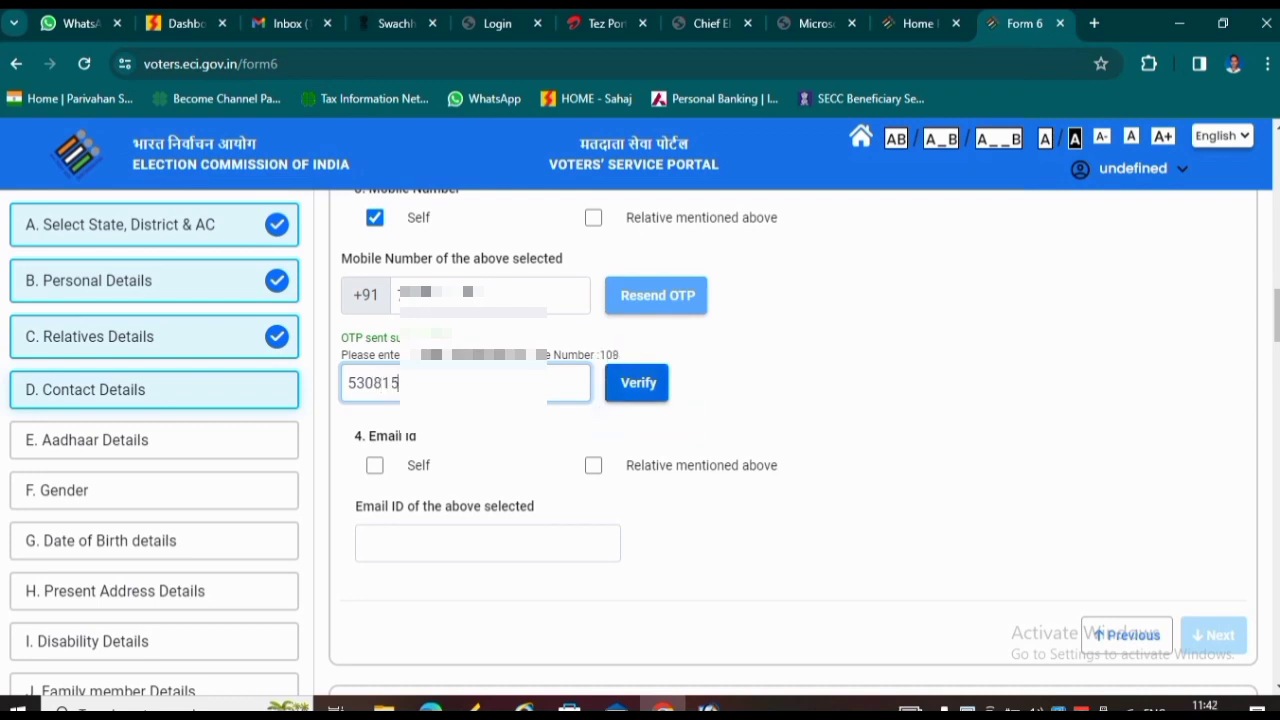
pyautogui.click(637, 383)
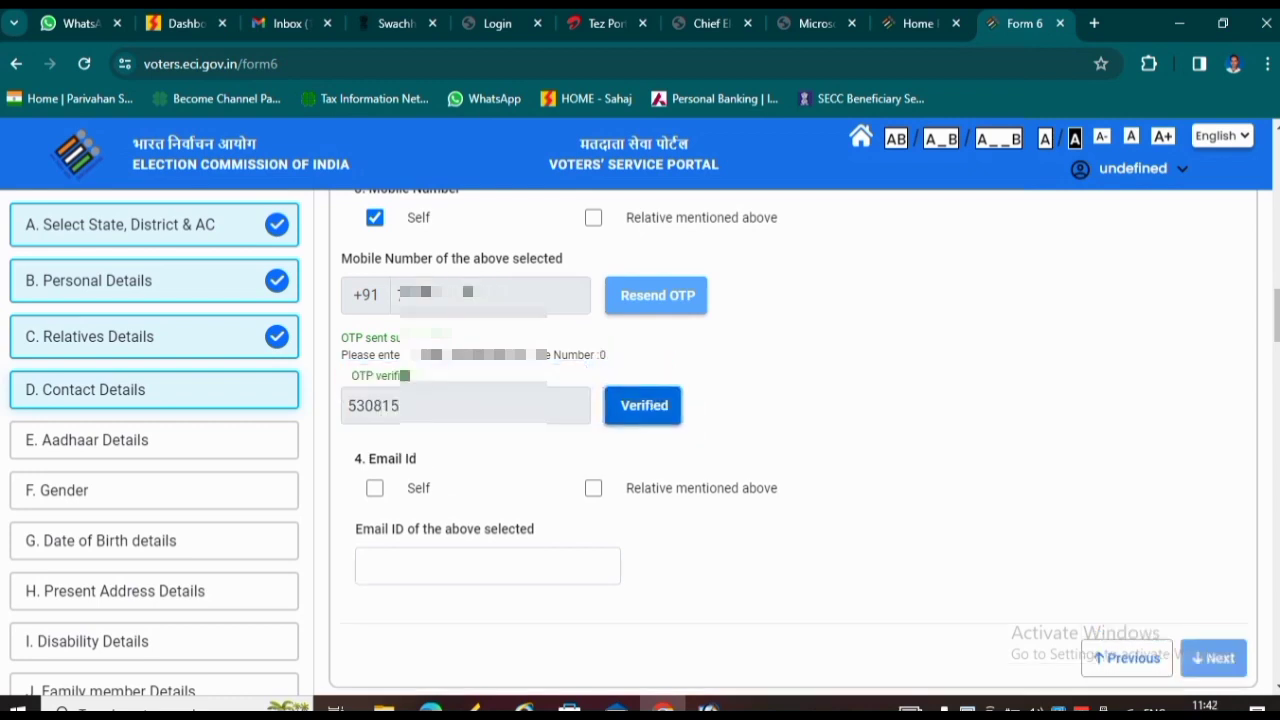
pyautogui.scroll(-2, 793, 440)
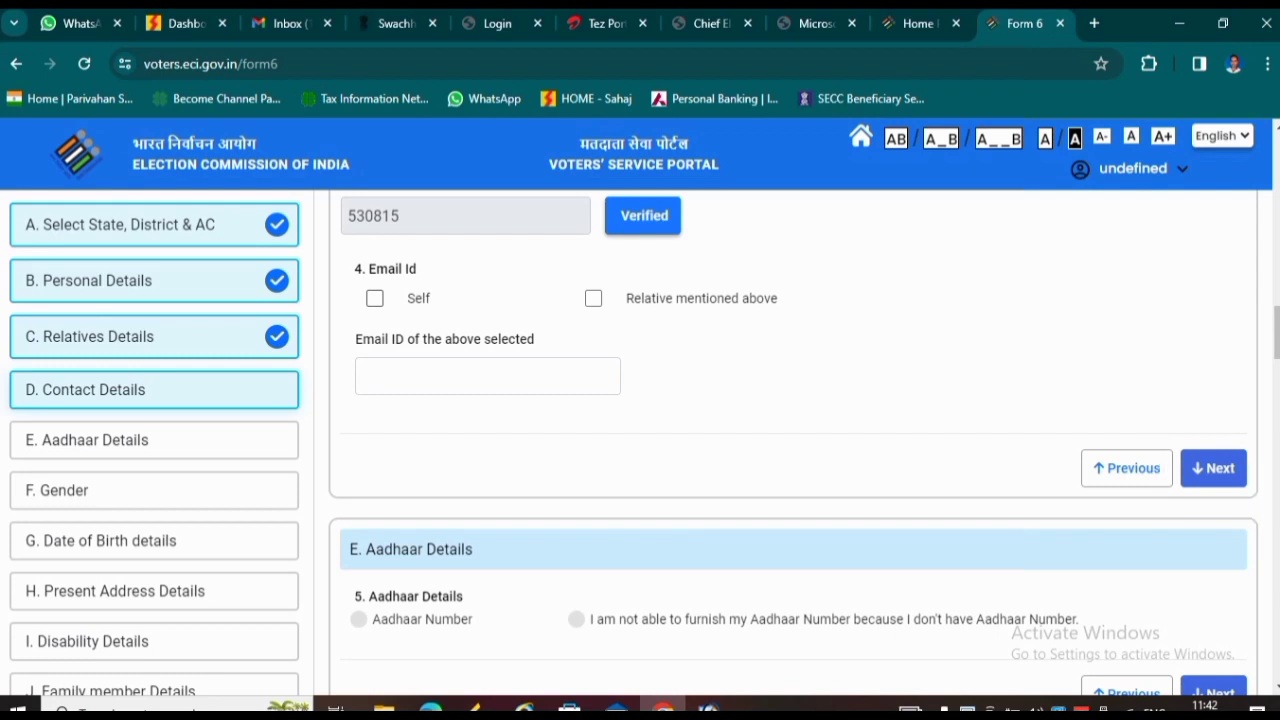
pyautogui.click(1213, 468)
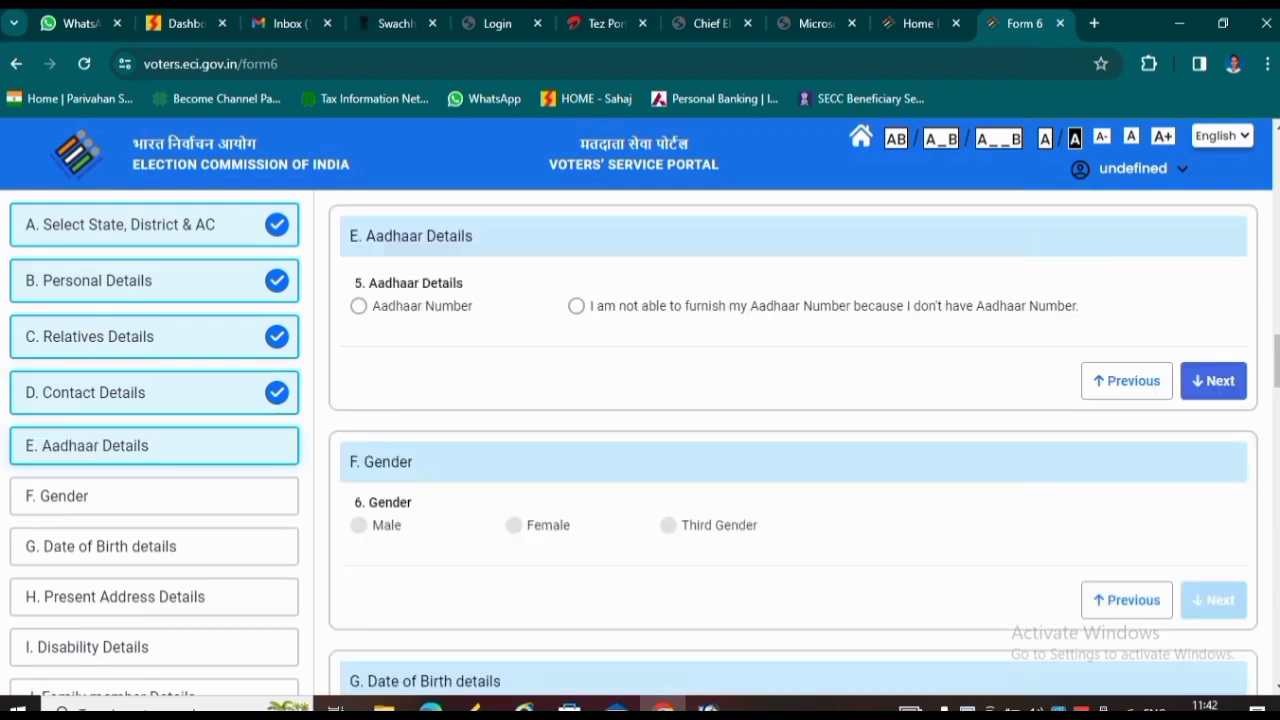
# Declare in section E that the Aadhaar number cannot be furnished because the applicant does not have one, and continue to section F.
pyautogui.click(359, 306)
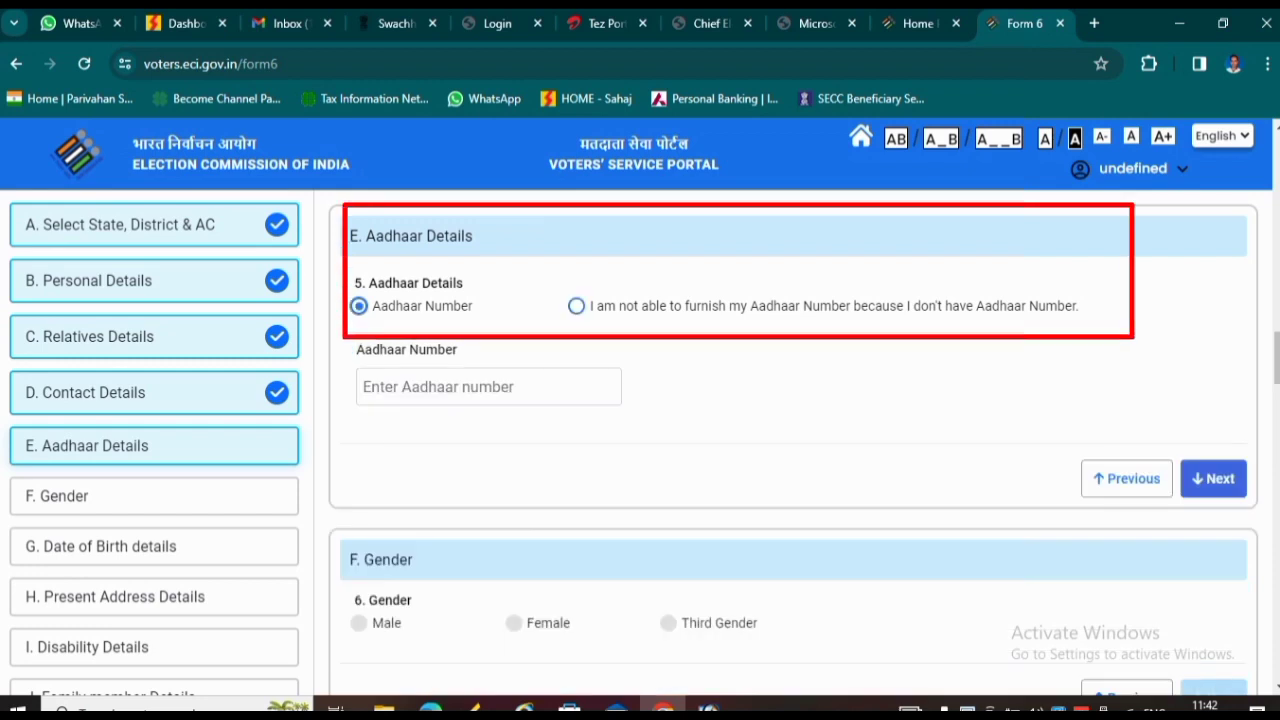
pyautogui.click(576, 306)
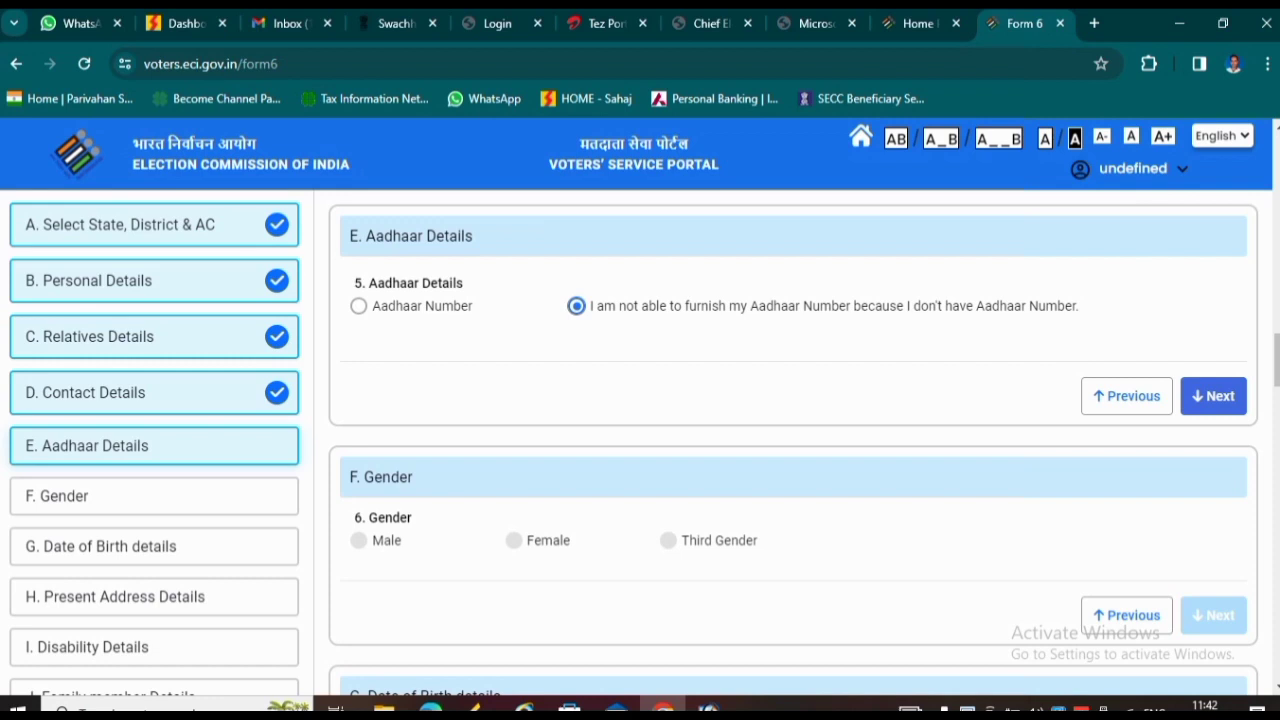
pyautogui.click(359, 306)
pyautogui.click(576, 306)
pyautogui.click(1213, 396)
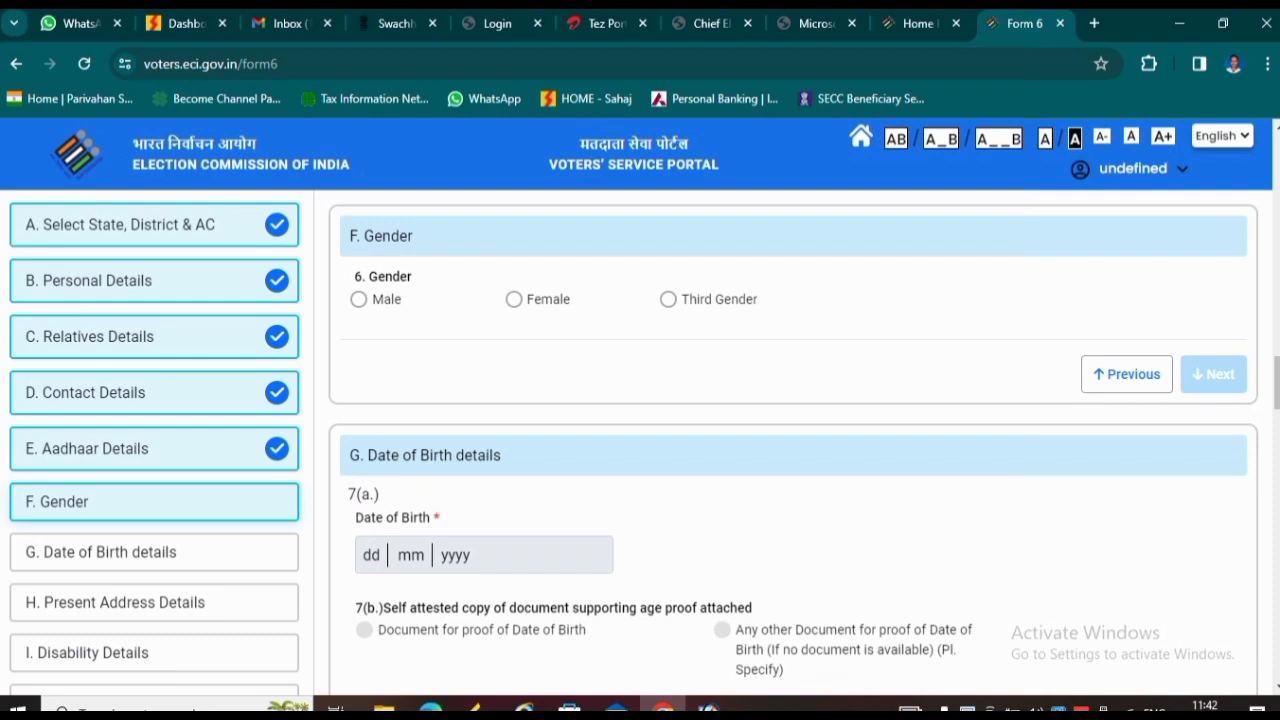
# Set the applicant's gender to Male in section F and continue to section G.
pyautogui.moveTo(350, 236); pyautogui.dragTo(413, 236)
pyautogui.click(414, 237)
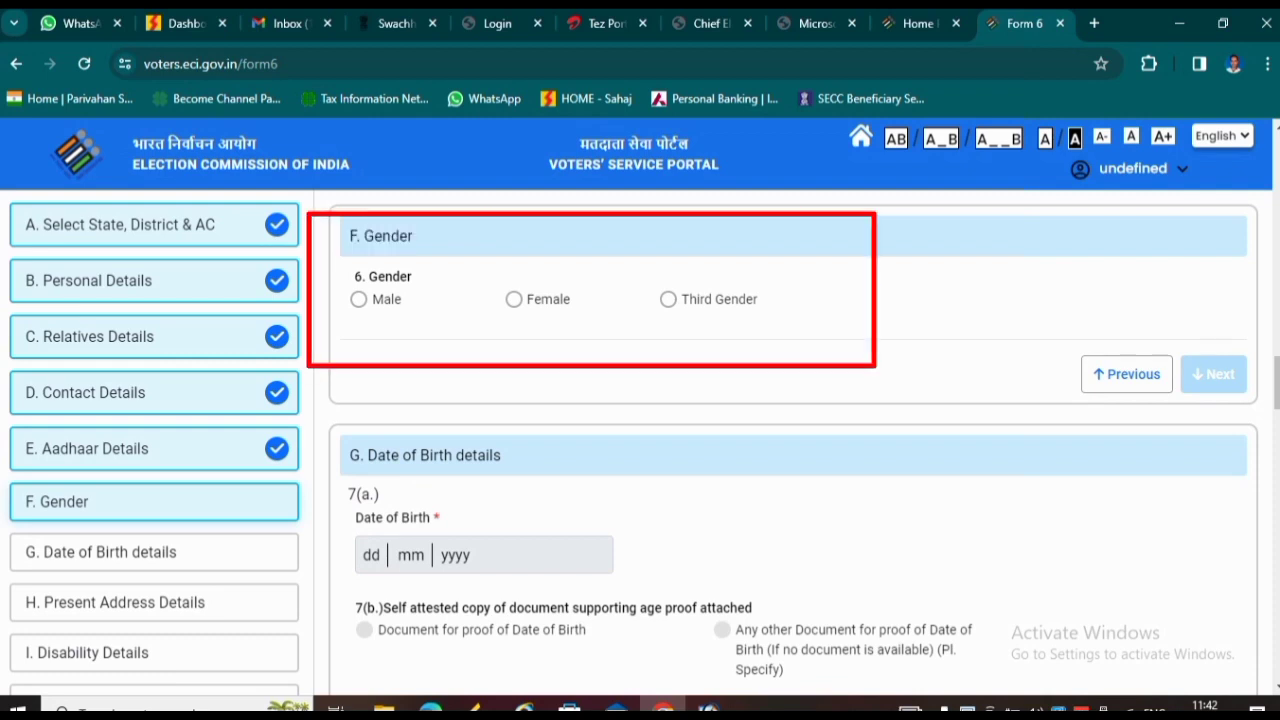
pyautogui.click(359, 300)
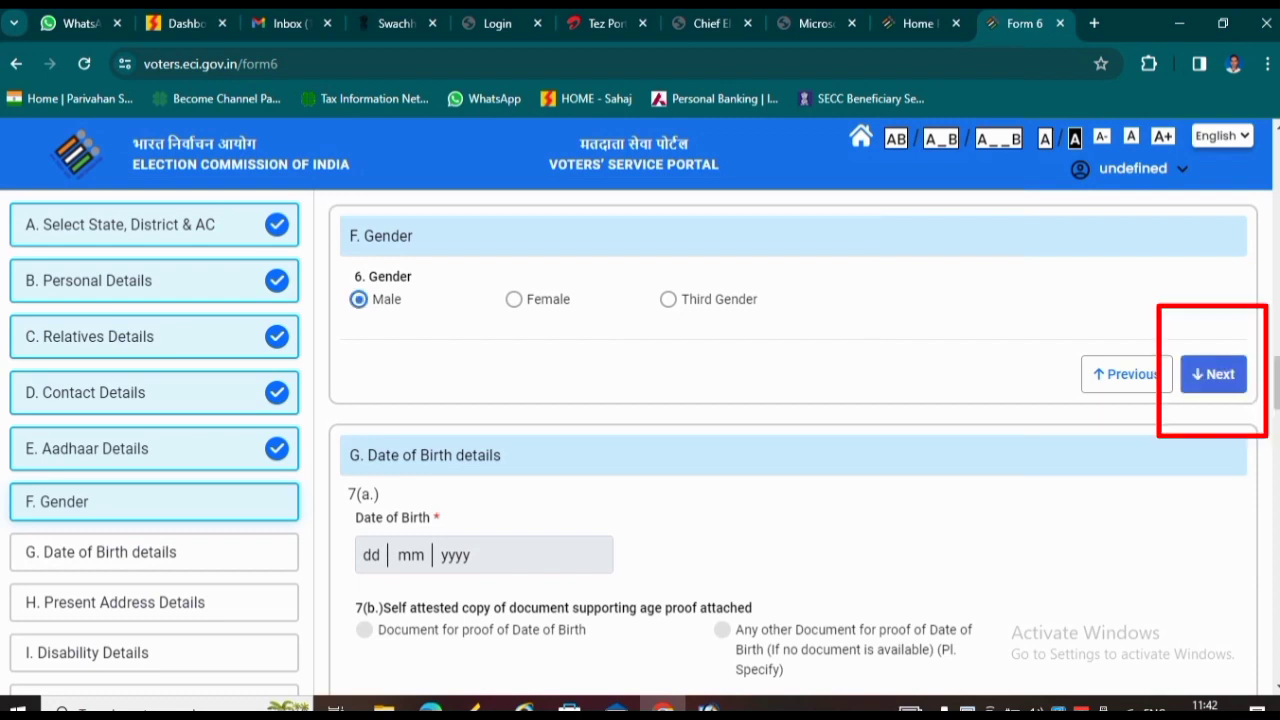
pyautogui.click(1213, 374)
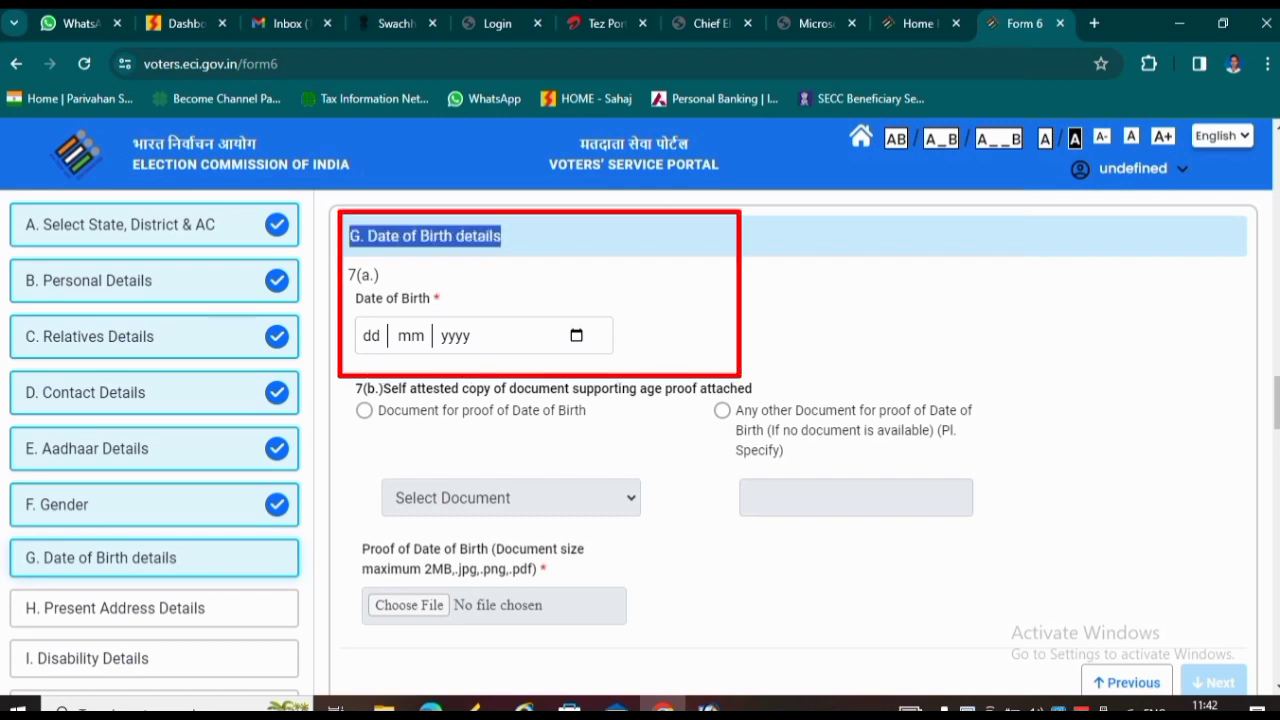
# Enter the applicant's date of birth in field 7(a) of section G.
pyautogui.click(502, 238)
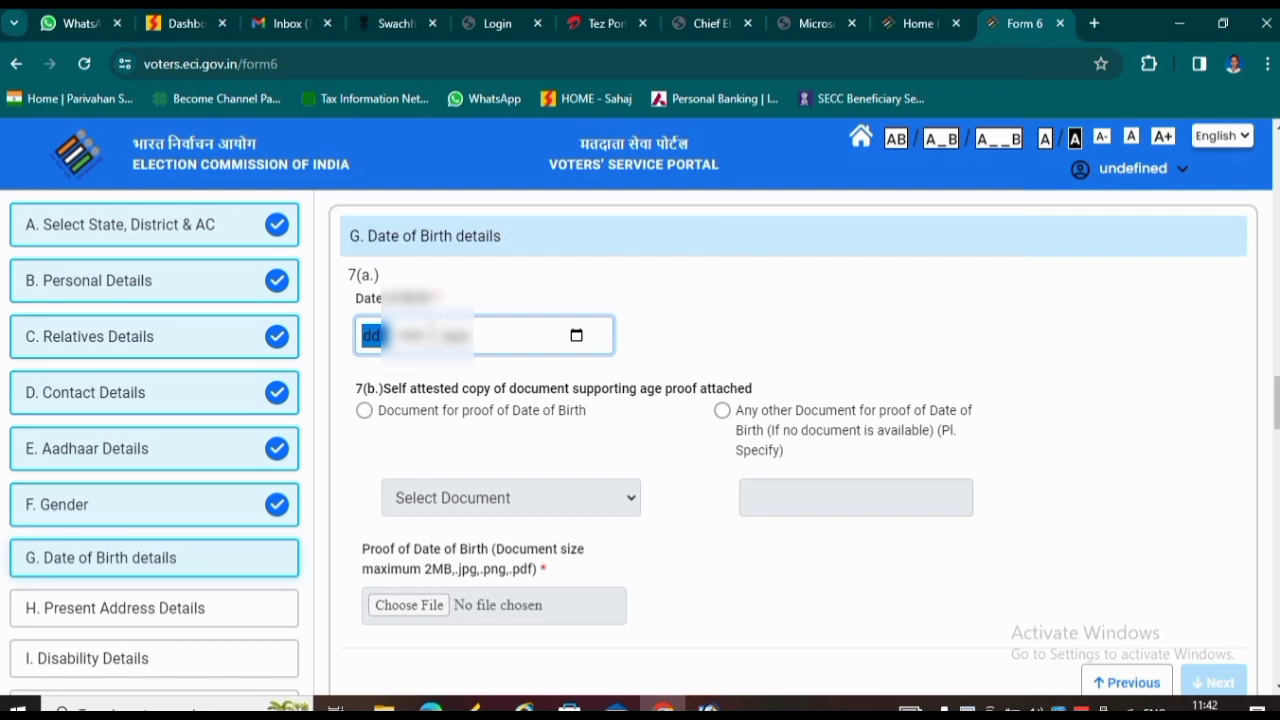
pyautogui.write('0310')
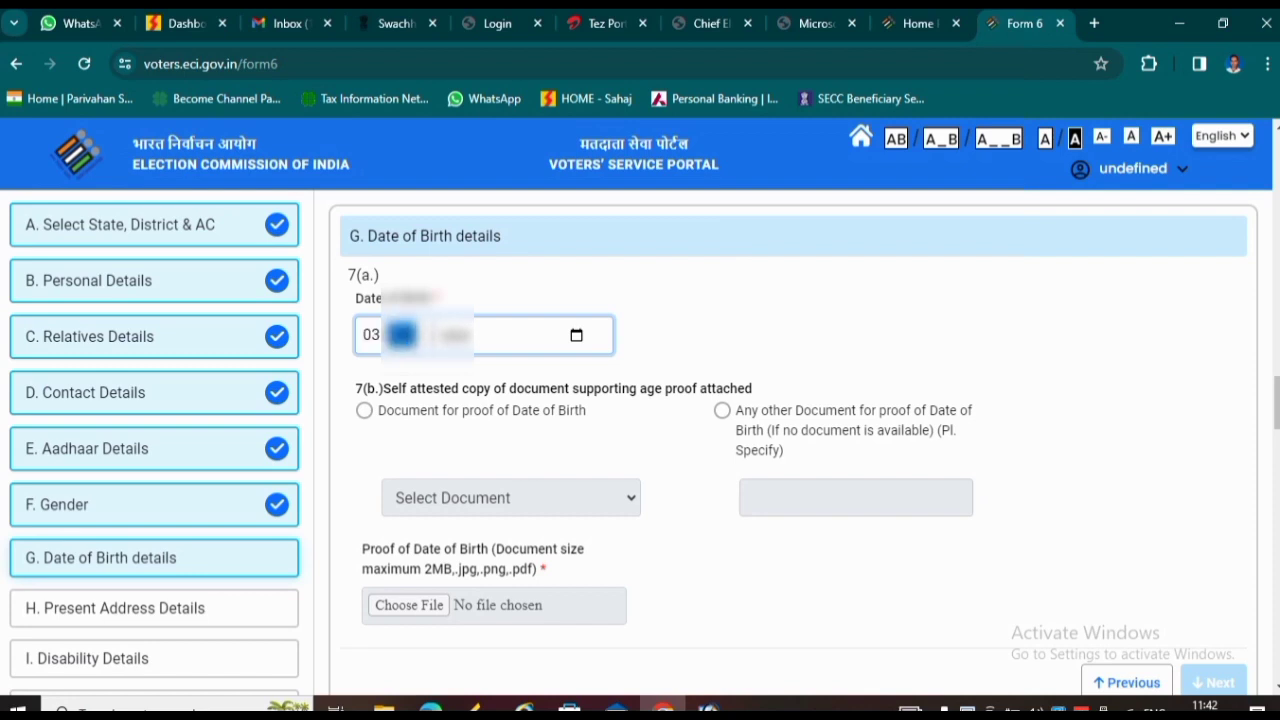
pyautogui.press('Tab')
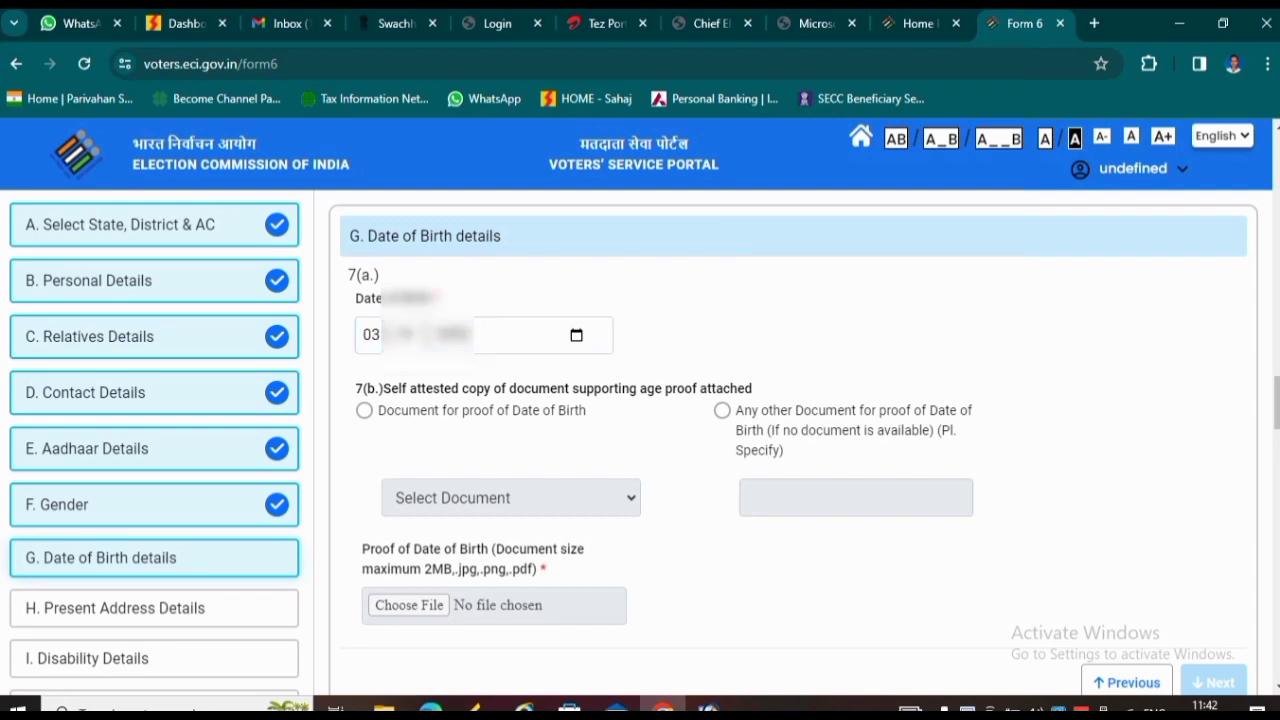
# Choose a document for proof of date of birth in 7(b) and select Aadhaar Card as the document.
pyautogui.scroll(-2, 793, 450)
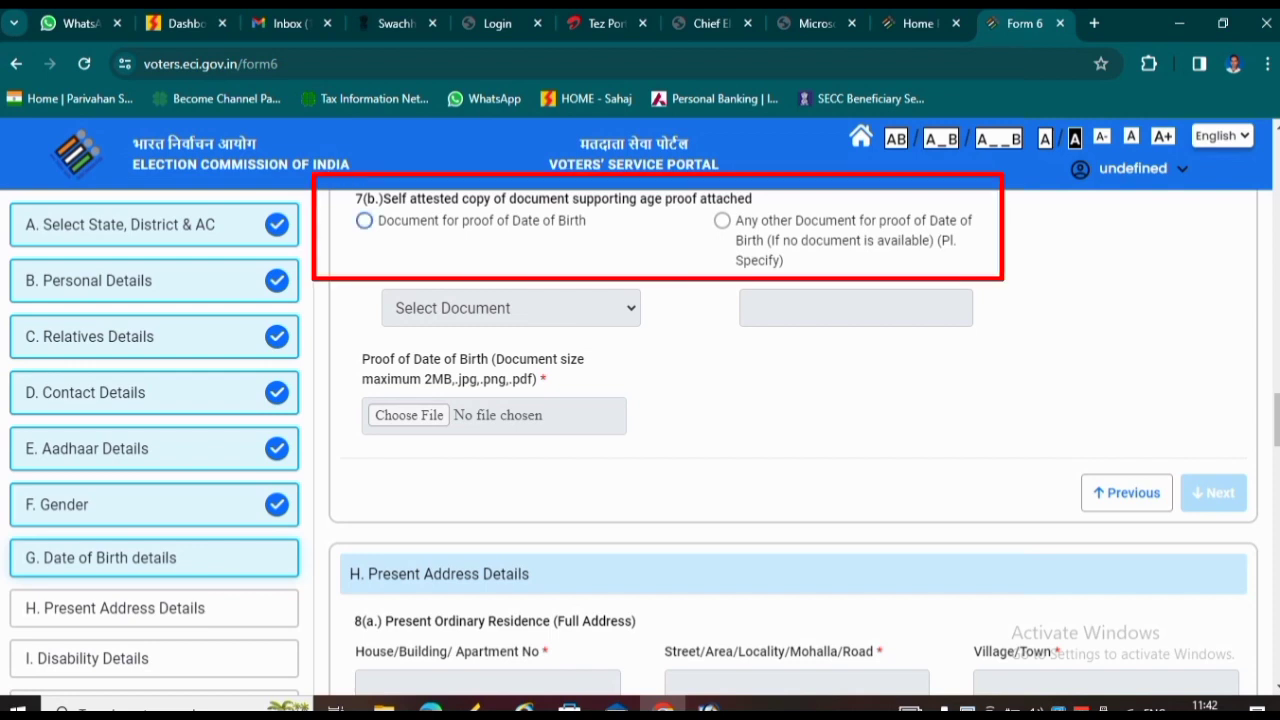
pyautogui.click(364, 221)
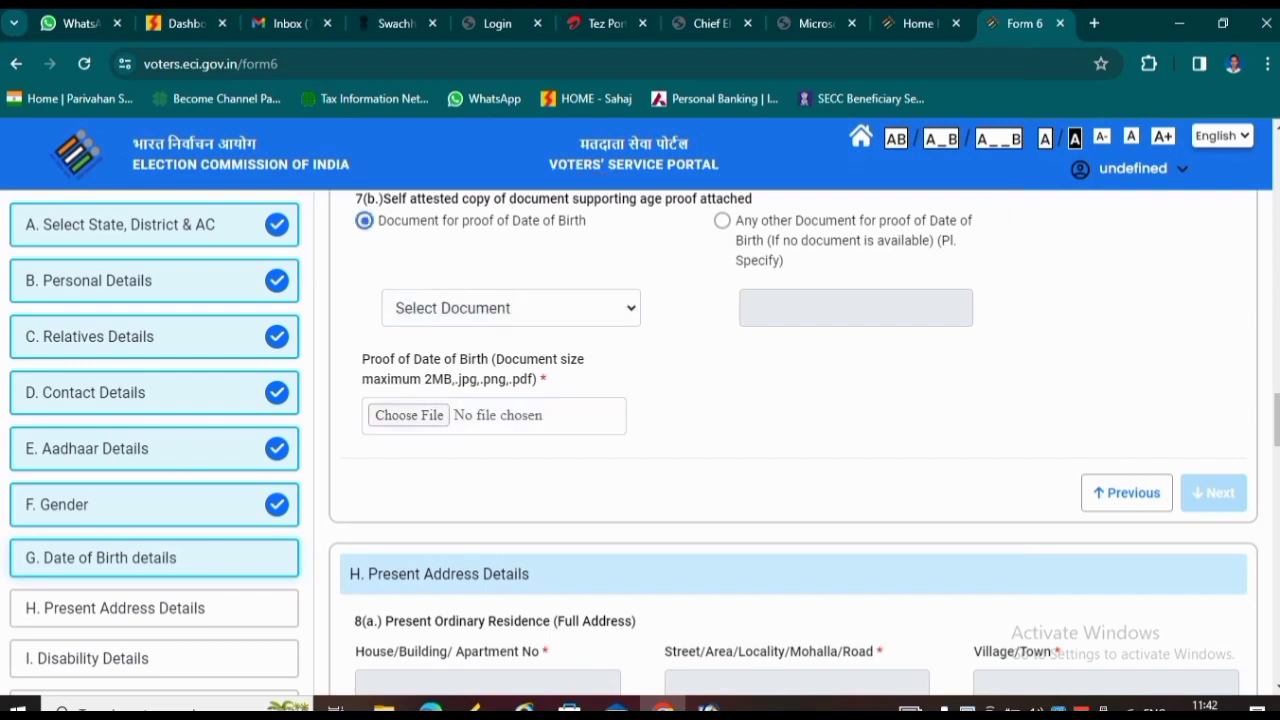
pyautogui.click(722, 221)
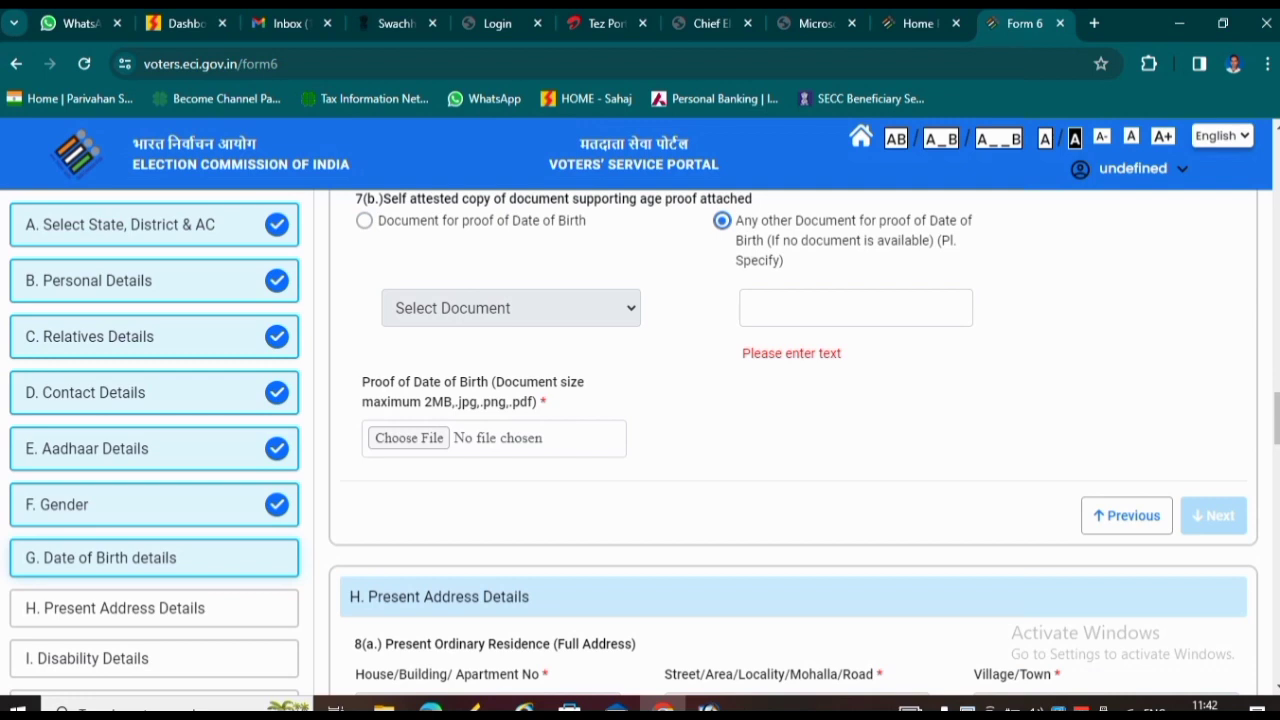
pyautogui.click(364, 221)
pyautogui.click(510, 308)
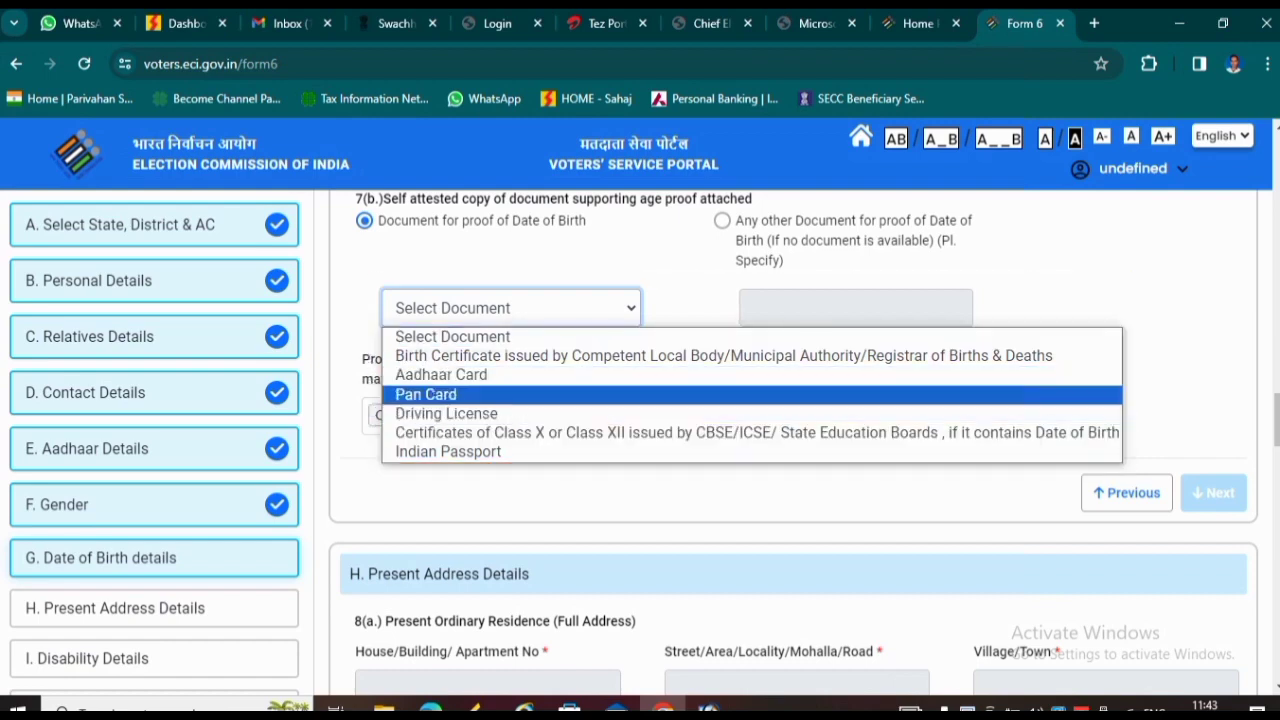
pyautogui.click(441, 375)
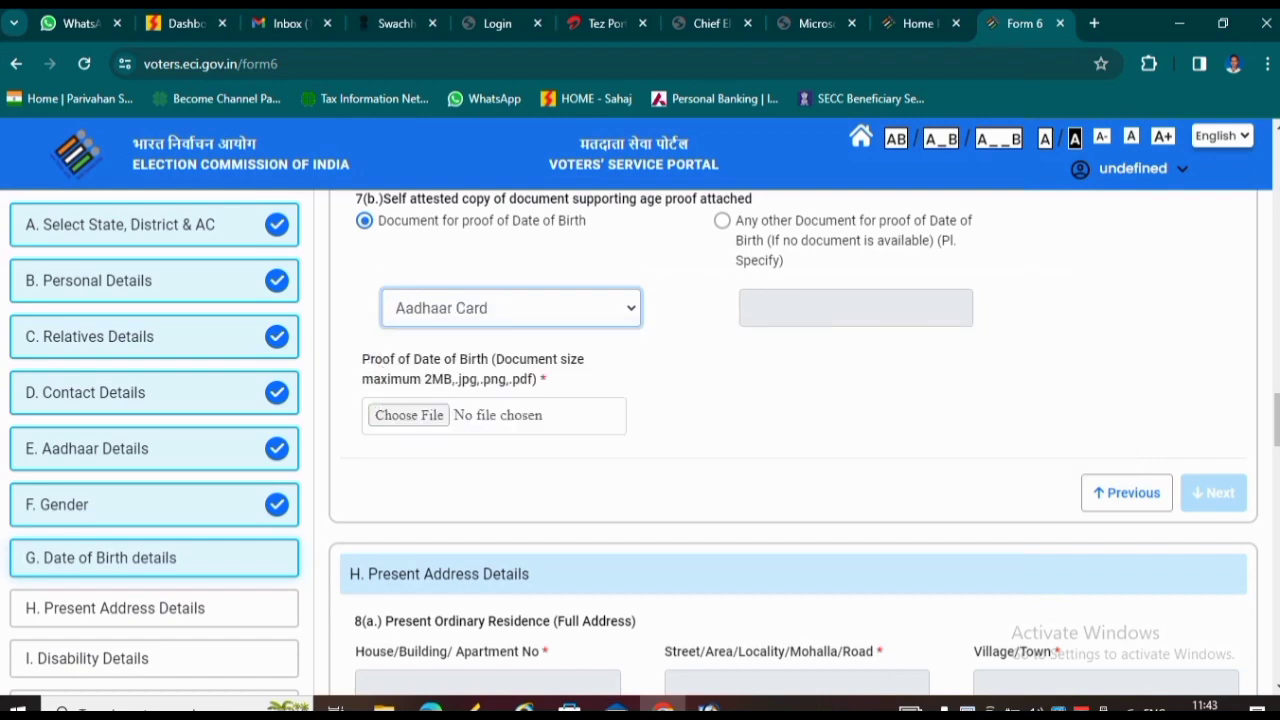
# Upload bank.jpg as the proof of date of birth and continue to section H.
pyautogui.click(409, 415)
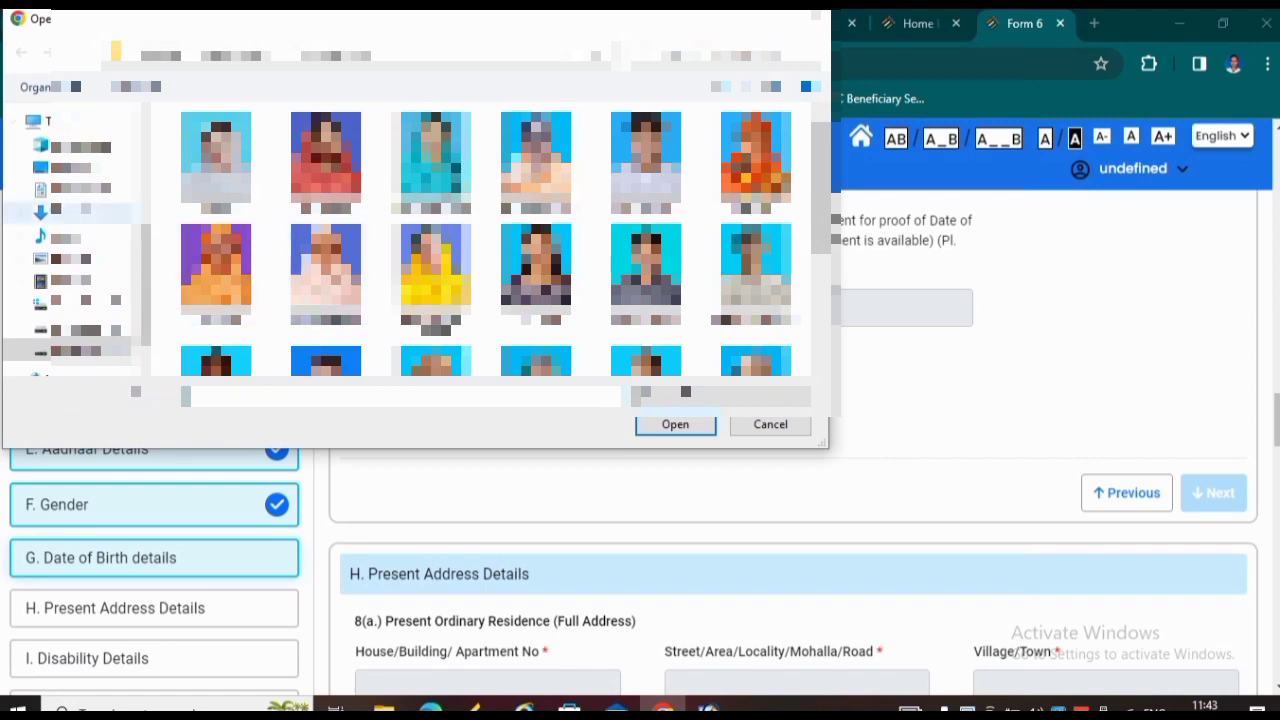
pyautogui.click(72, 168)
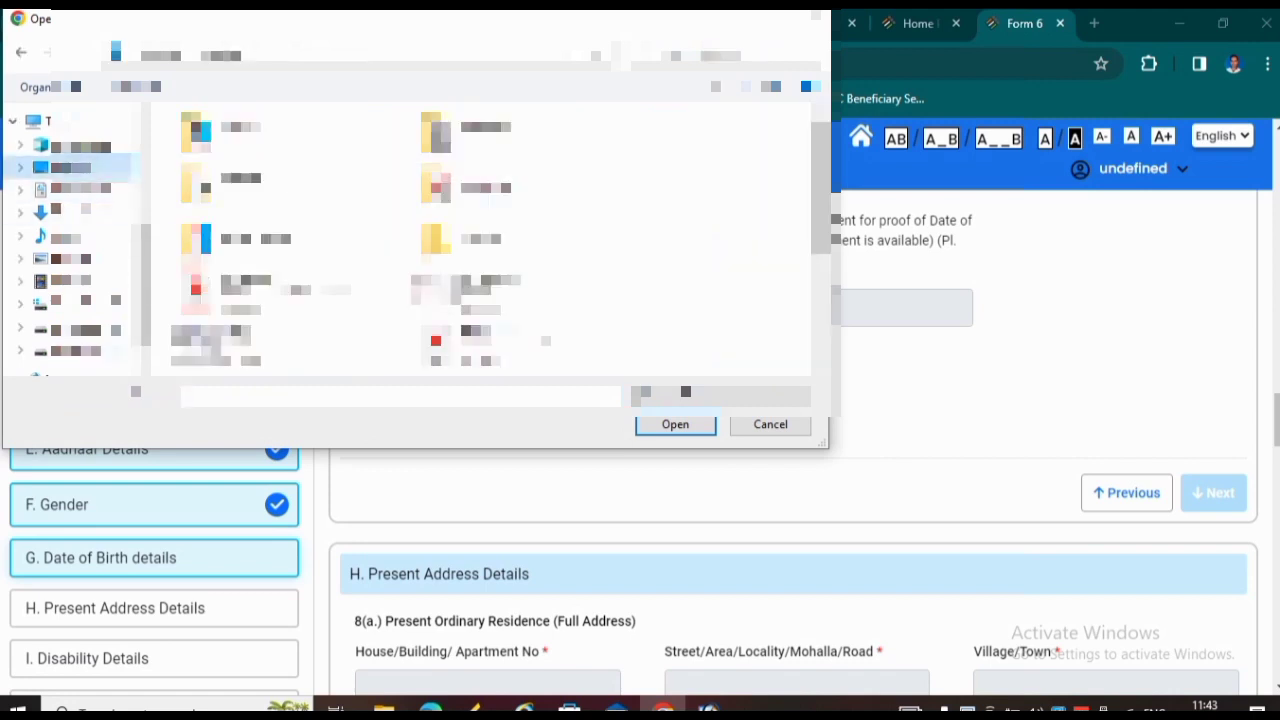
pyautogui.click(400, 396)
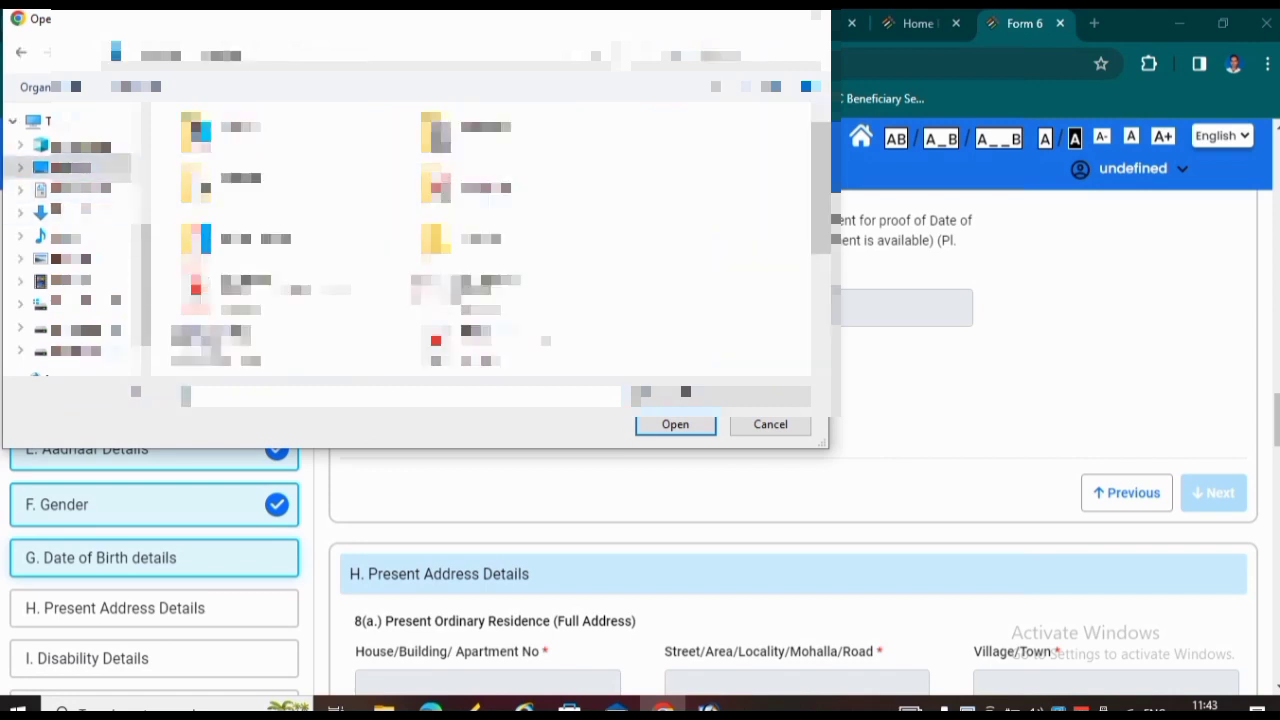
pyautogui.write('d')
pyautogui.press('Return')
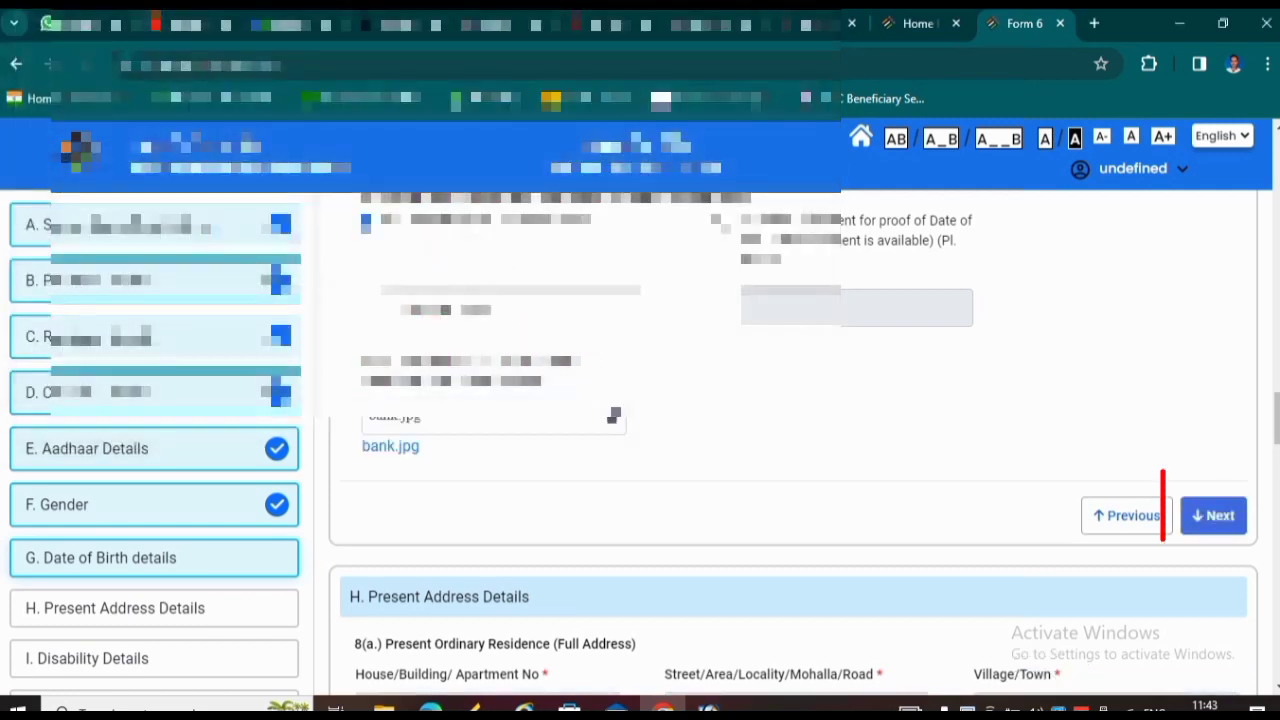
pyautogui.click(1213, 516)
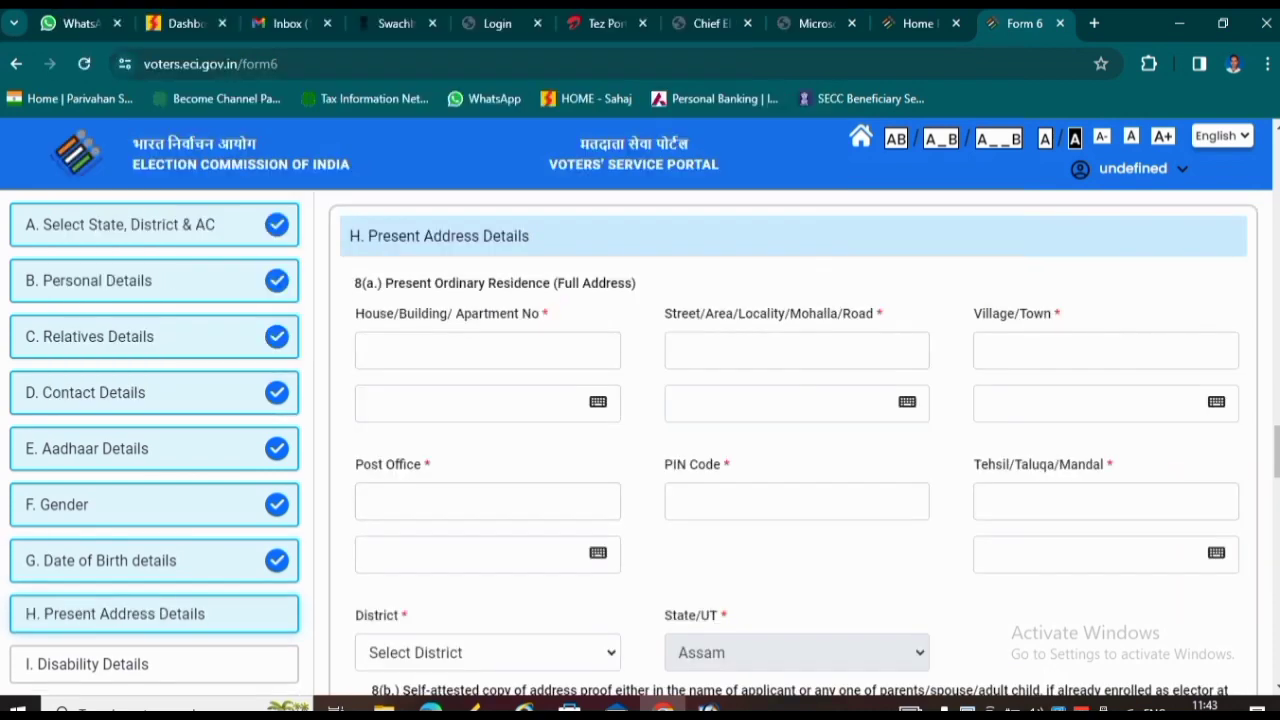
pyautogui.moveTo(349, 236); pyautogui.dragTo(529, 236)
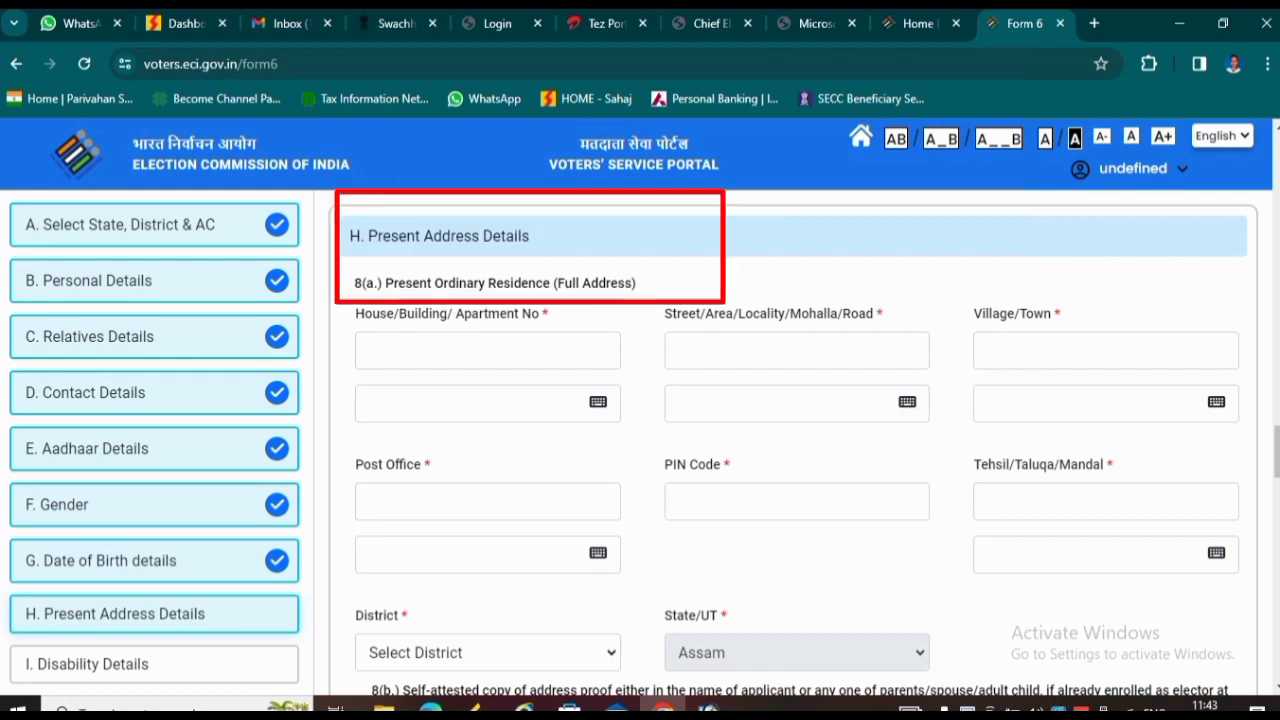
pyautogui.click(487, 351)
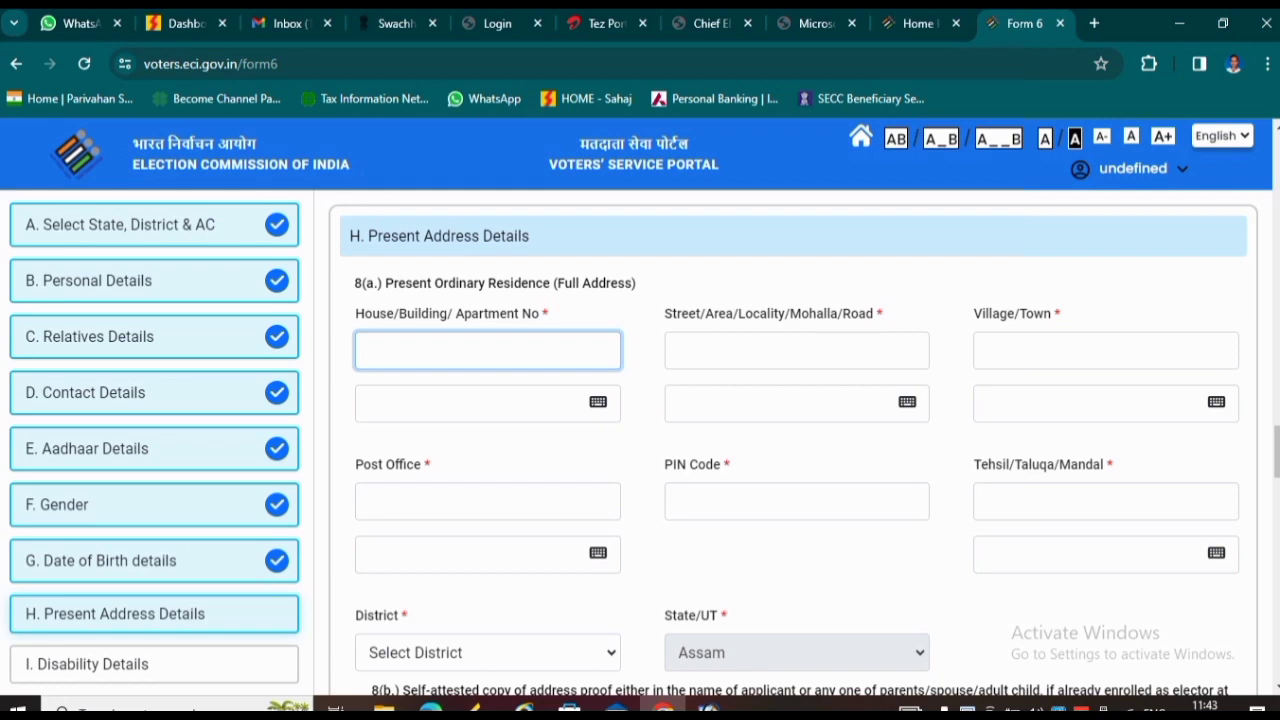
pyautogui.click(797, 351)
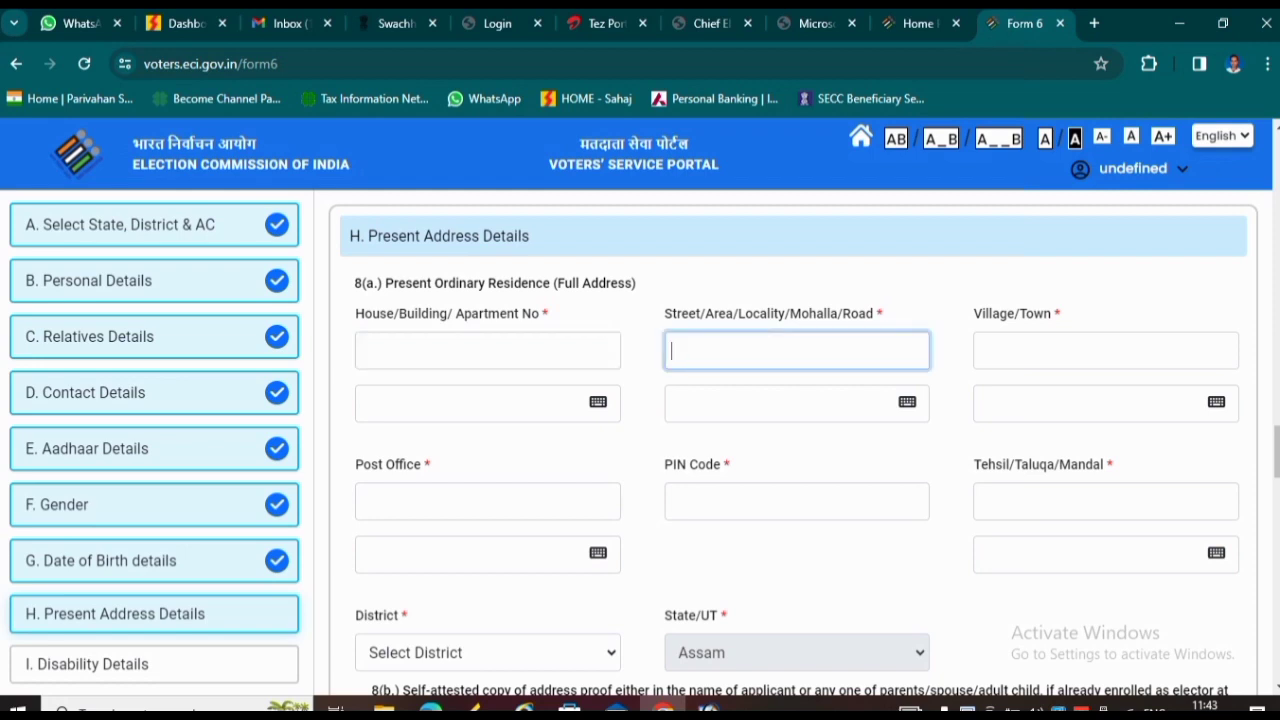
pyautogui.click(1106, 351)
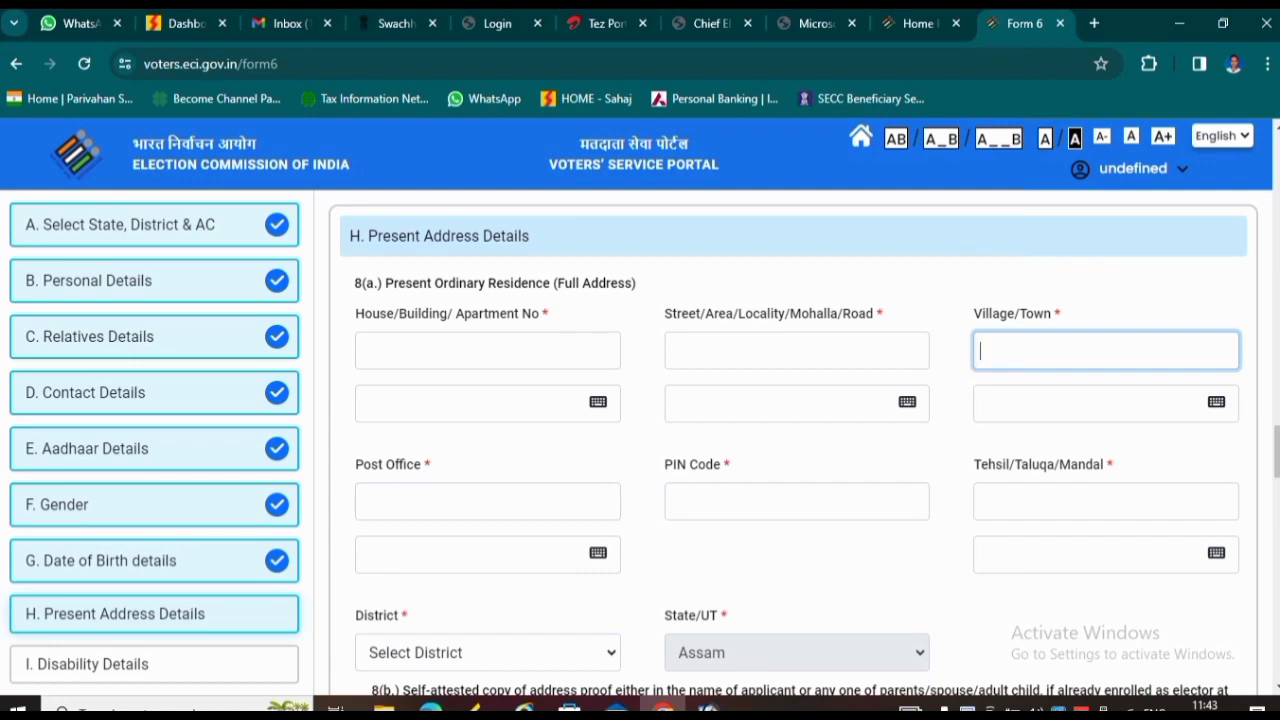
pyautogui.click(488, 351)
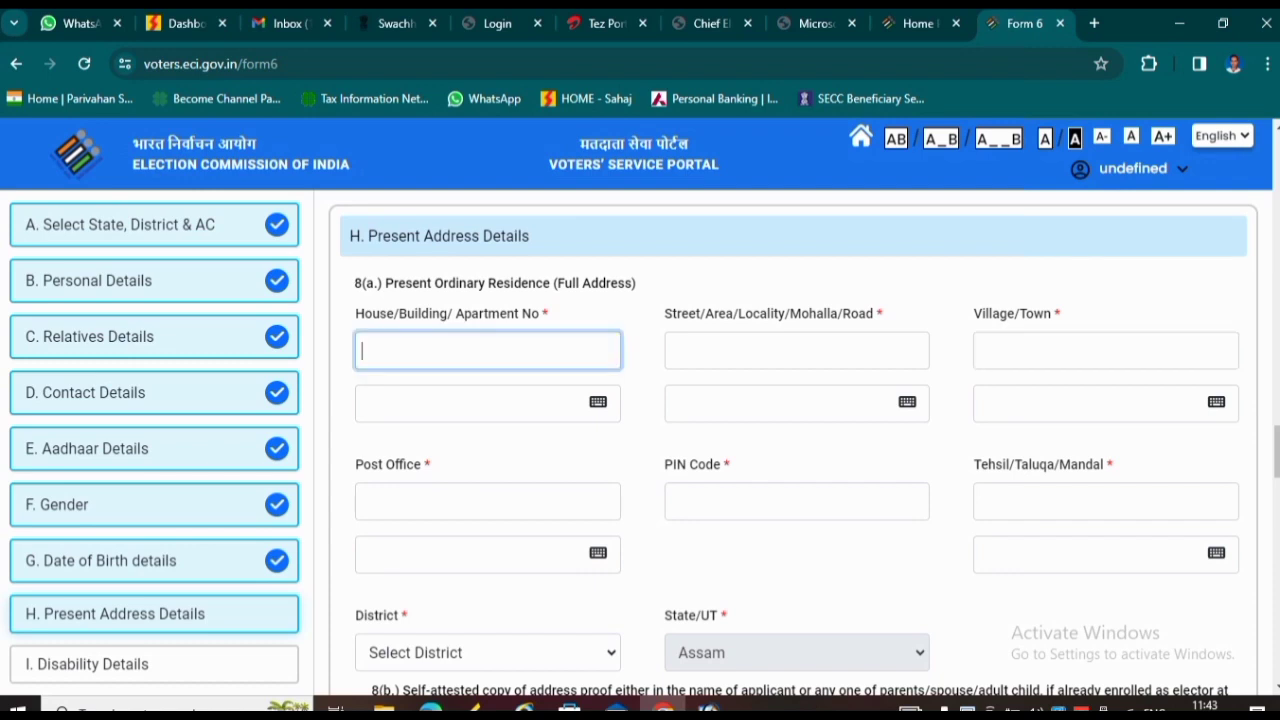
pyautogui.click(797, 351)
pyautogui.click(1106, 351)
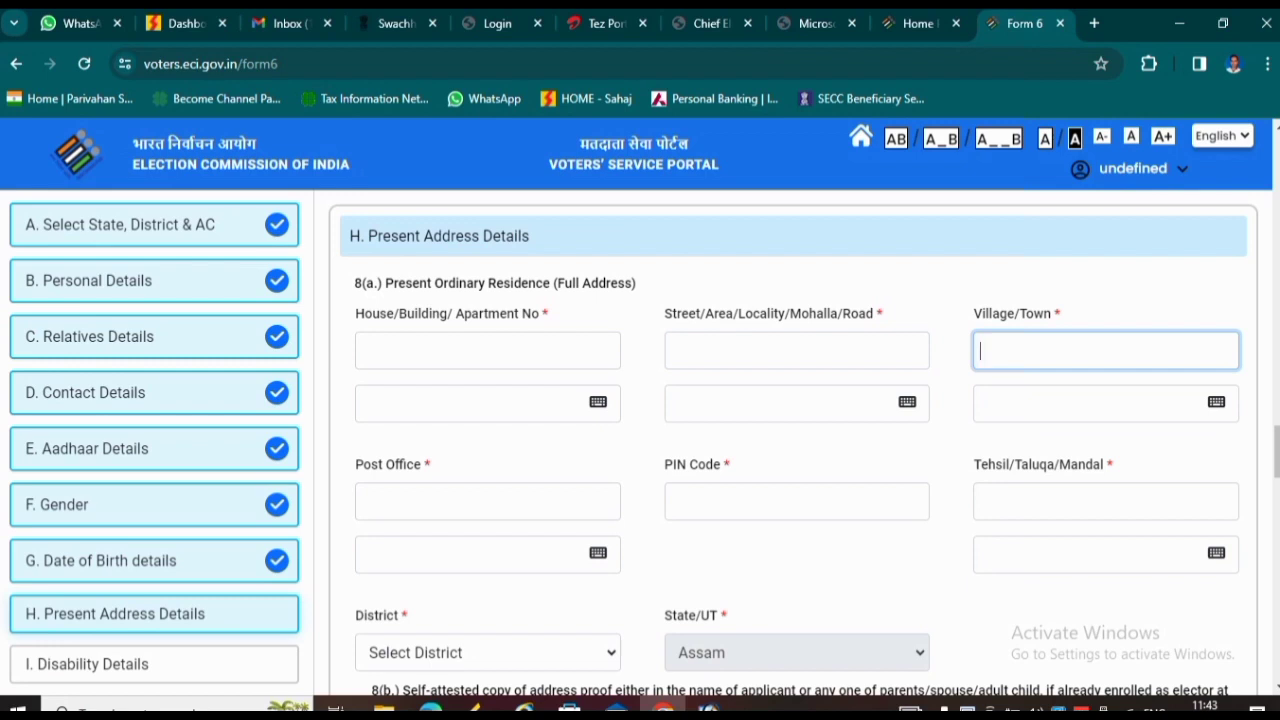
# Enter the applicant's house number and street or locality in section H, with their regional-language transliterations.
pyautogui.click(488, 351)
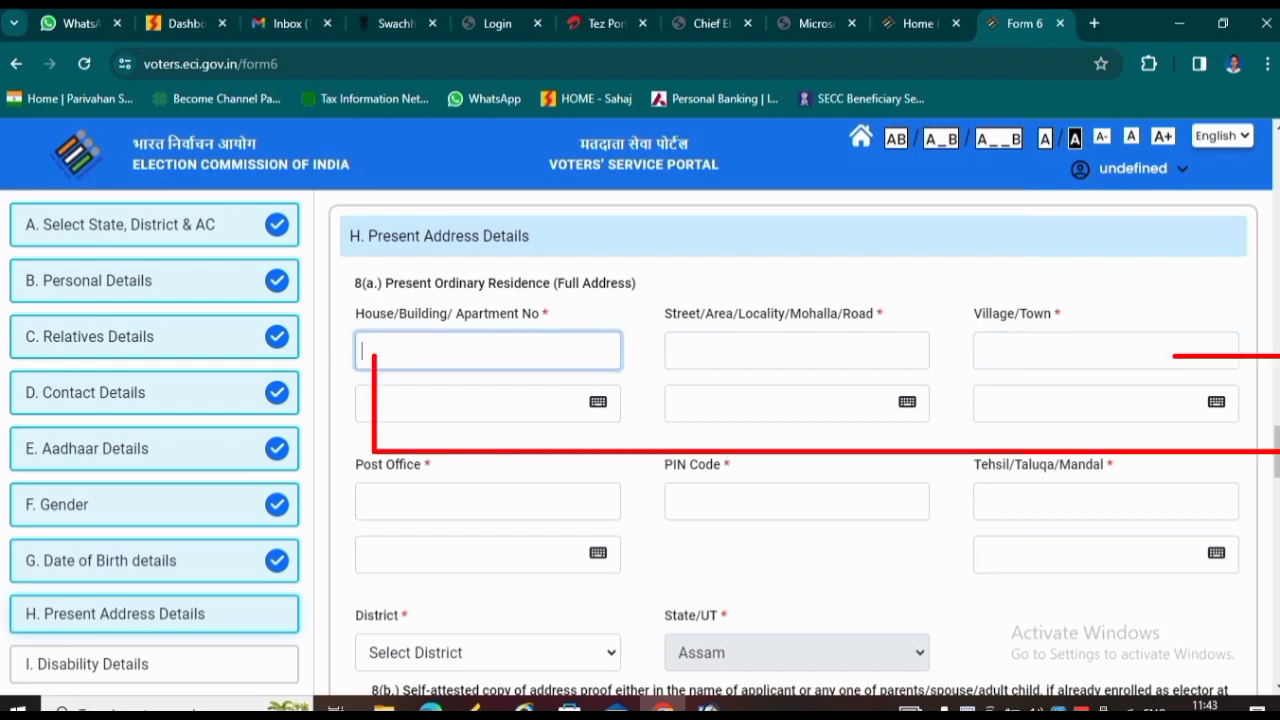
pyautogui.write('05')
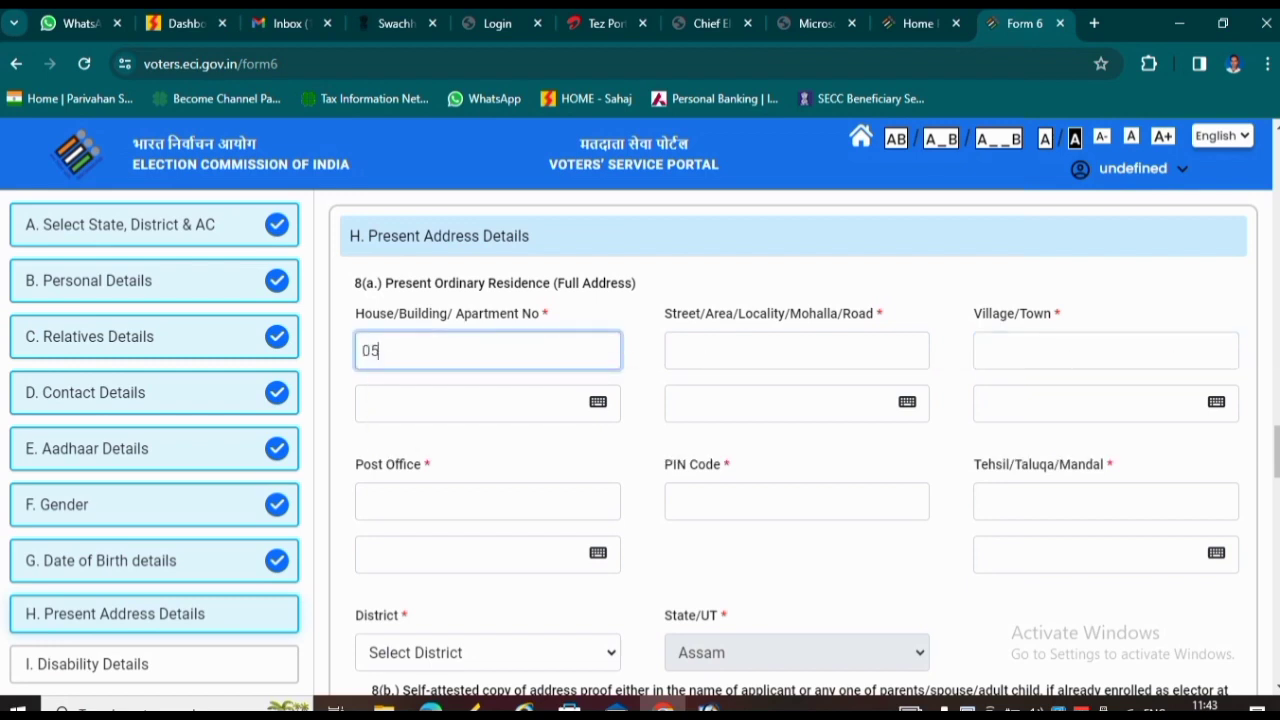
pyautogui.click(797, 351)
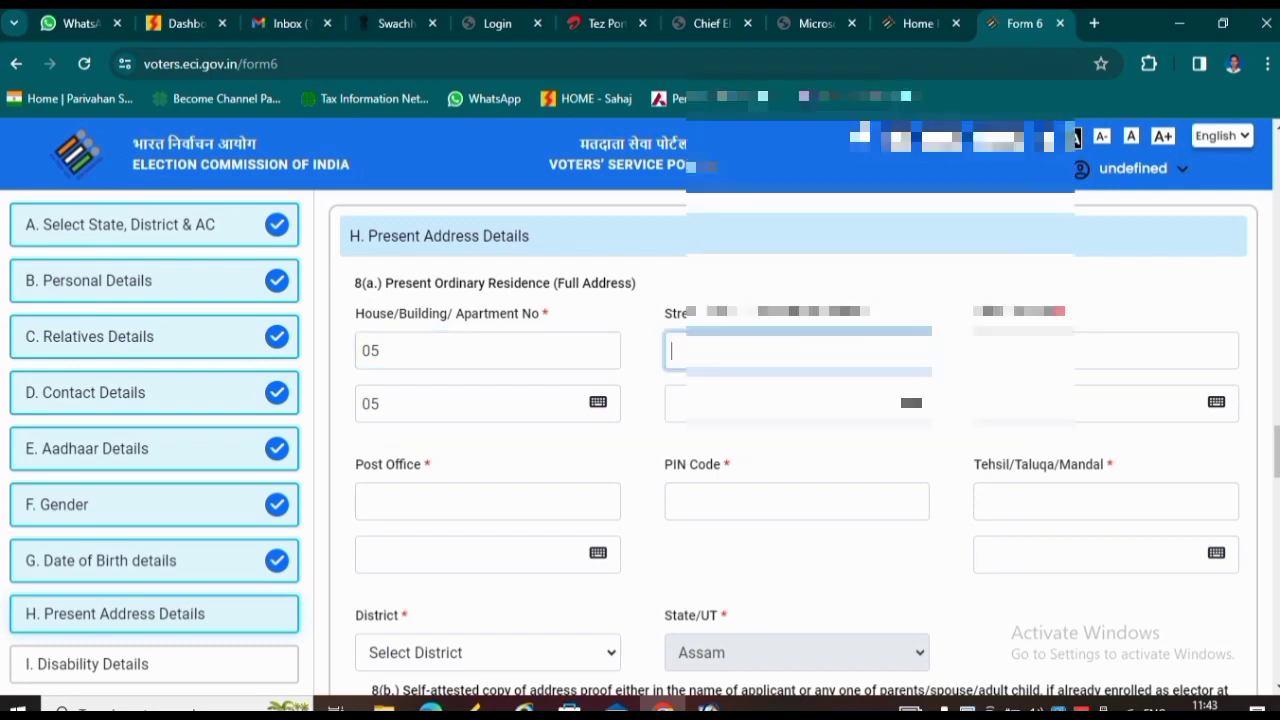
pyautogui.write('BA')
pyautogui.press('Tab')
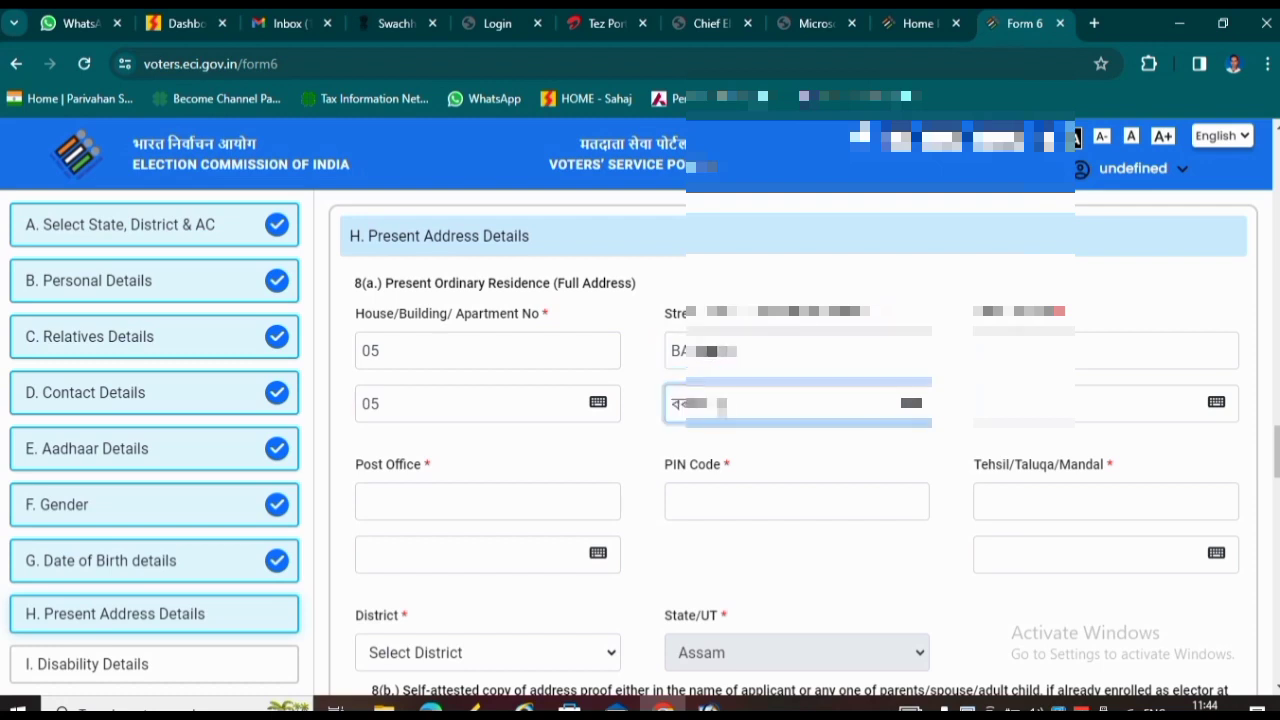
# Enter the applicant's town or village in section H, with its regional-language transliteration.
pyautogui.press('Tab')
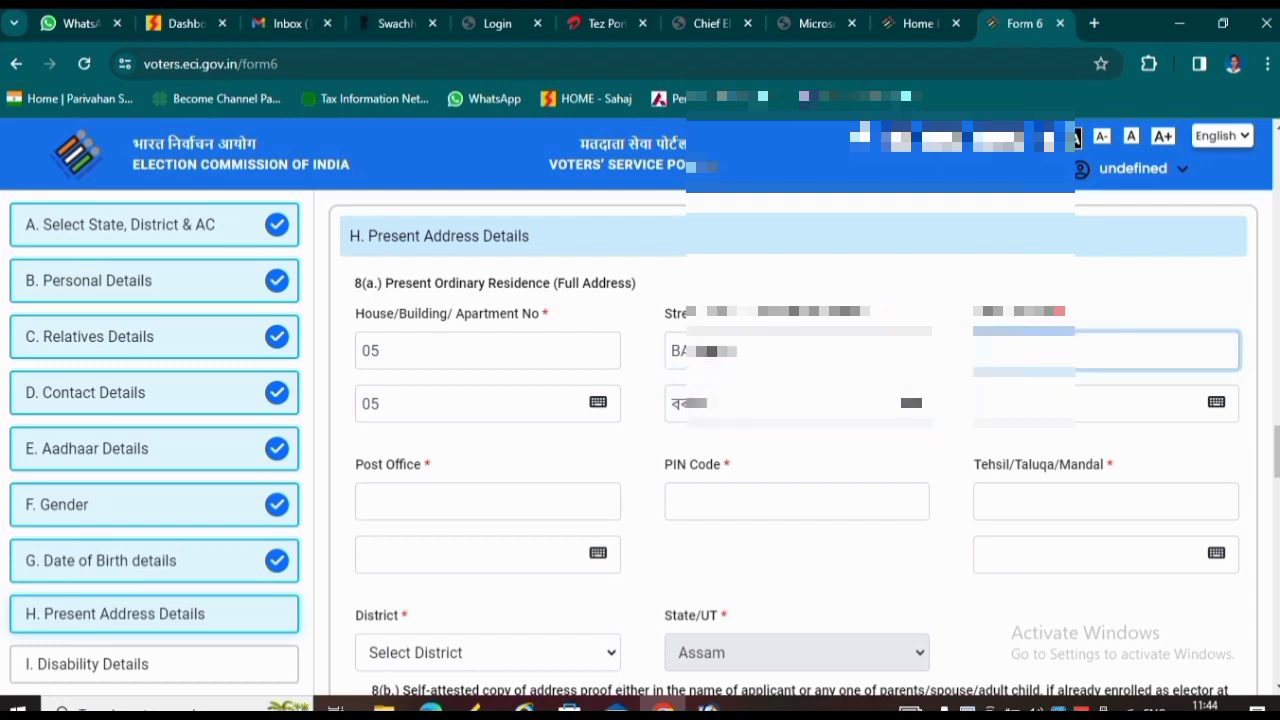
pyautogui.write('...')
pyautogui.press('Tab')
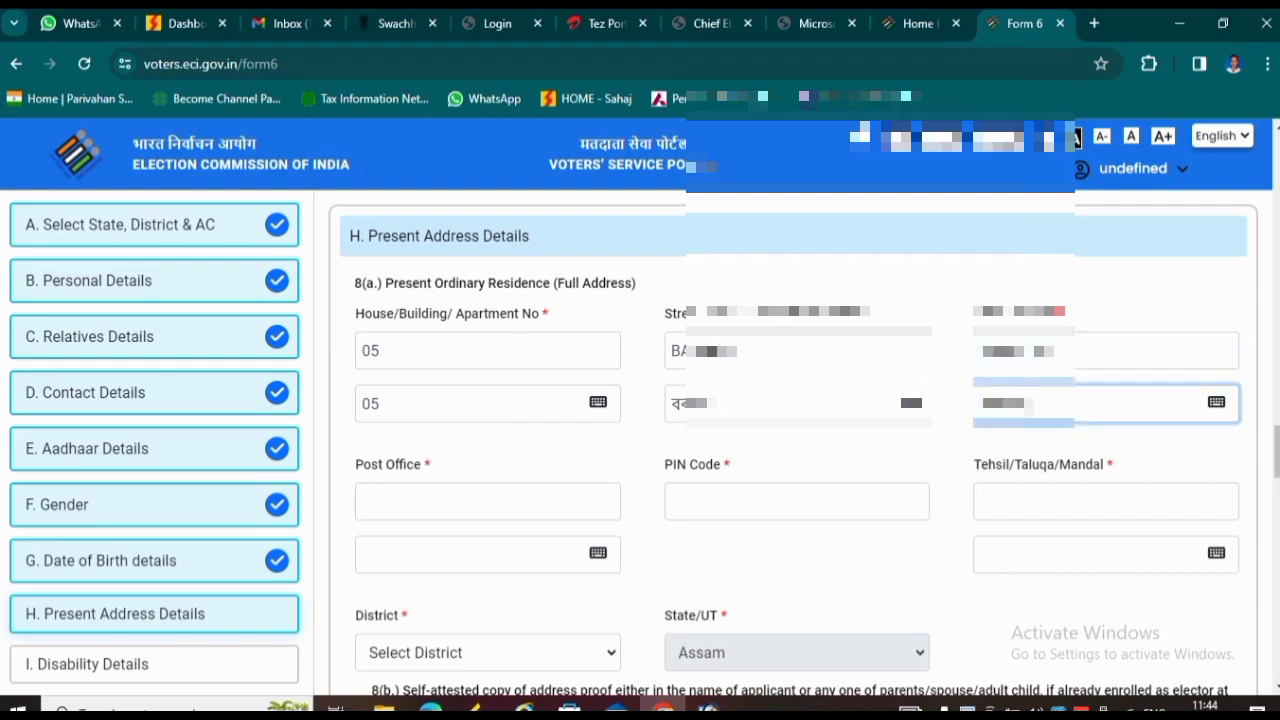
# Fill in the applicant's post office in section H, with its regional-language transliteration.
pyautogui.scroll(-2, 1076, 137)
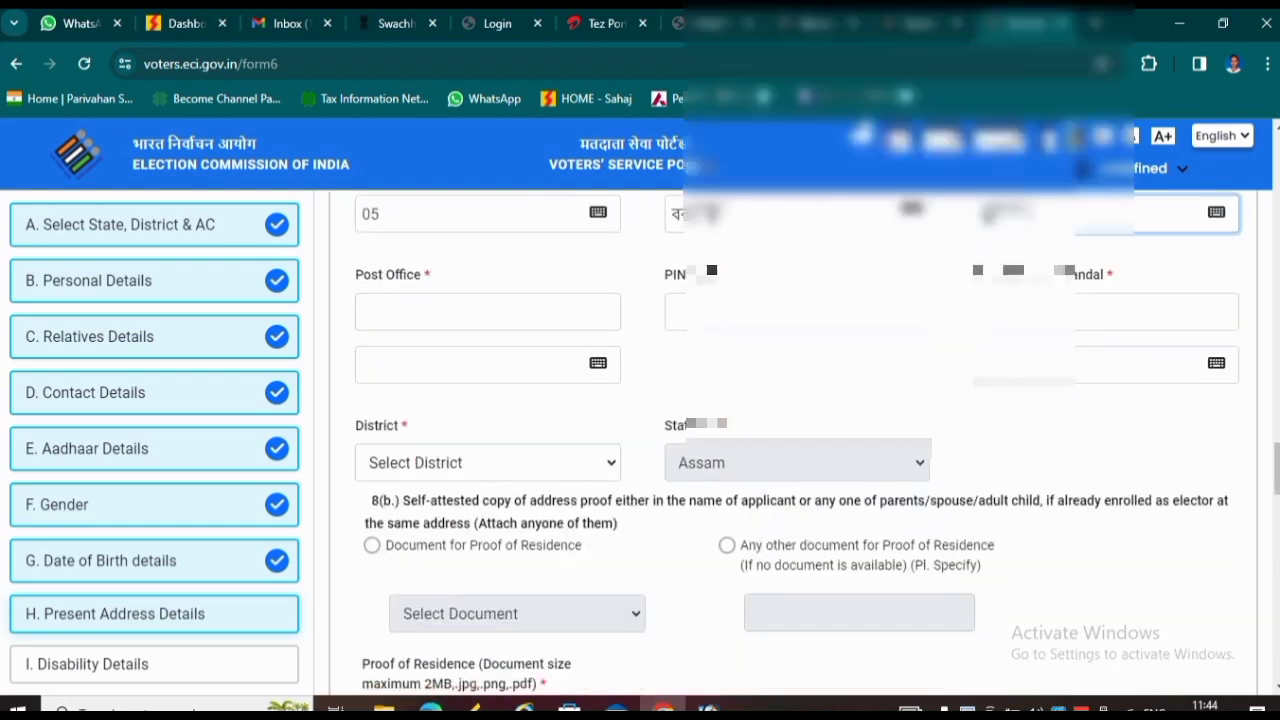
pyautogui.press('Tab')
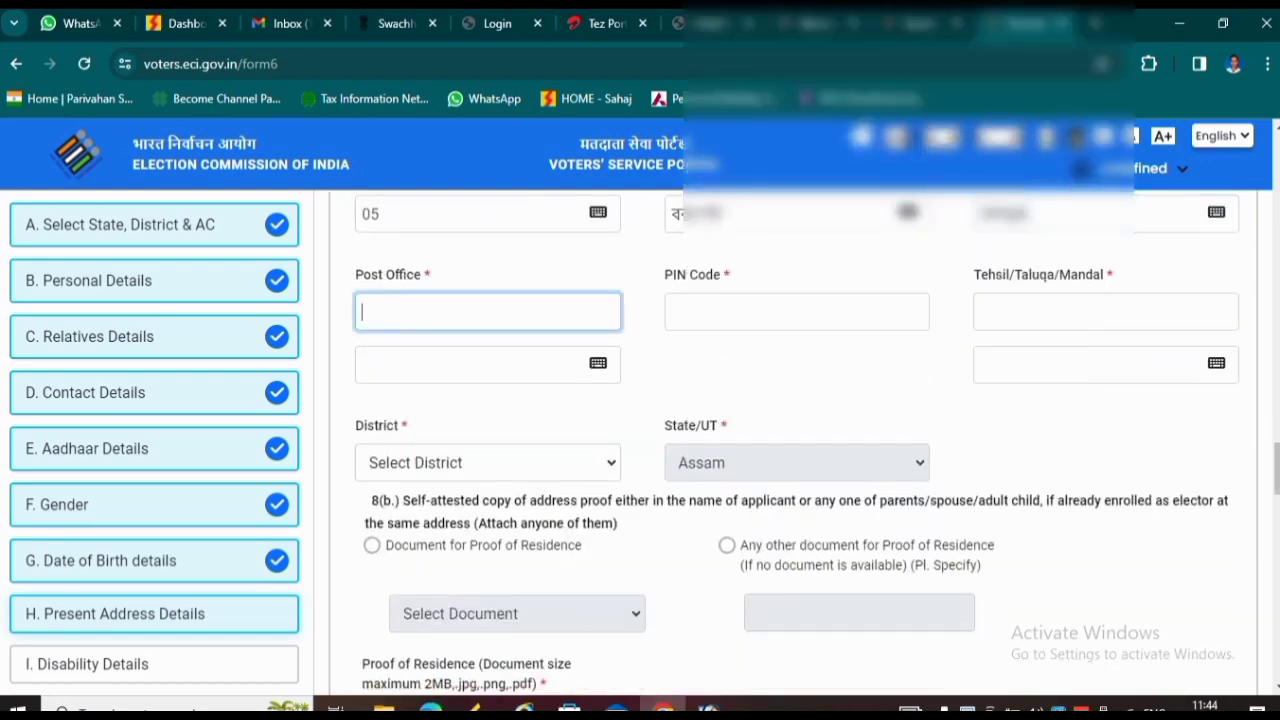
pyautogui.click(797, 312)
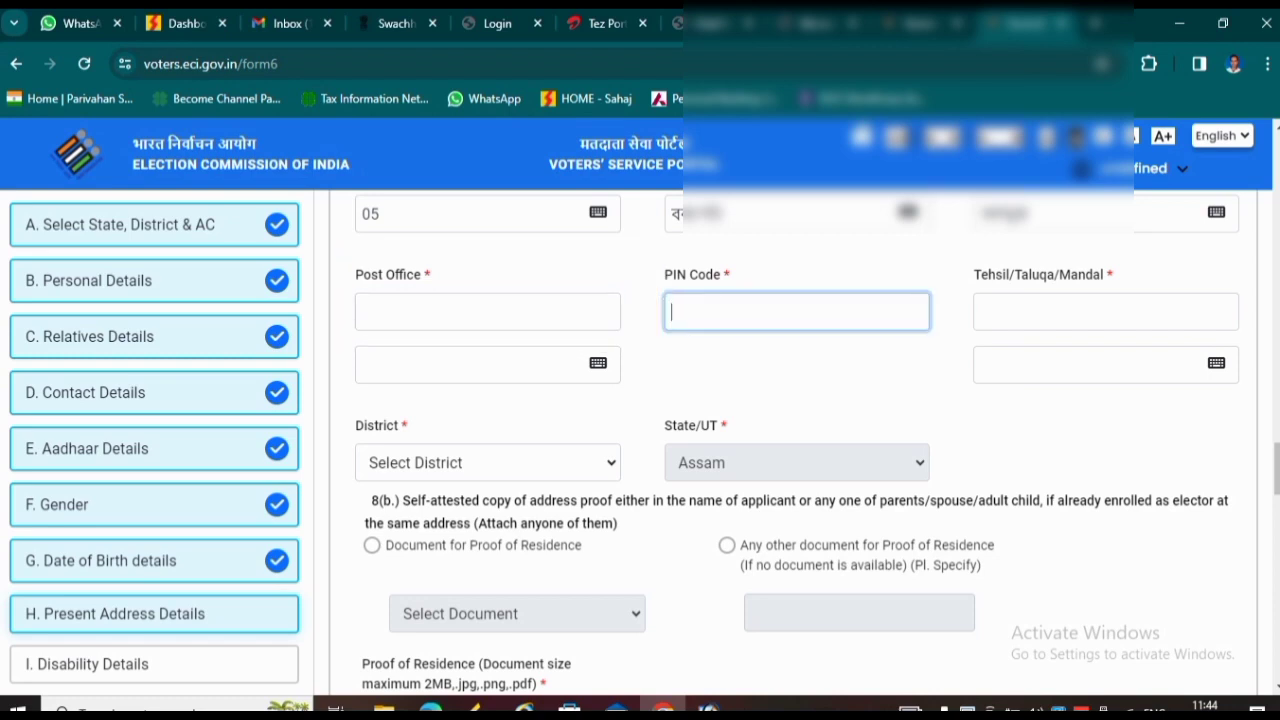
pyautogui.click(1106, 312)
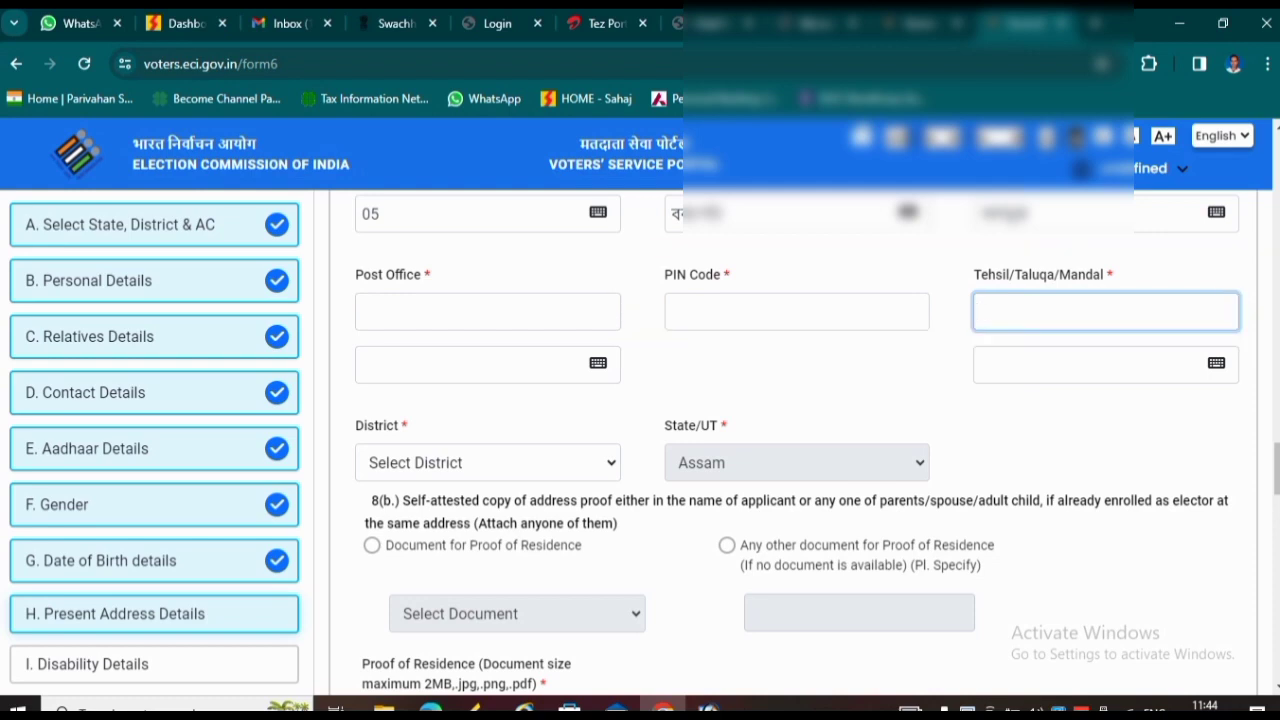
pyautogui.click(488, 312)
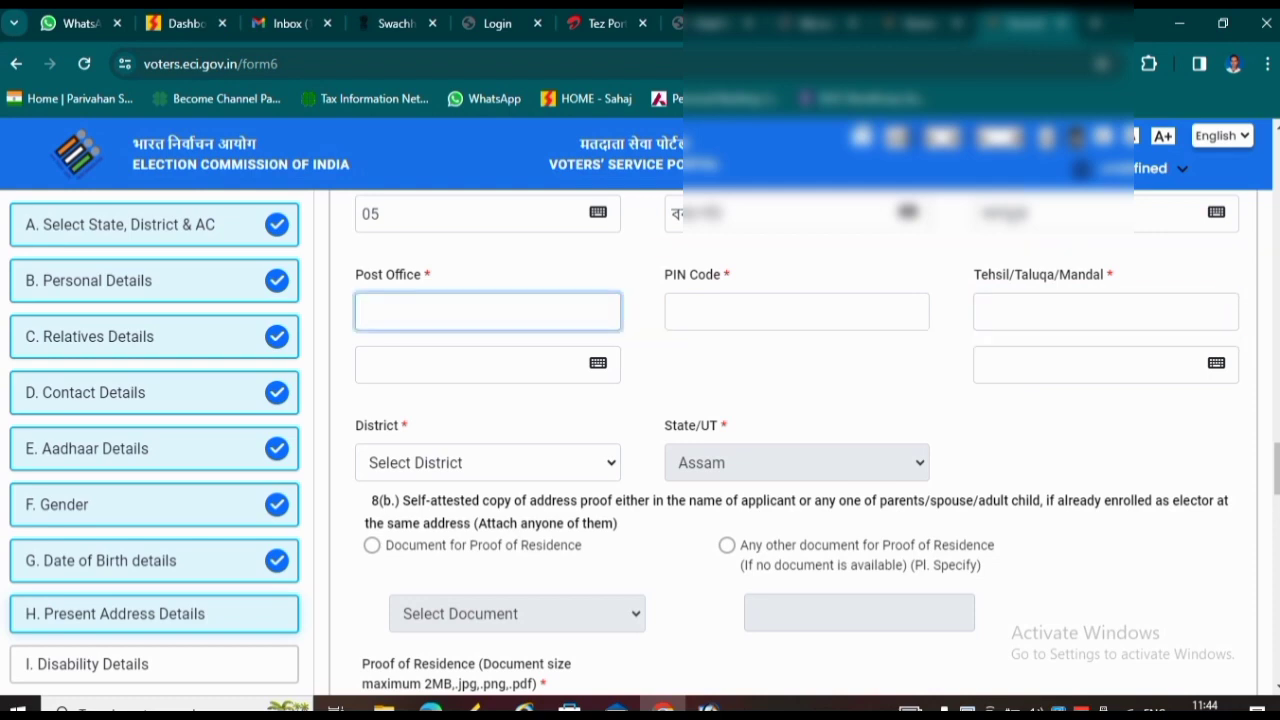
pyautogui.write('JAH')
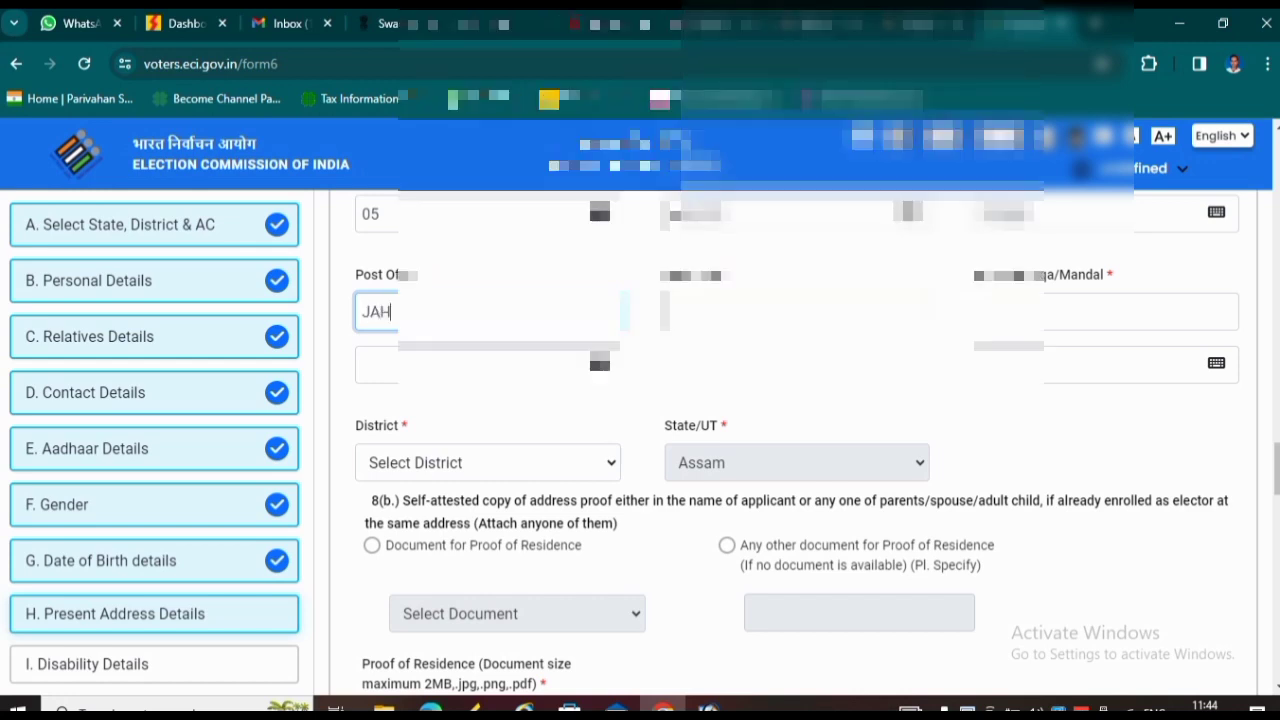
pyautogui.write('UM')
pyautogui.press('Tab')
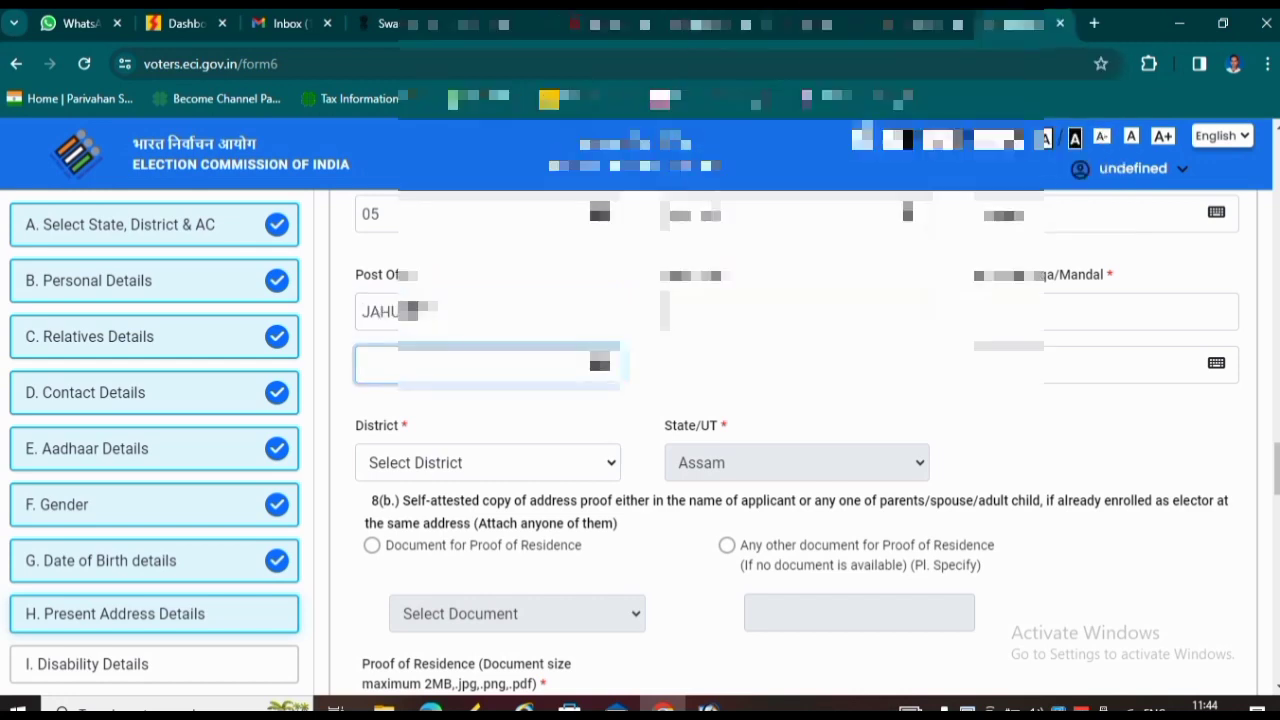
pyautogui.press('Tab')
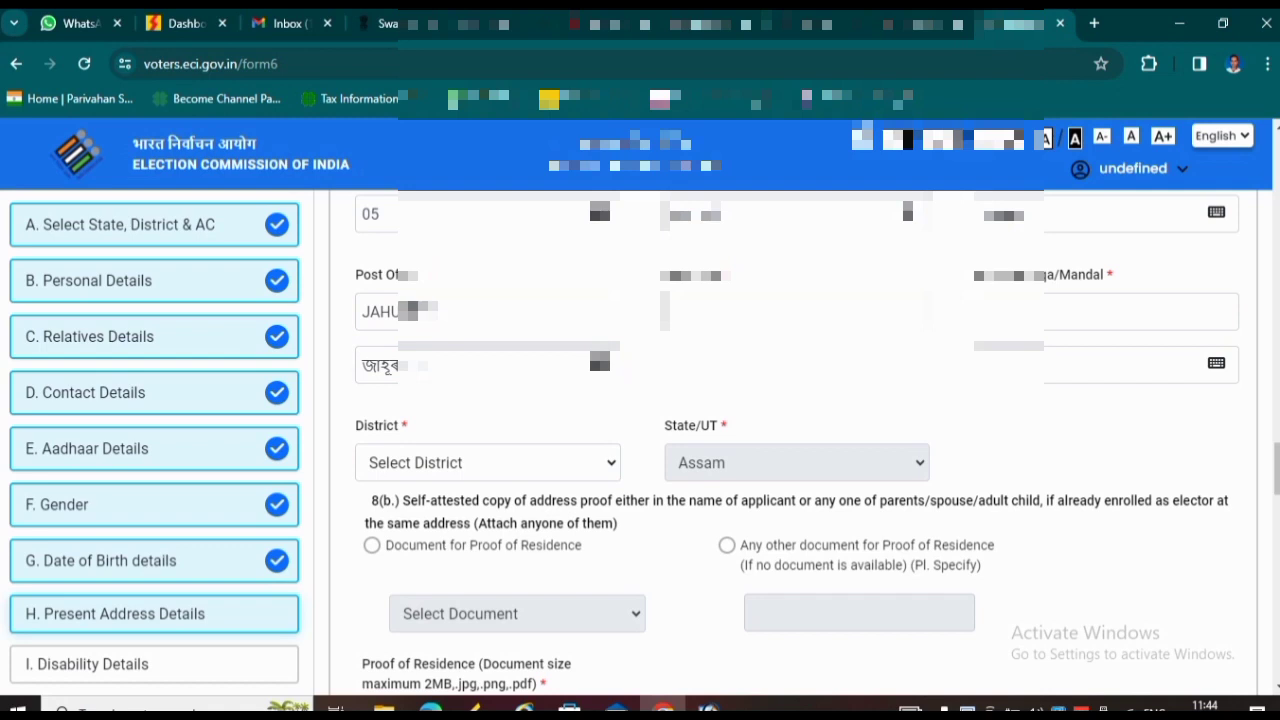
# Enter the postal PIN code and the tehsil of the present address, with the tehsil's regional-language transliteration.
pyautogui.press('Tab')
pyautogui.write('78')
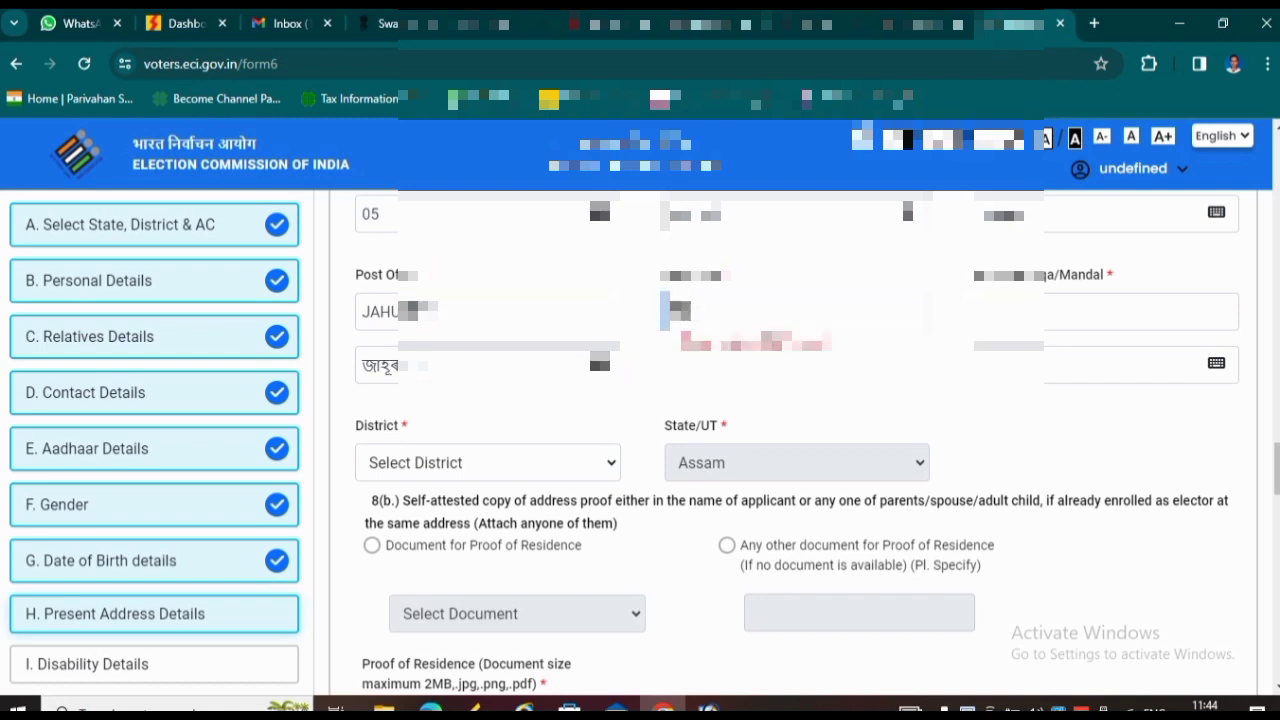
pyautogui.press('Tab')
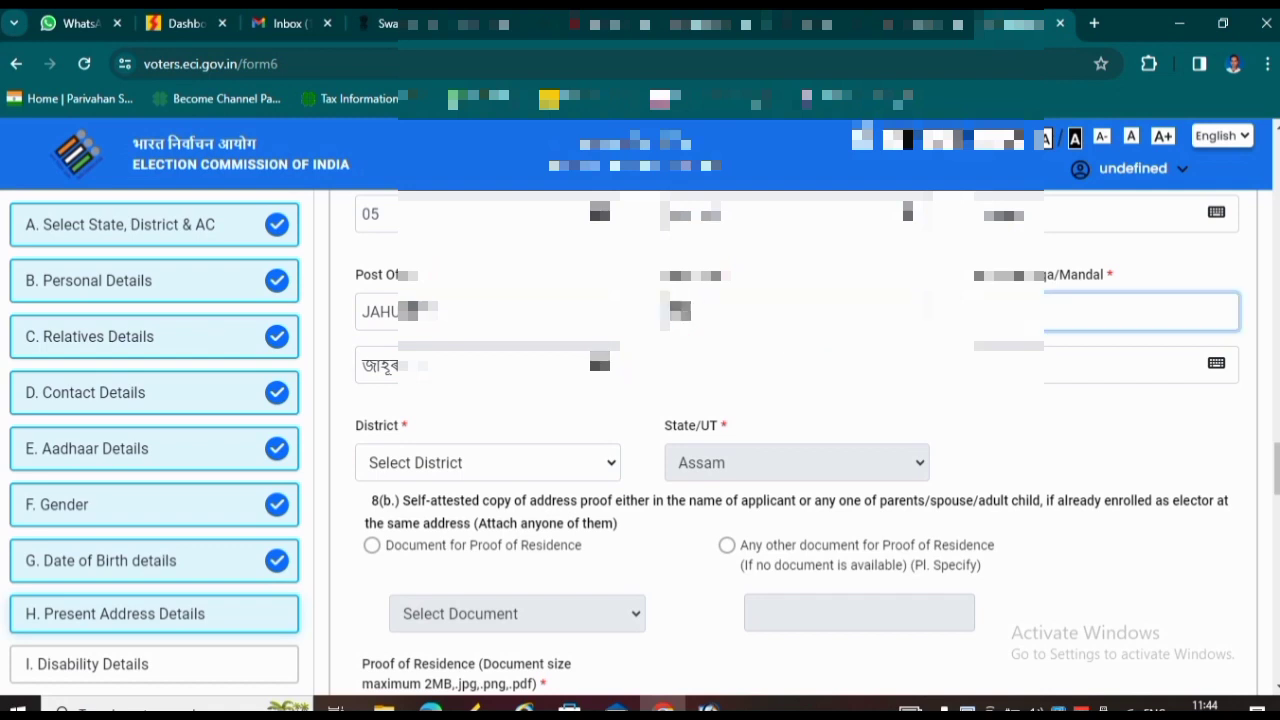
pyautogui.write('CHENGA')
pyautogui.press('Tab')
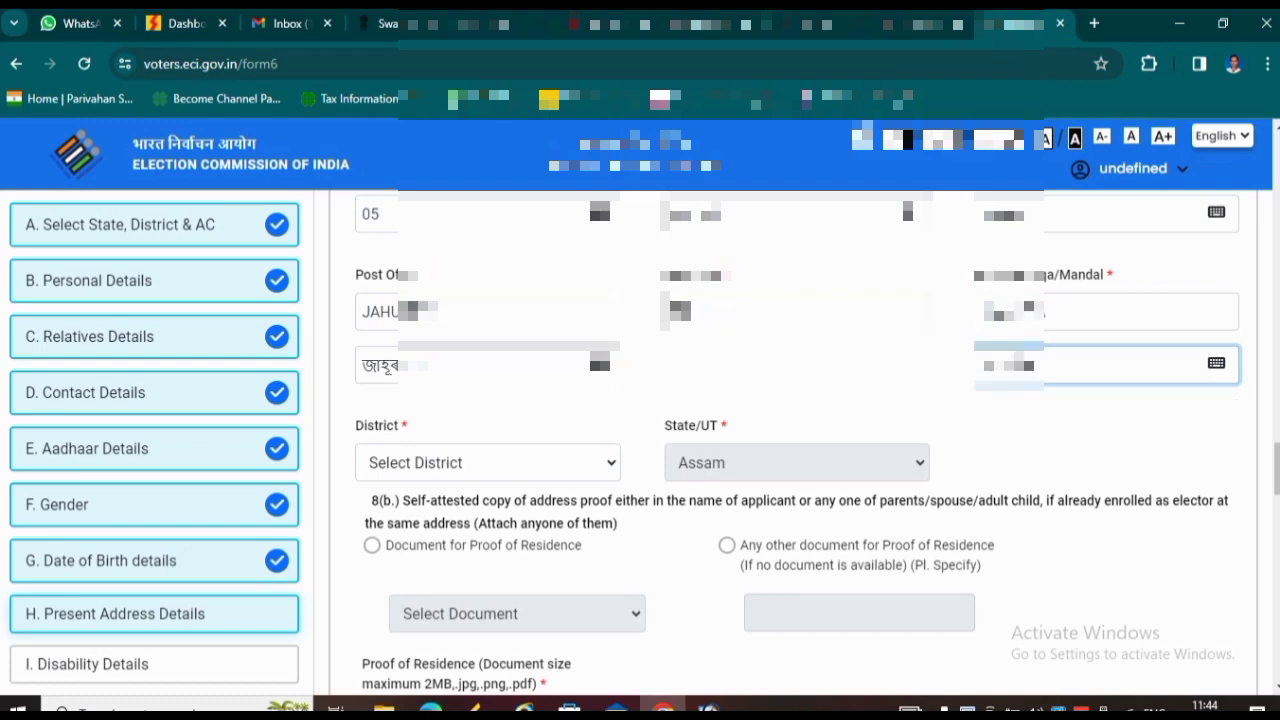
# Select the applicant's district for the present address in 8(a).
pyautogui.scroll(-2, 790, 440)
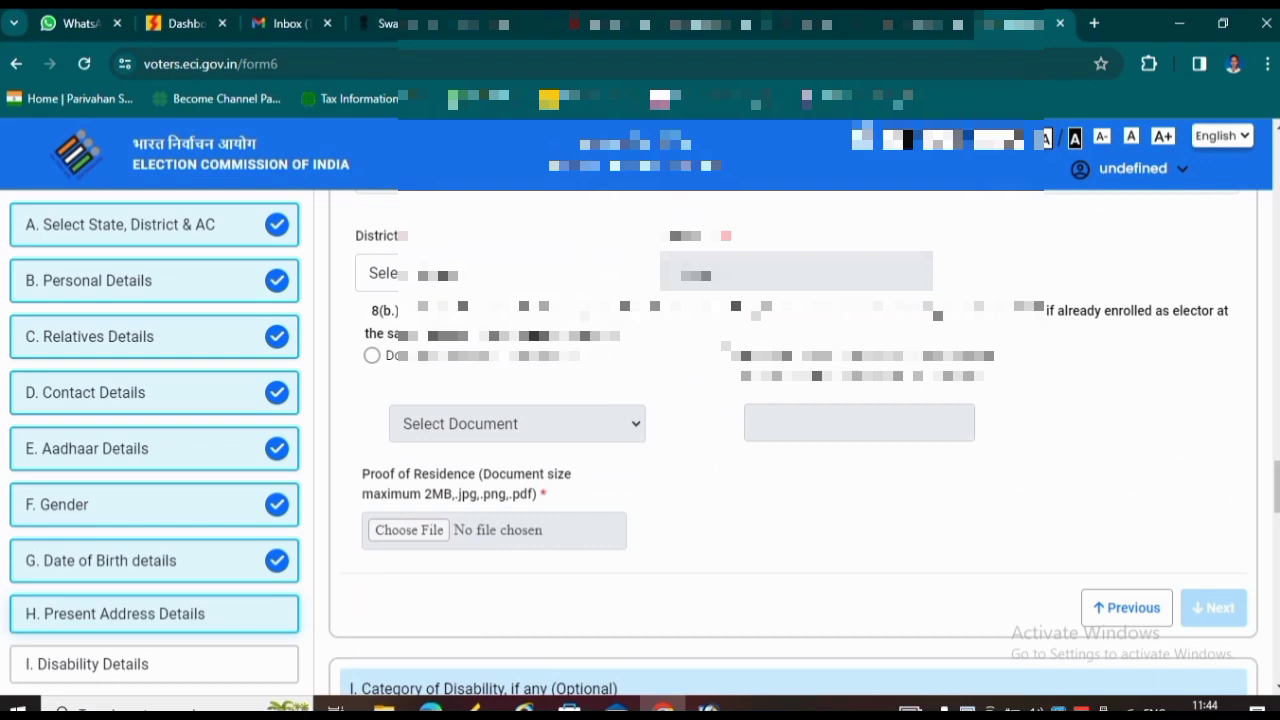
pyautogui.doubleClick(400, 236)
pyautogui.click(500, 273)
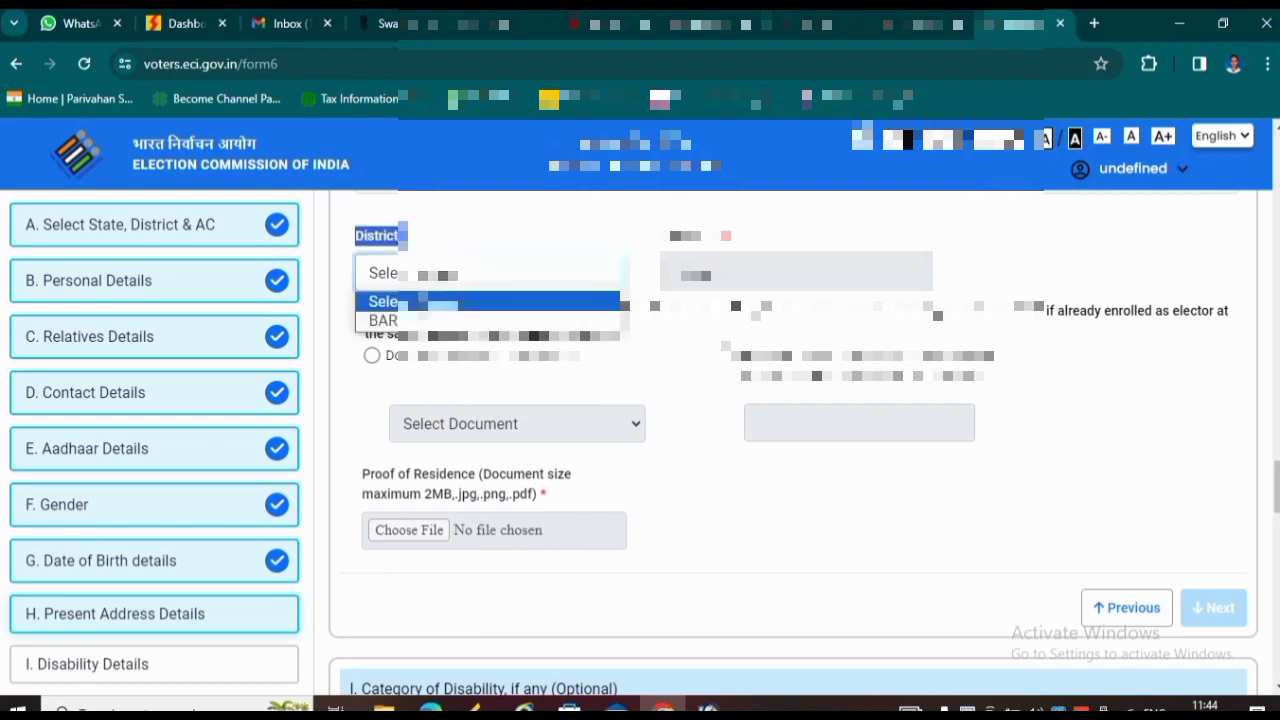
pyautogui.click(480, 320)
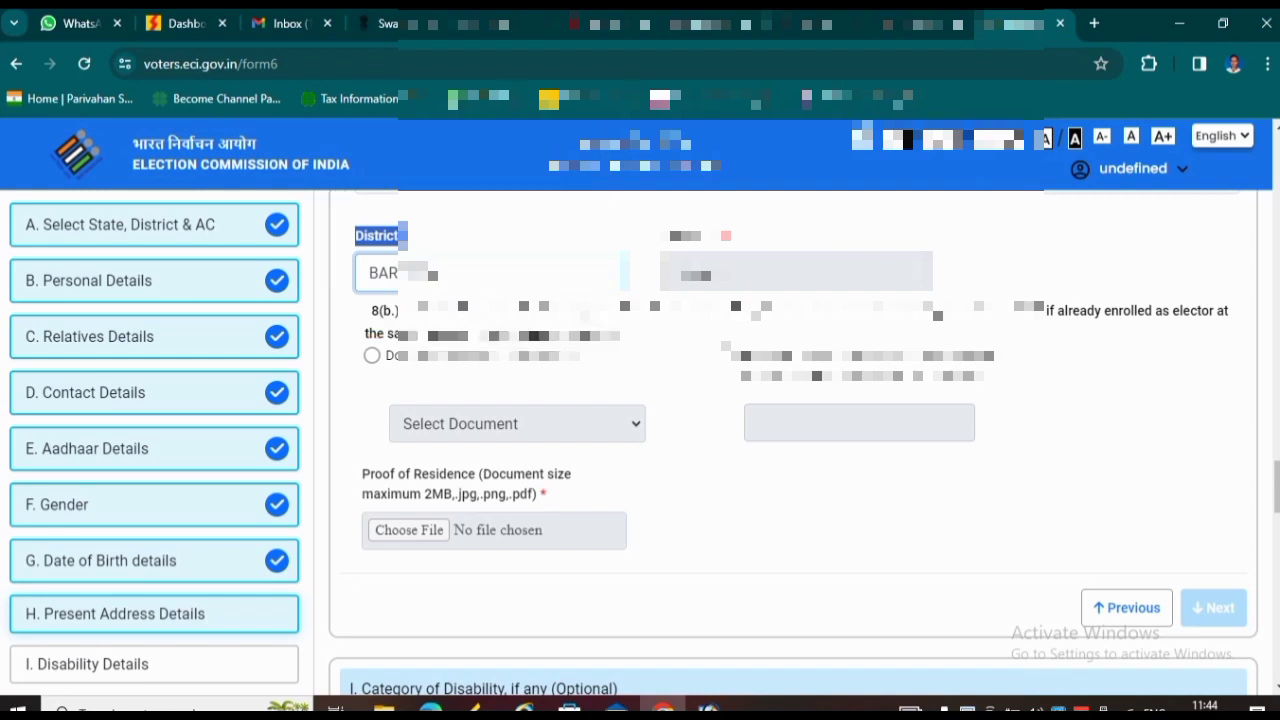
pyautogui.click(640, 238)
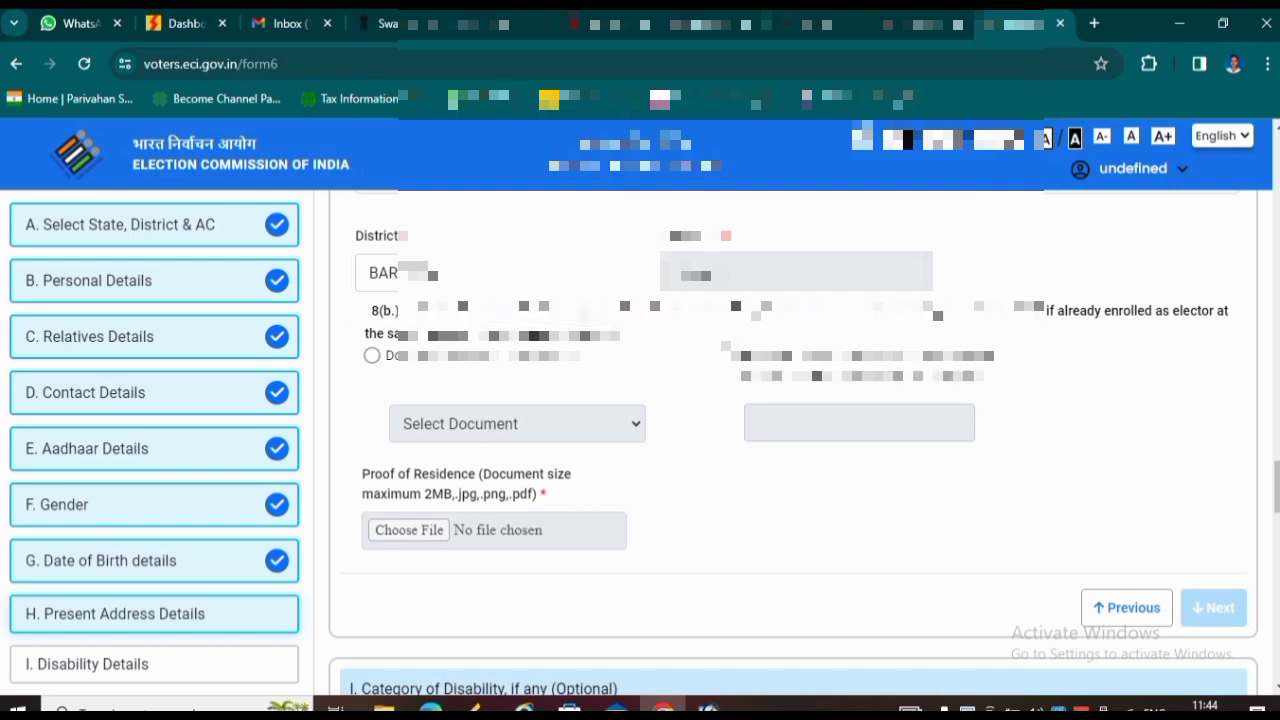
# Choose a document for proof of residence in 8(b) and select Aadhaar Card as the document.
pyautogui.click(372, 356)
pyautogui.click(517, 424)
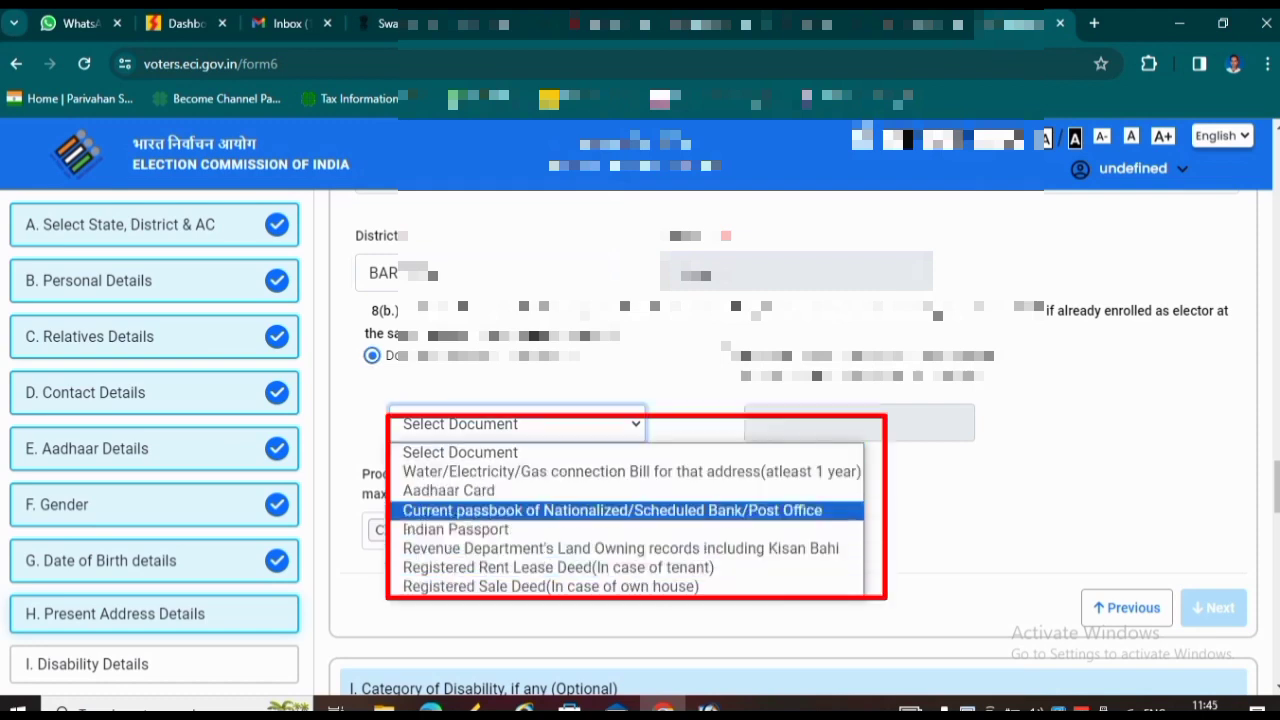
pyautogui.click(449, 491)
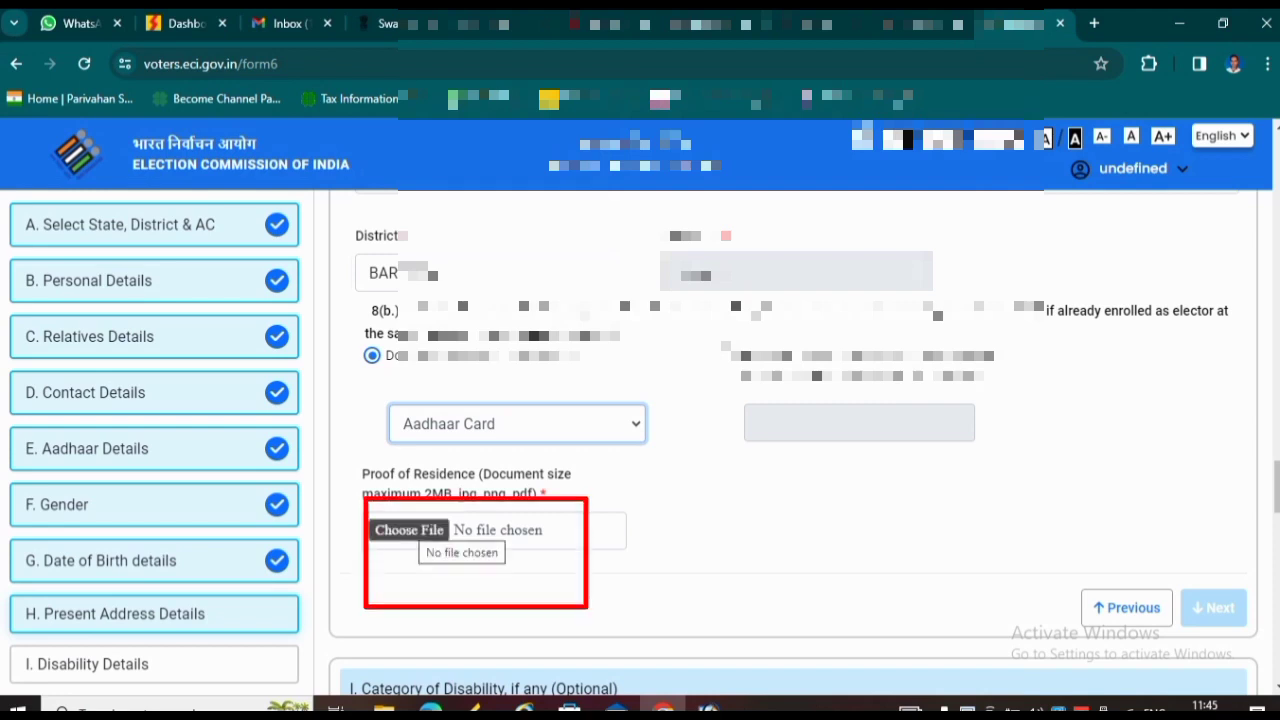
# Upload the proof of residence image from the Desktop and continue to section I.
pyautogui.click(416, 530)
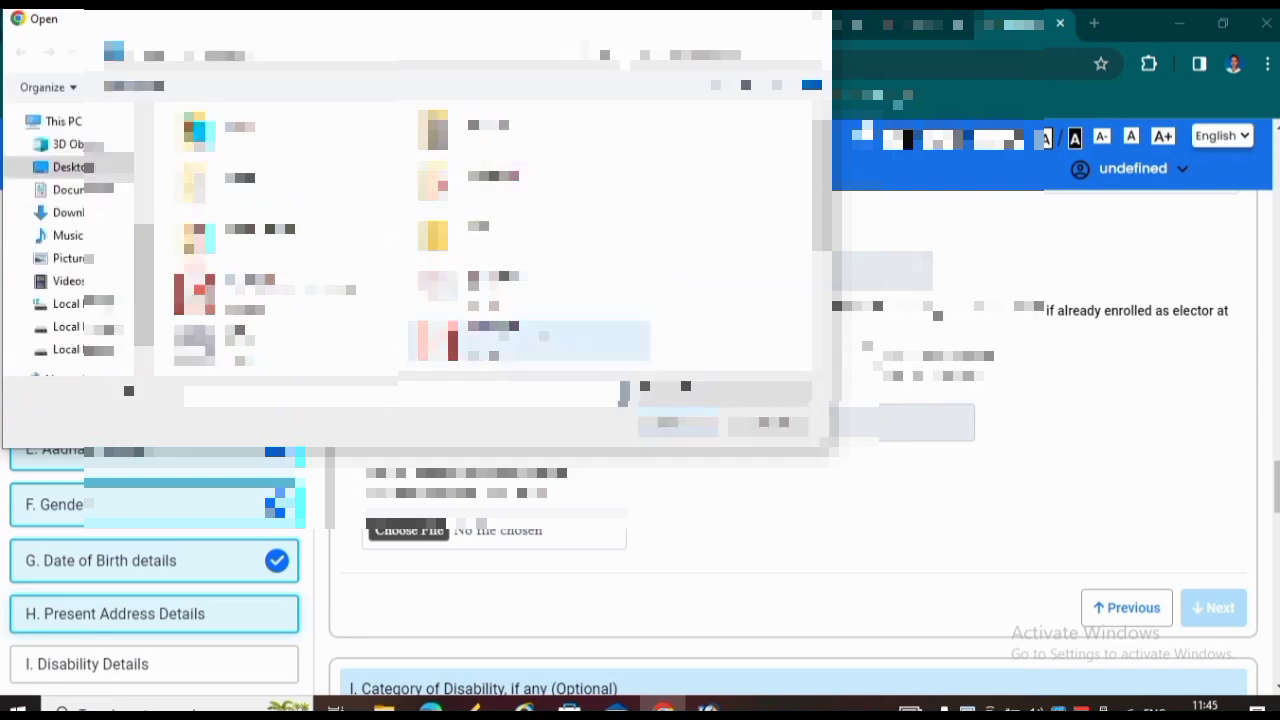
pyautogui.click(540, 338)
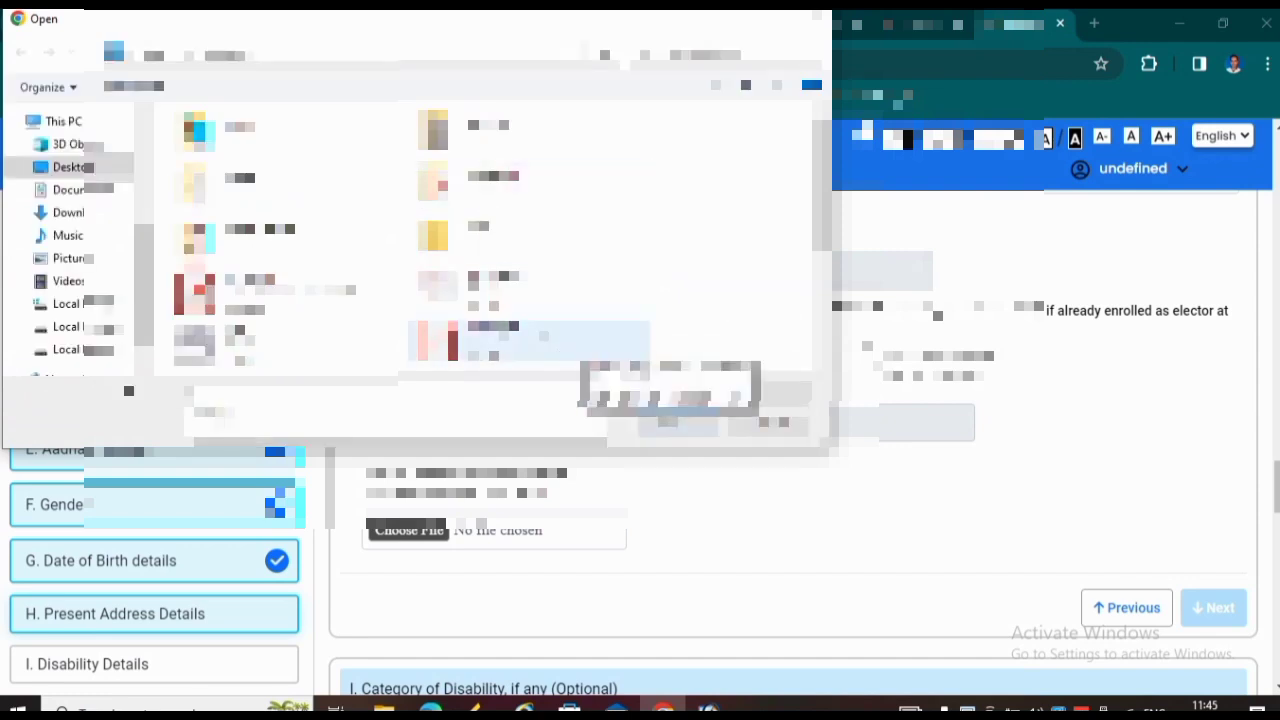
pyautogui.click(396, 412)
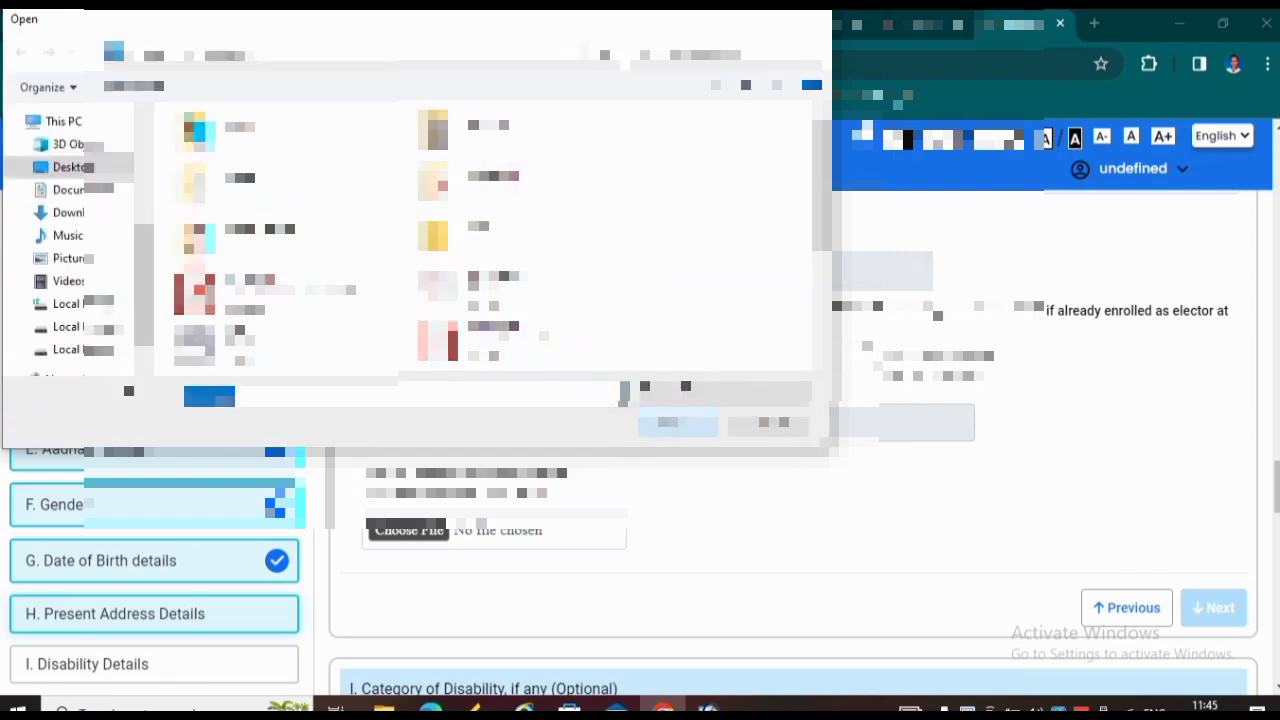
pyautogui.press('Return')
pyautogui.scroll(-2, 790, 440)
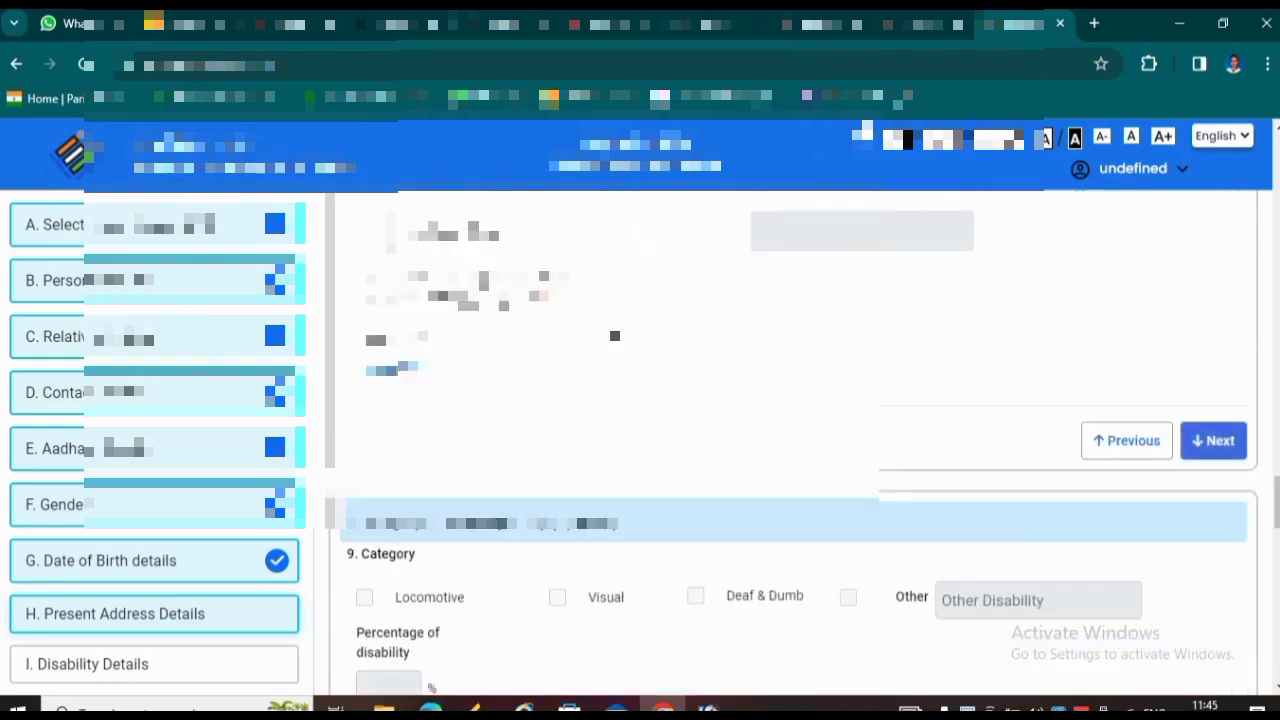
pyautogui.click(1213, 441)
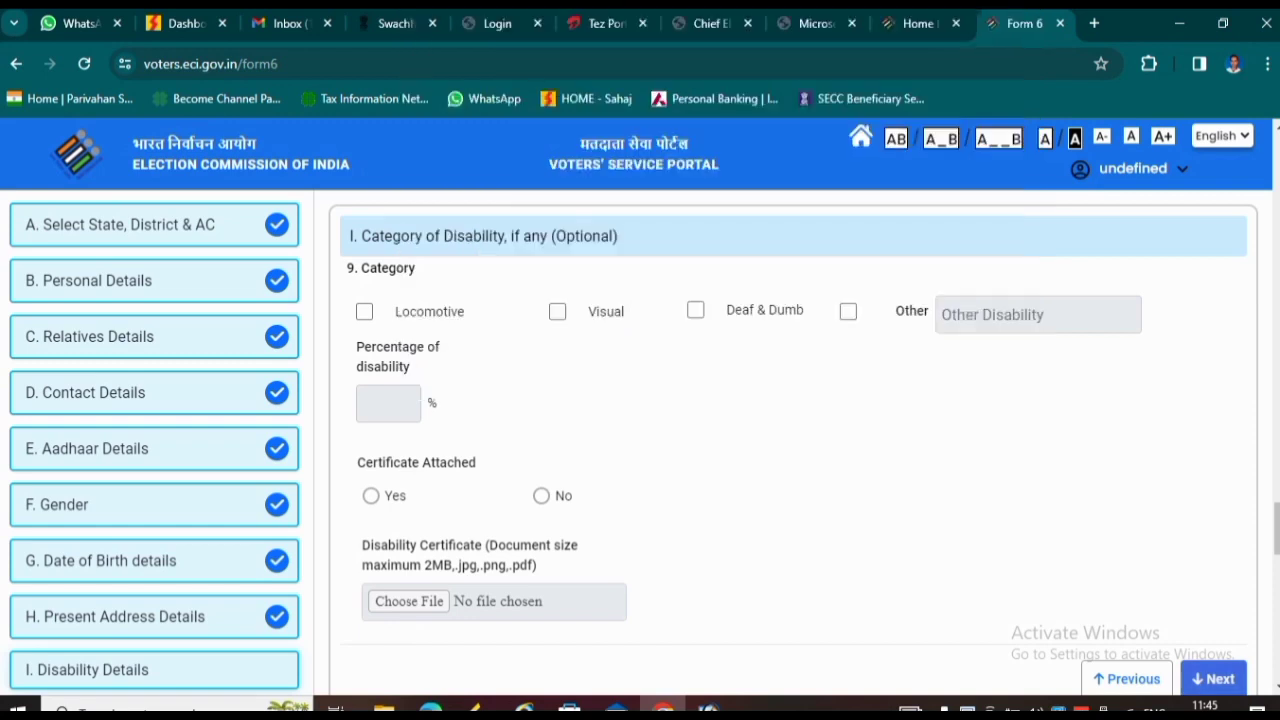
# Leave the optional disability details and the family member section blank and continue to section K, Declaration.
pyautogui.moveTo(620, 236); pyautogui.dragTo(348, 236)
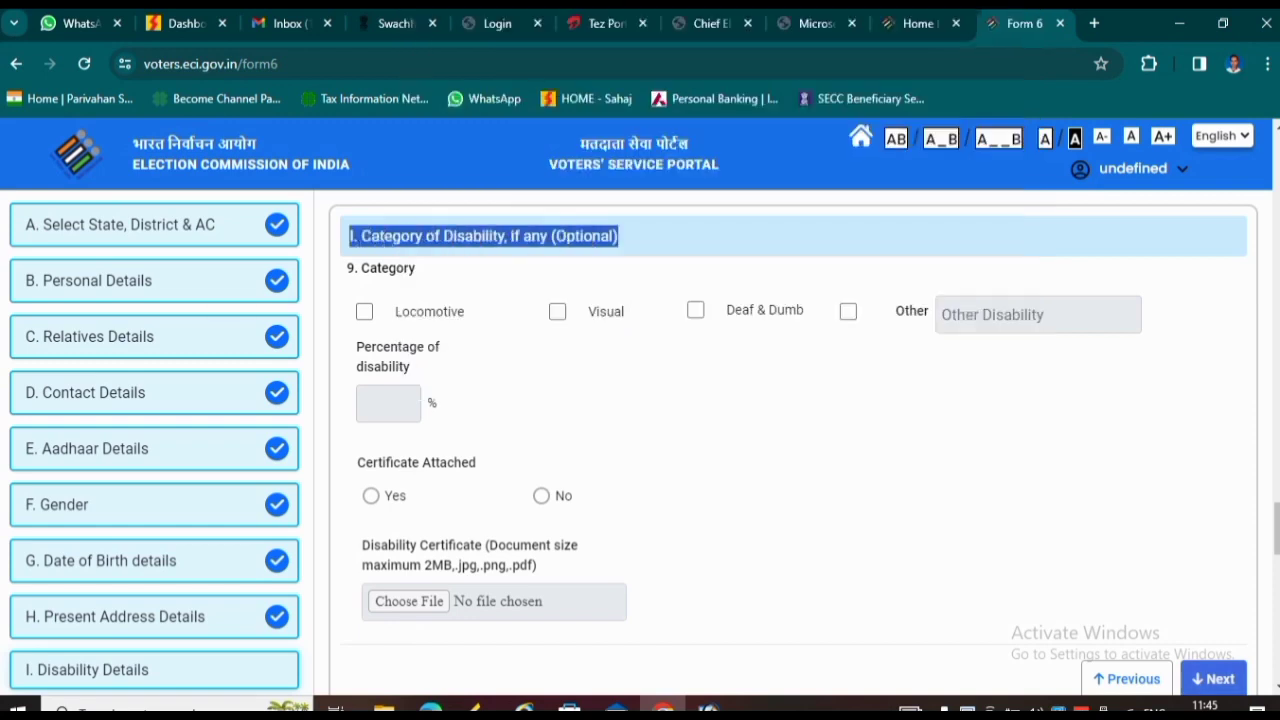
pyautogui.click(350, 237)
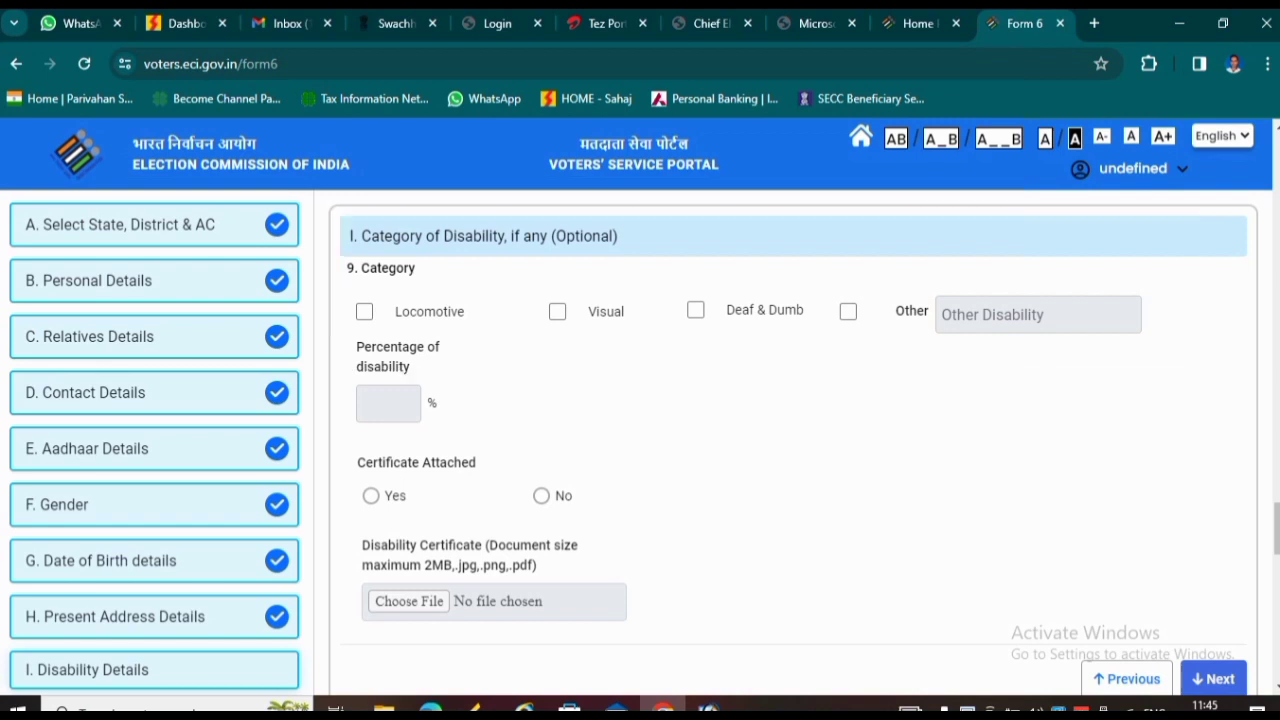
pyautogui.scroll(-1, 793, 443)
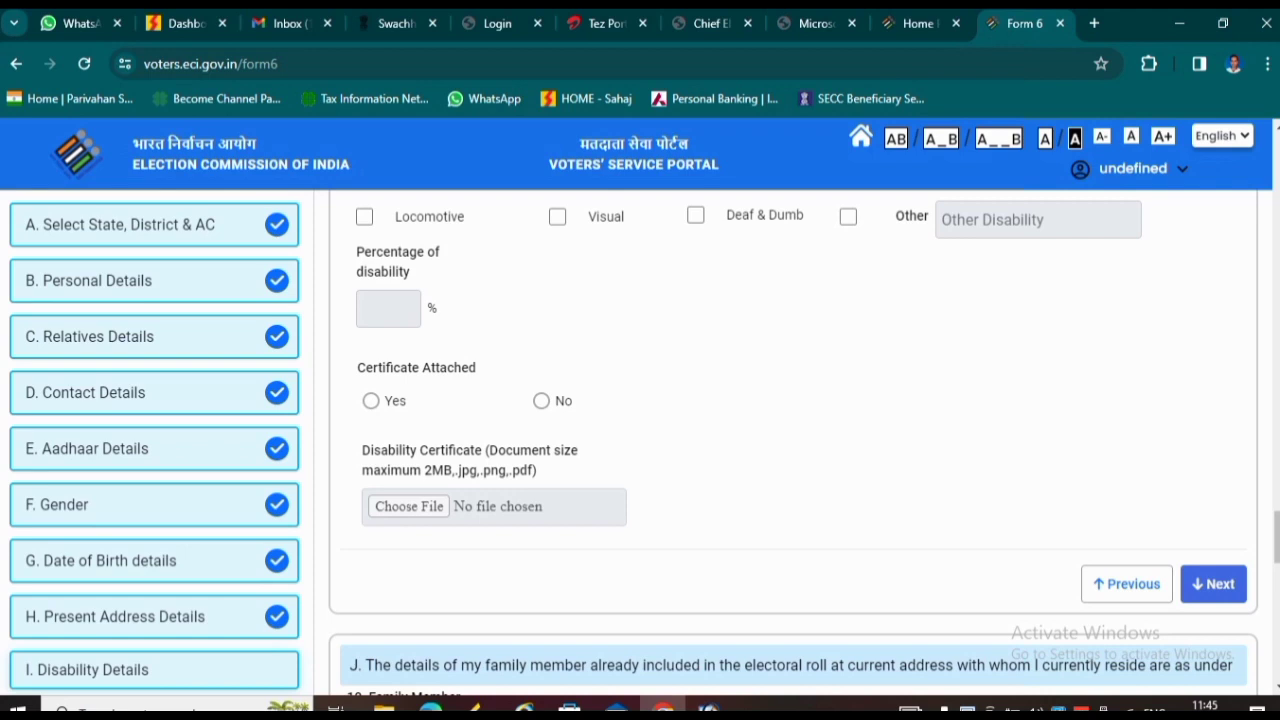
pyautogui.scroll(-1, 793, 443)
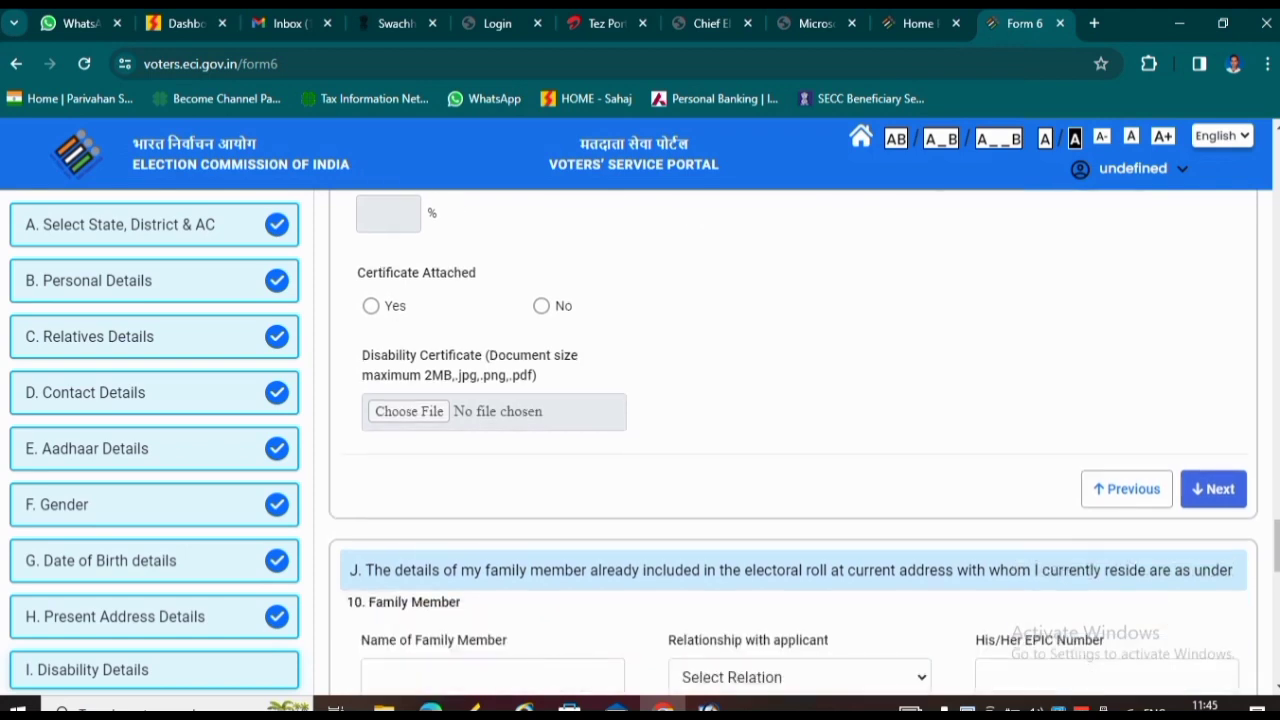
pyautogui.click(1213, 489)
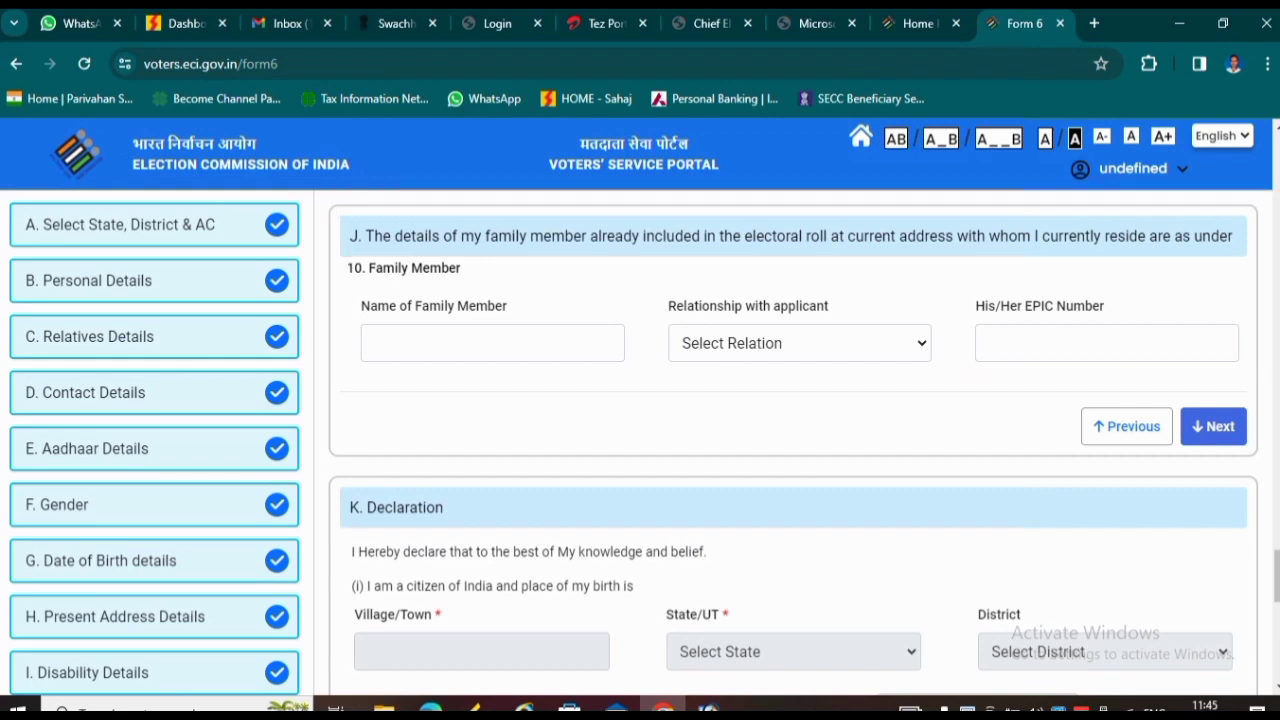
pyautogui.click(1213, 427)
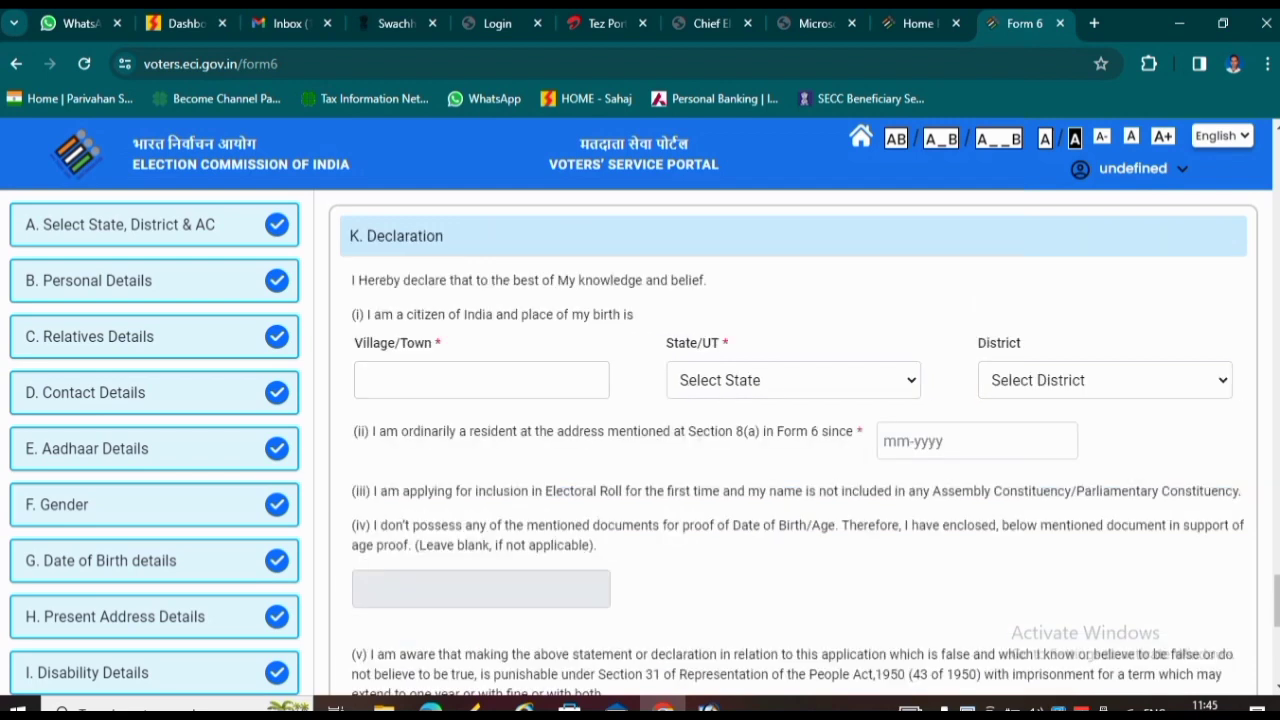
# Set the place of birth in the declaration to the state Assam and the district BARPETA.
pyautogui.click(481, 380)
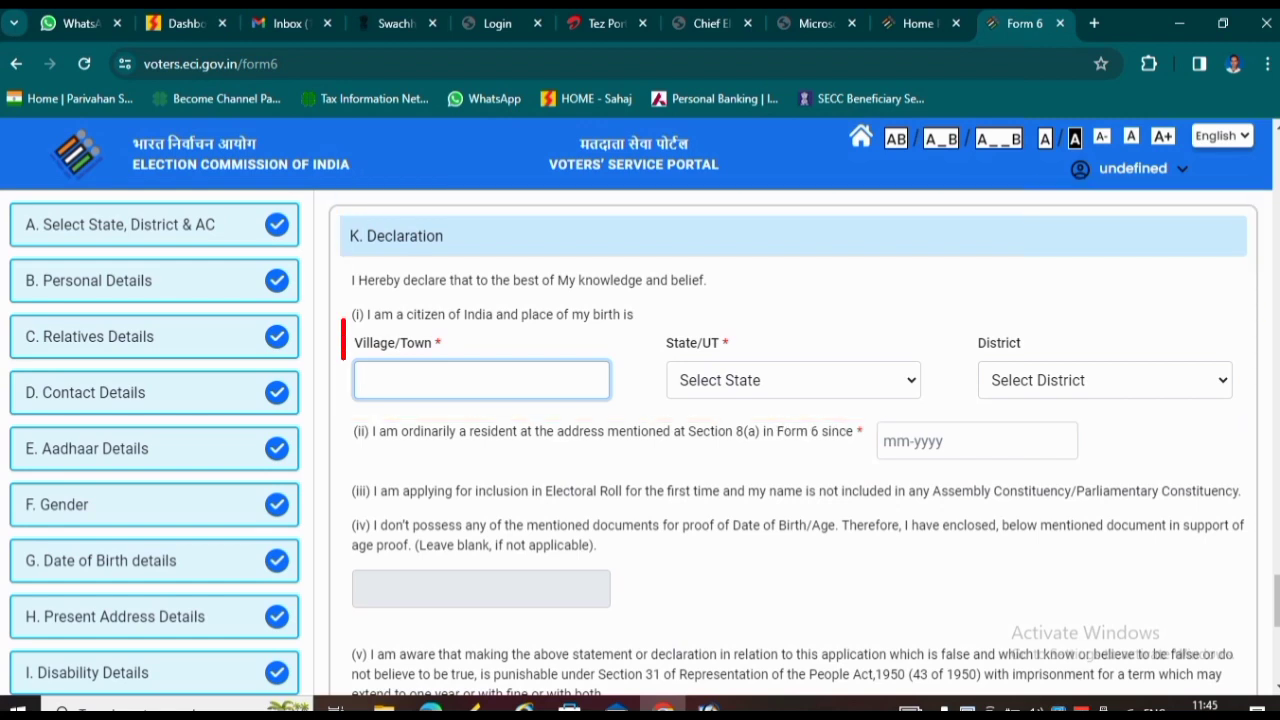
pyautogui.click(793, 380)
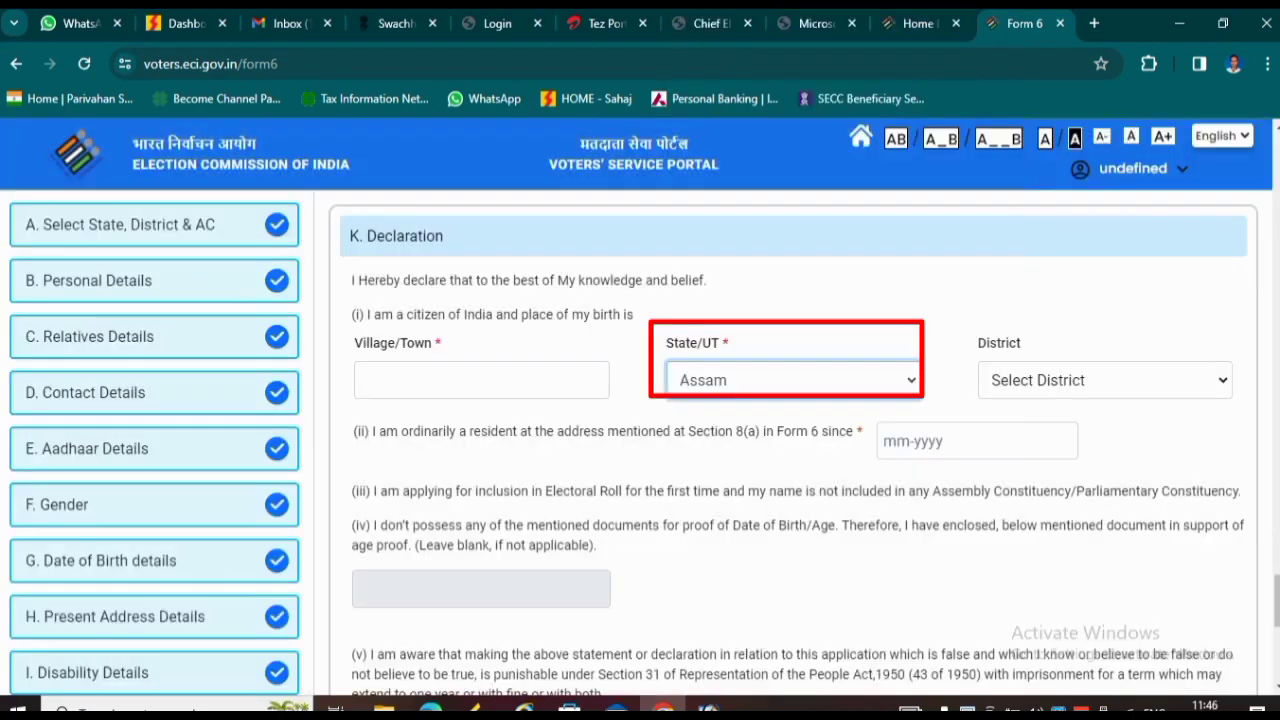
pyautogui.click(1105, 380)
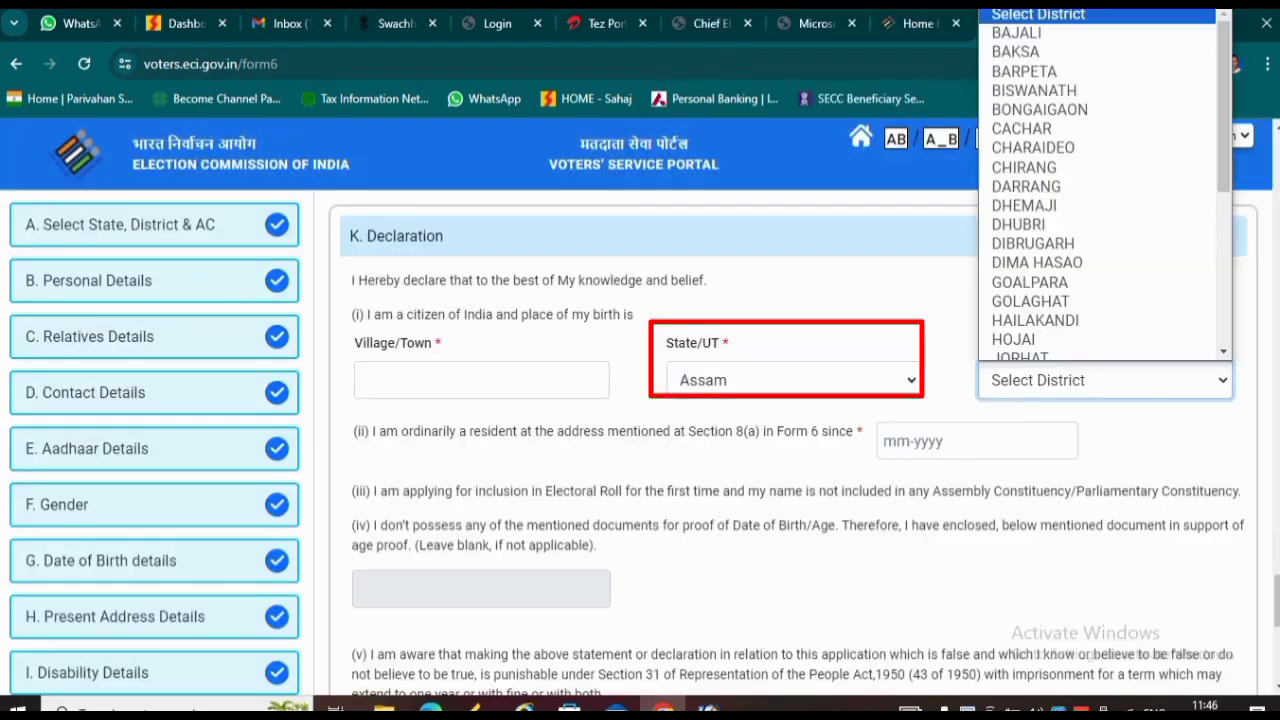
pyautogui.click(1024, 63)
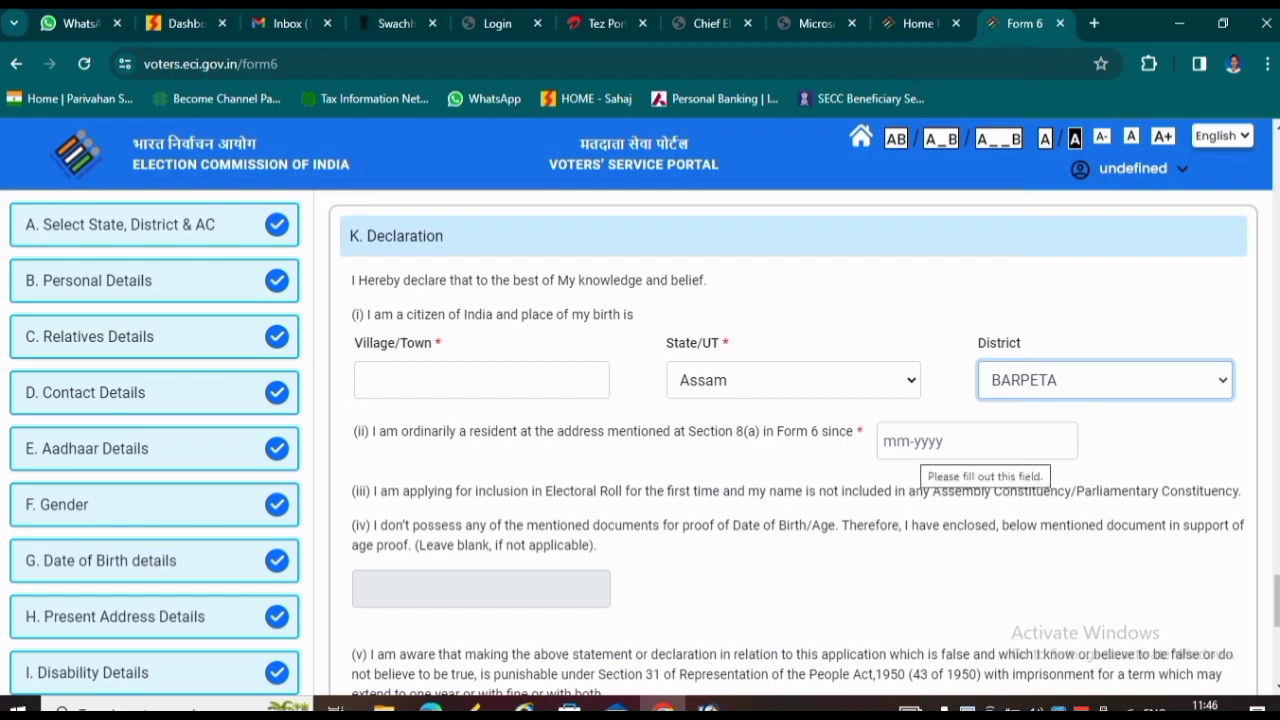
# Set the residence since date in the declaration to 02-2023 and enter the village or town of birth.
pyautogui.click(914, 446)
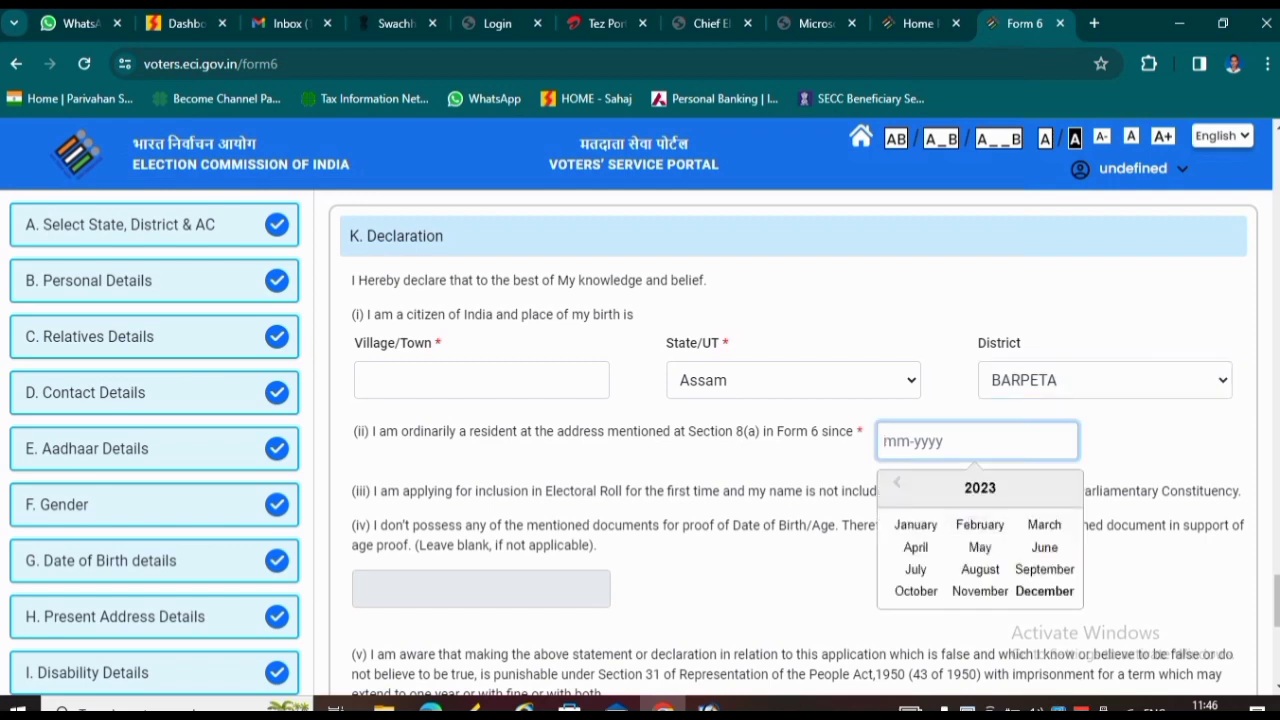
pyautogui.click(980, 524)
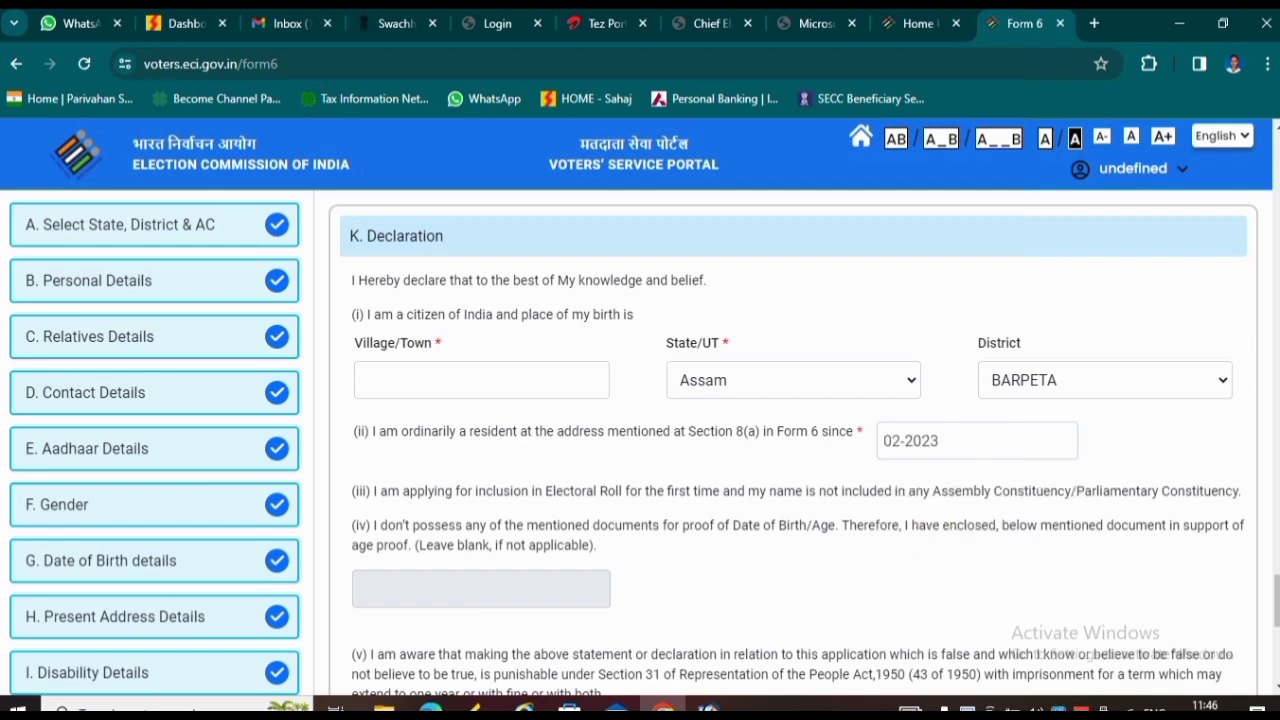
pyautogui.click(481, 380)
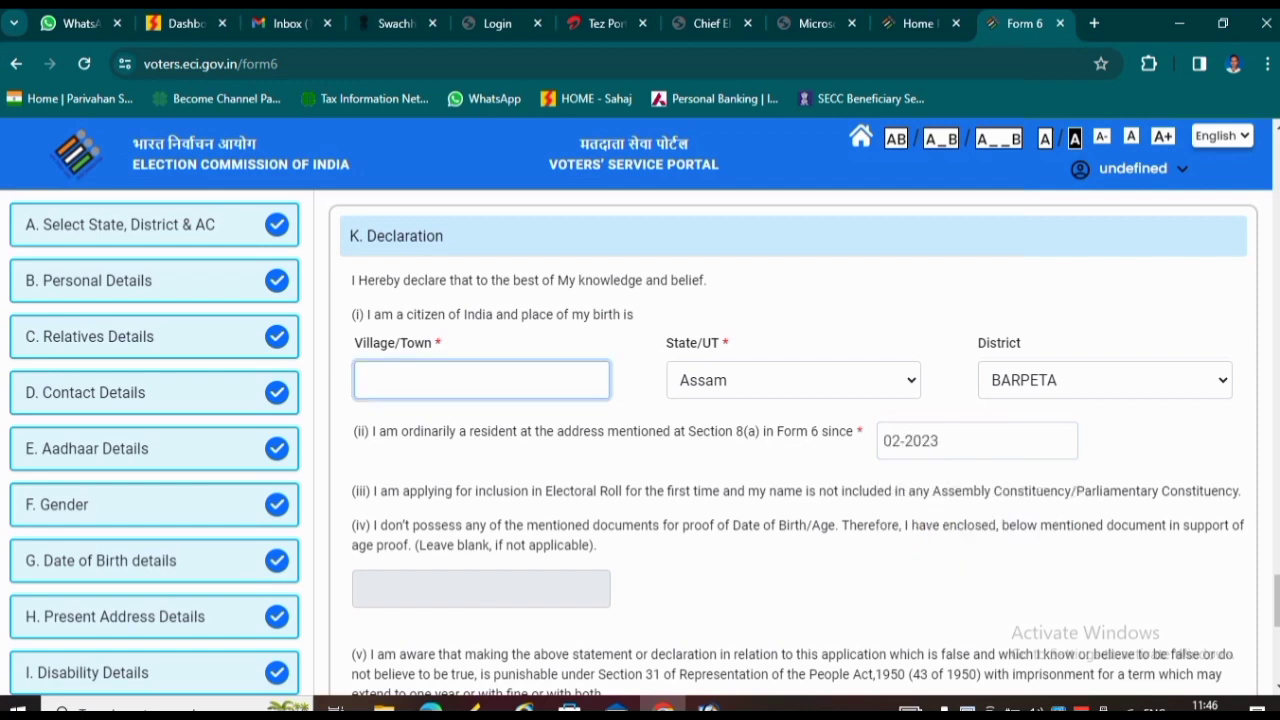
pyautogui.write('BA')
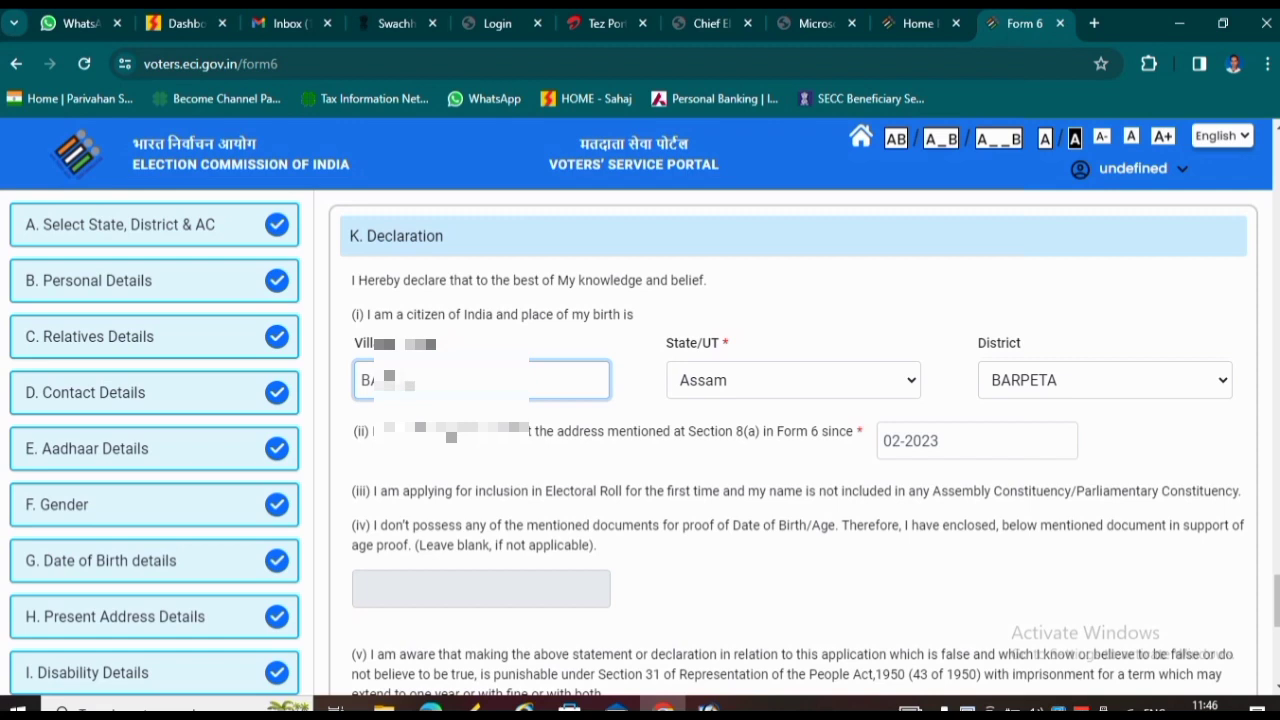
pyautogui.click(640, 462)
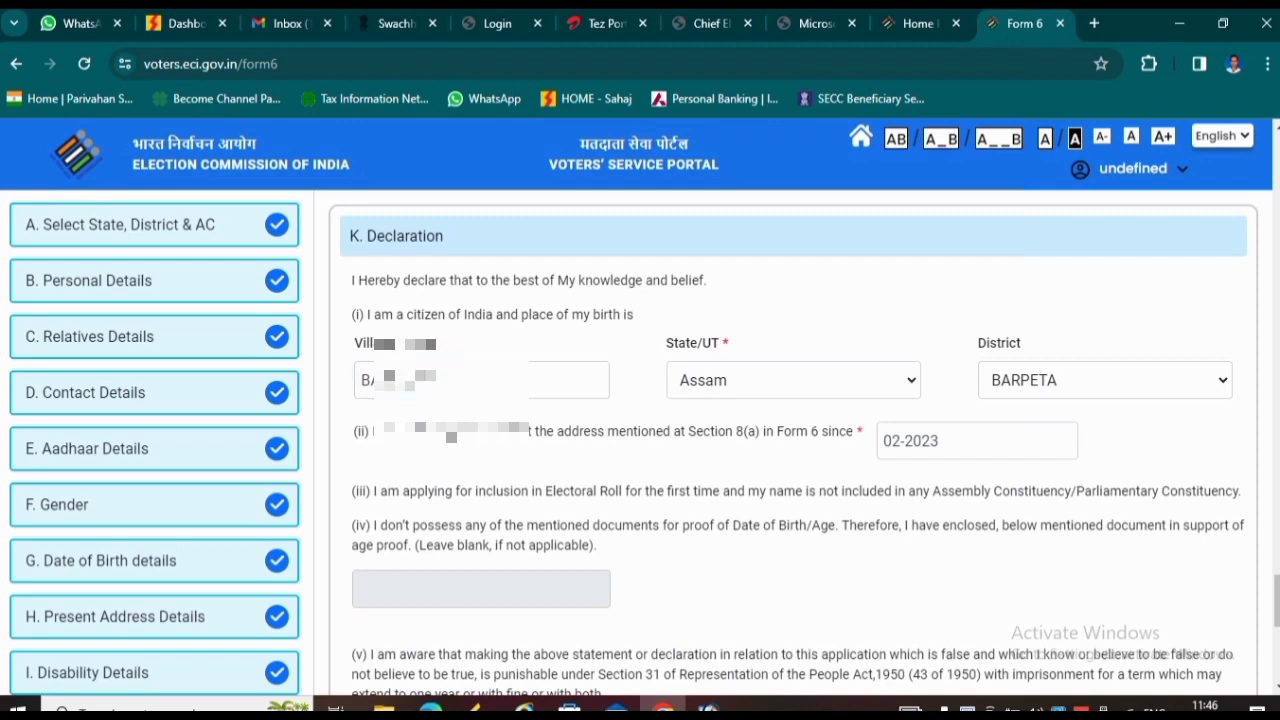
# Enter BARPETA as the place of the declaration and continue to section L, Captcha.
pyautogui.scroll(-2, 793, 442)
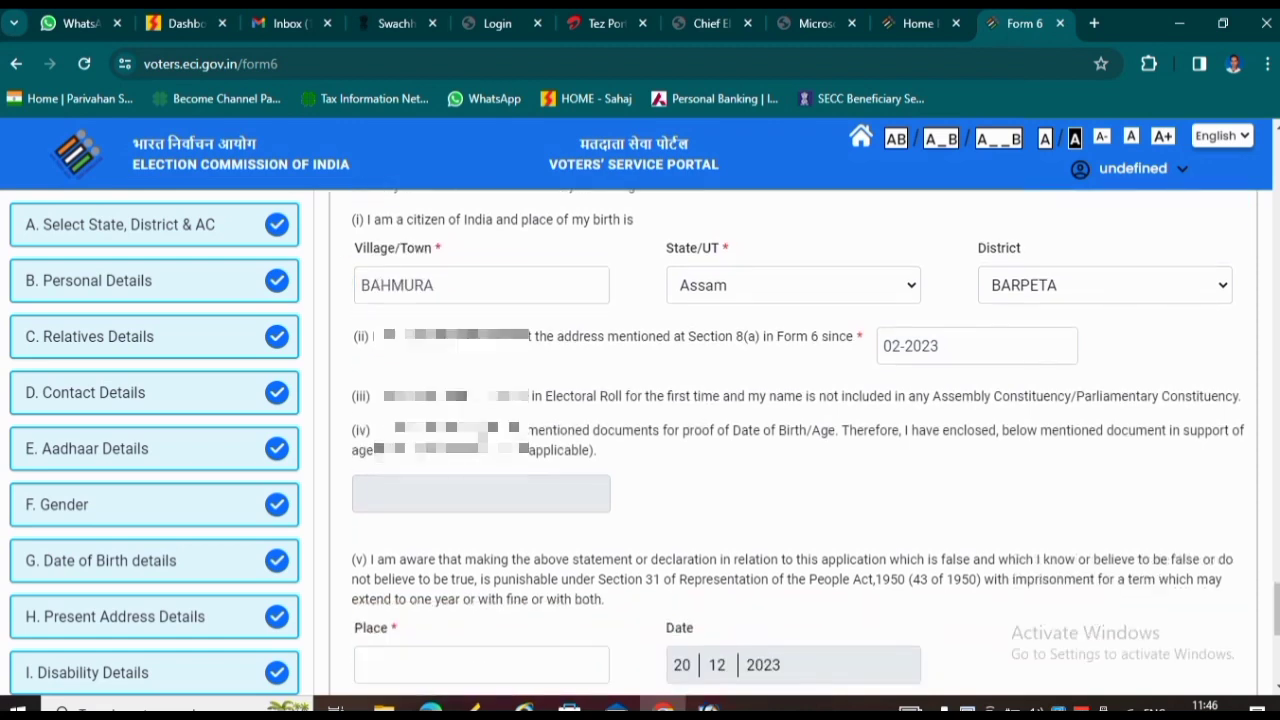
pyautogui.scroll(-2, 793, 442)
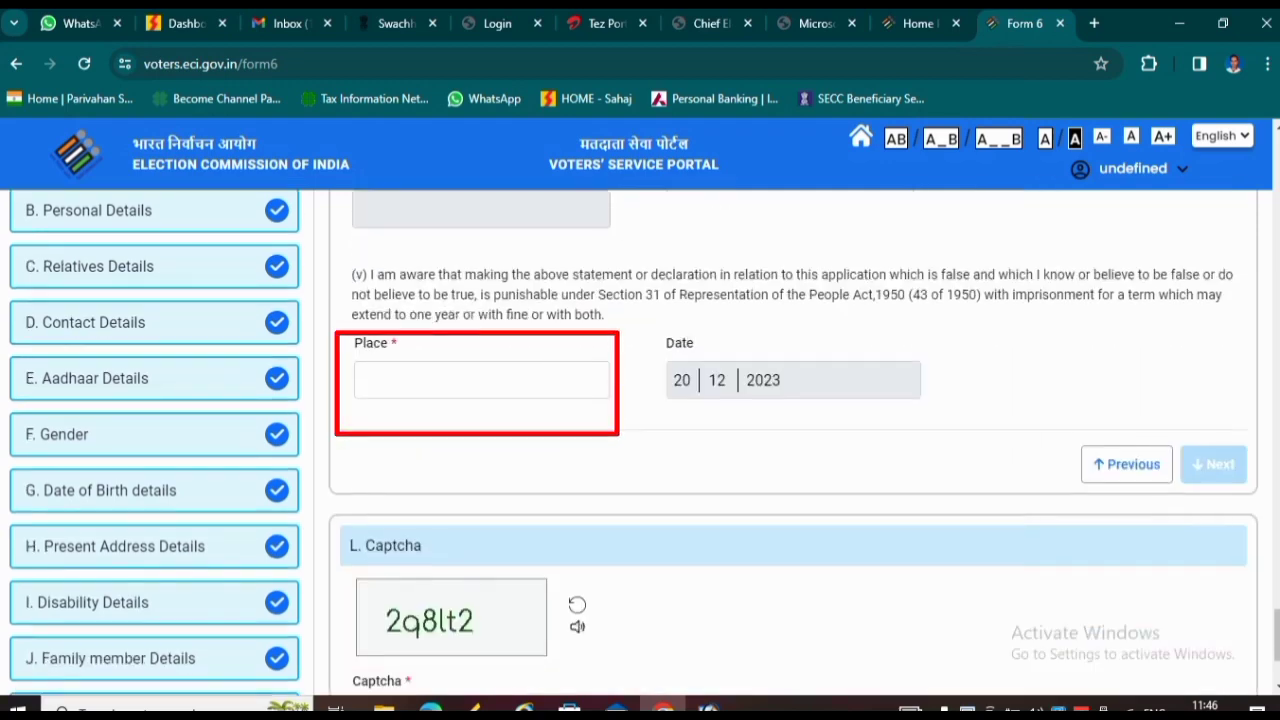
pyautogui.click(481, 380)
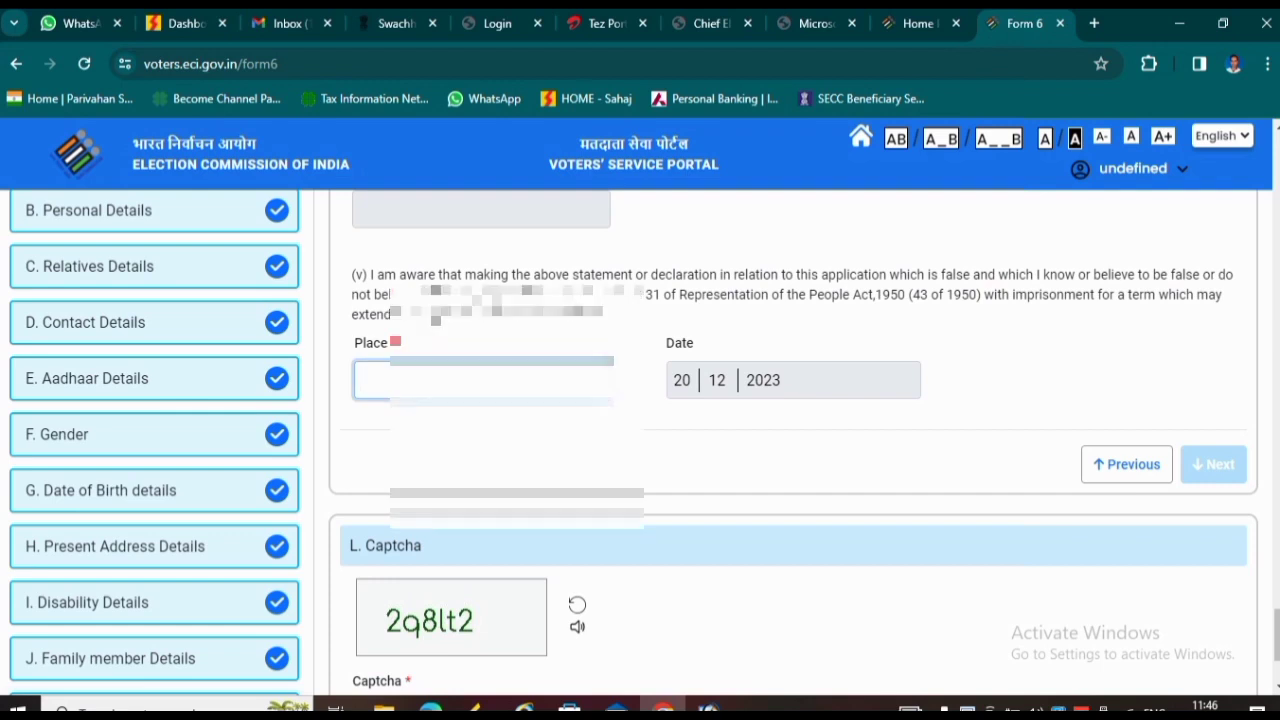
pyautogui.write('BAR')
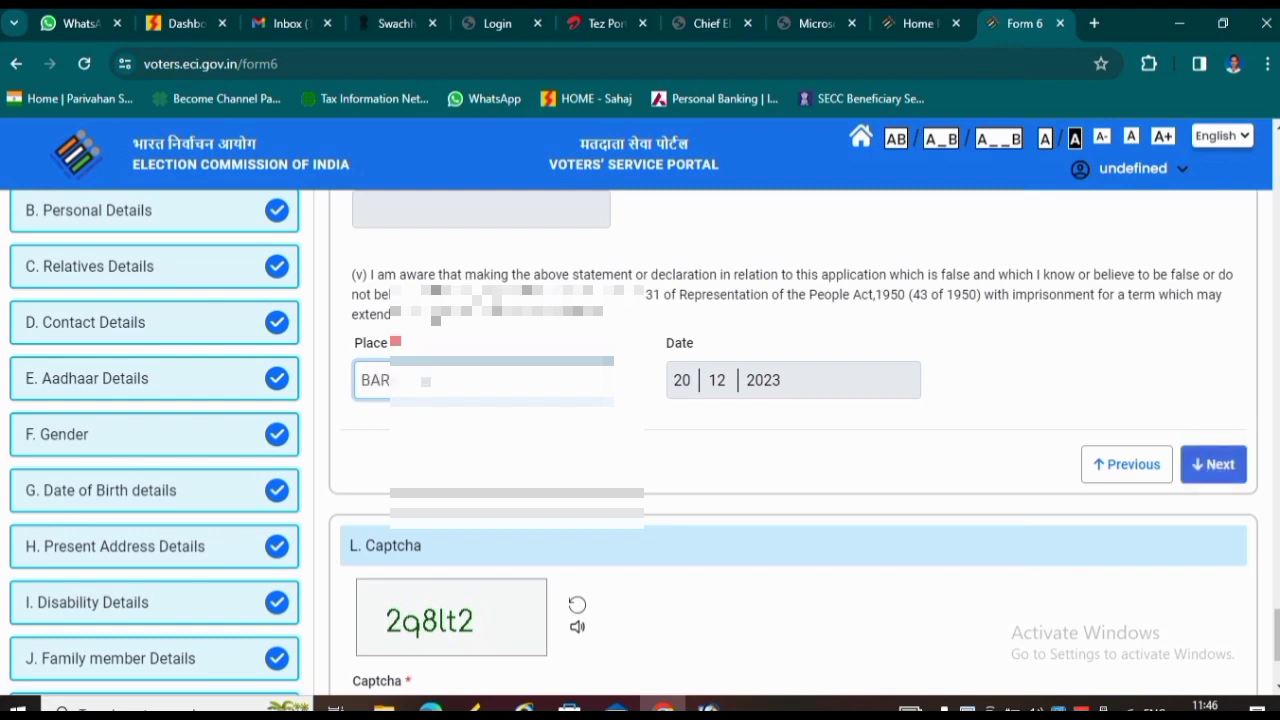
pyautogui.click(640, 460)
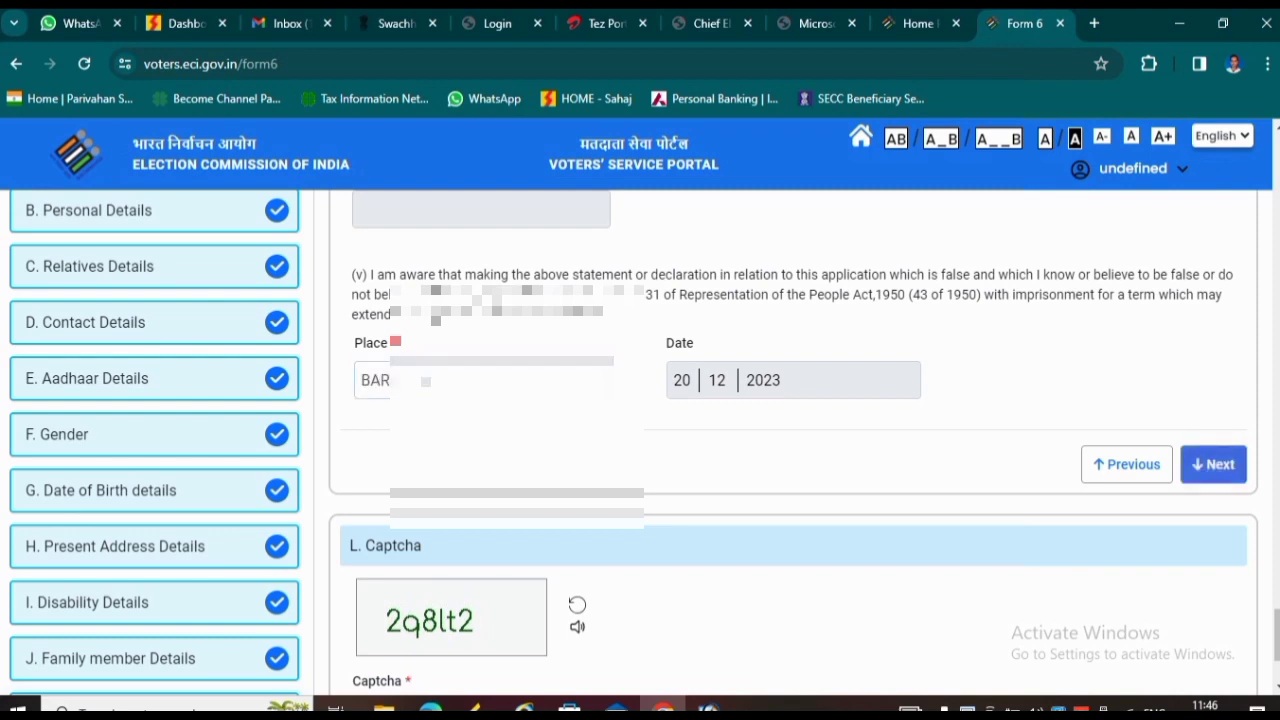
pyautogui.click(1213, 464)
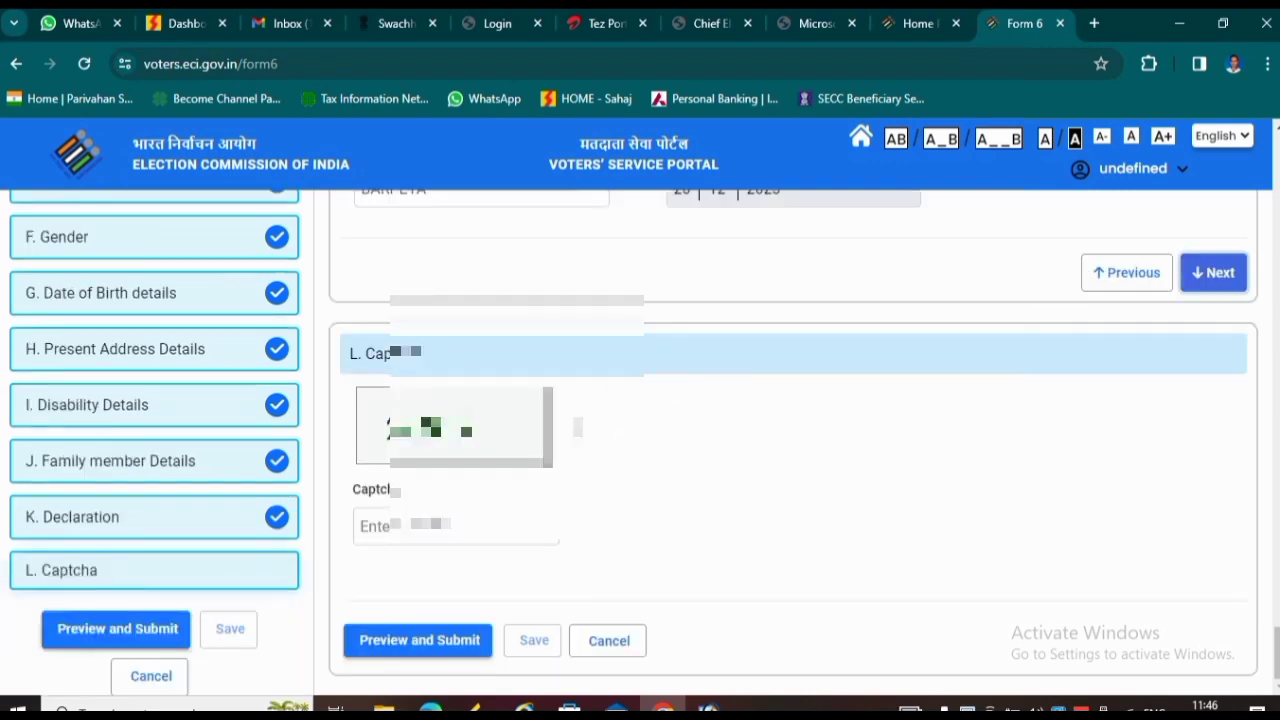
# Review the completed entries in section K, Declaration, including birth place, residence date and place of signing.
pyautogui.scroll(3, 790, 450)
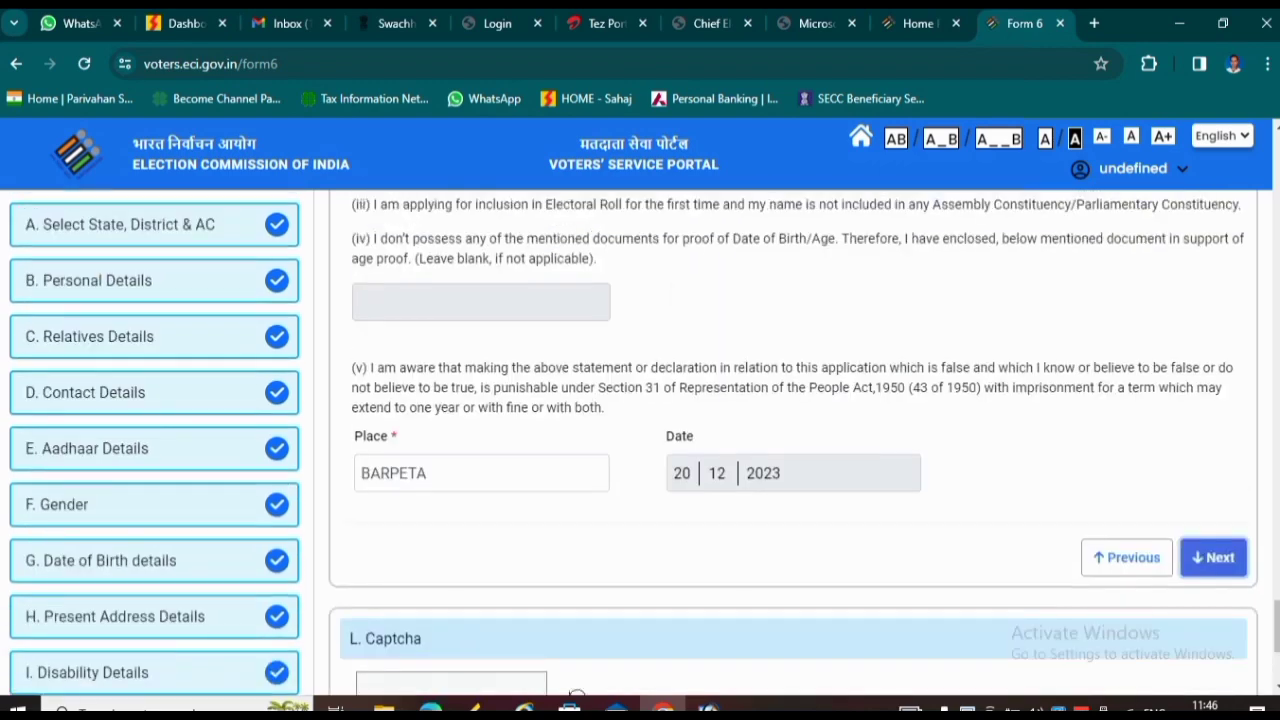
pyautogui.scroll(-3, 790, 450)
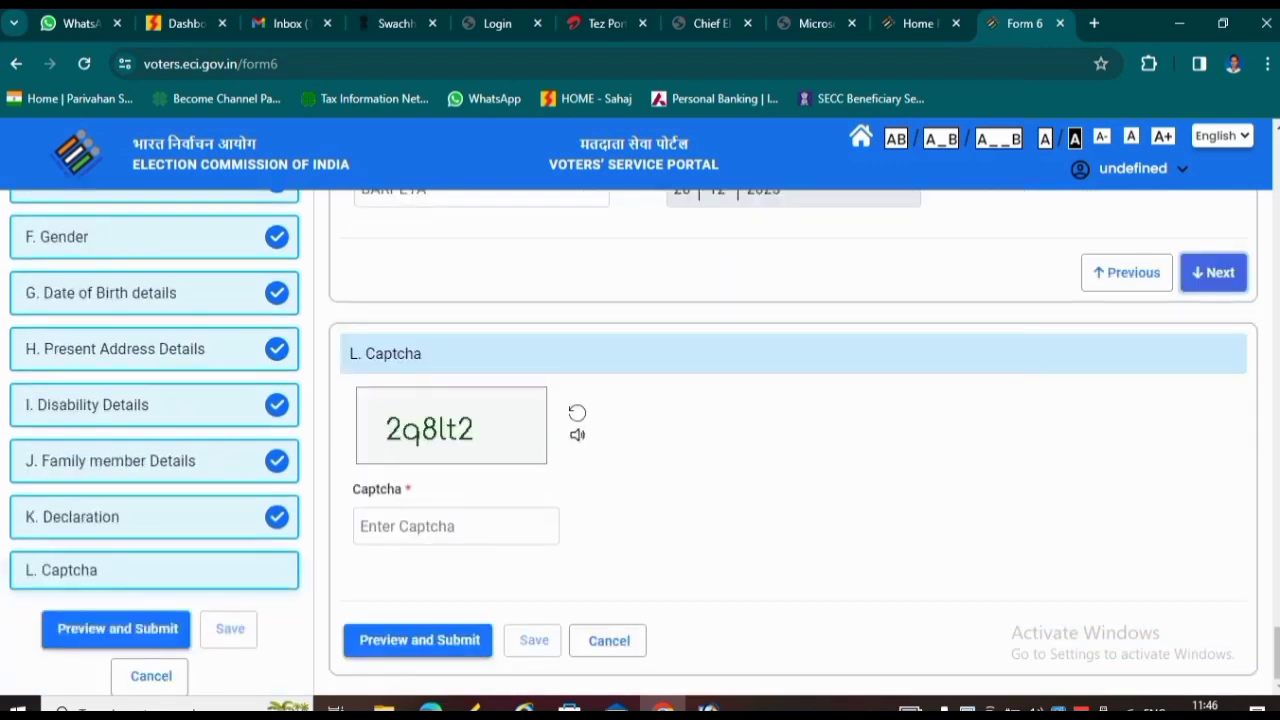
pyautogui.scroll(9, 790, 450)
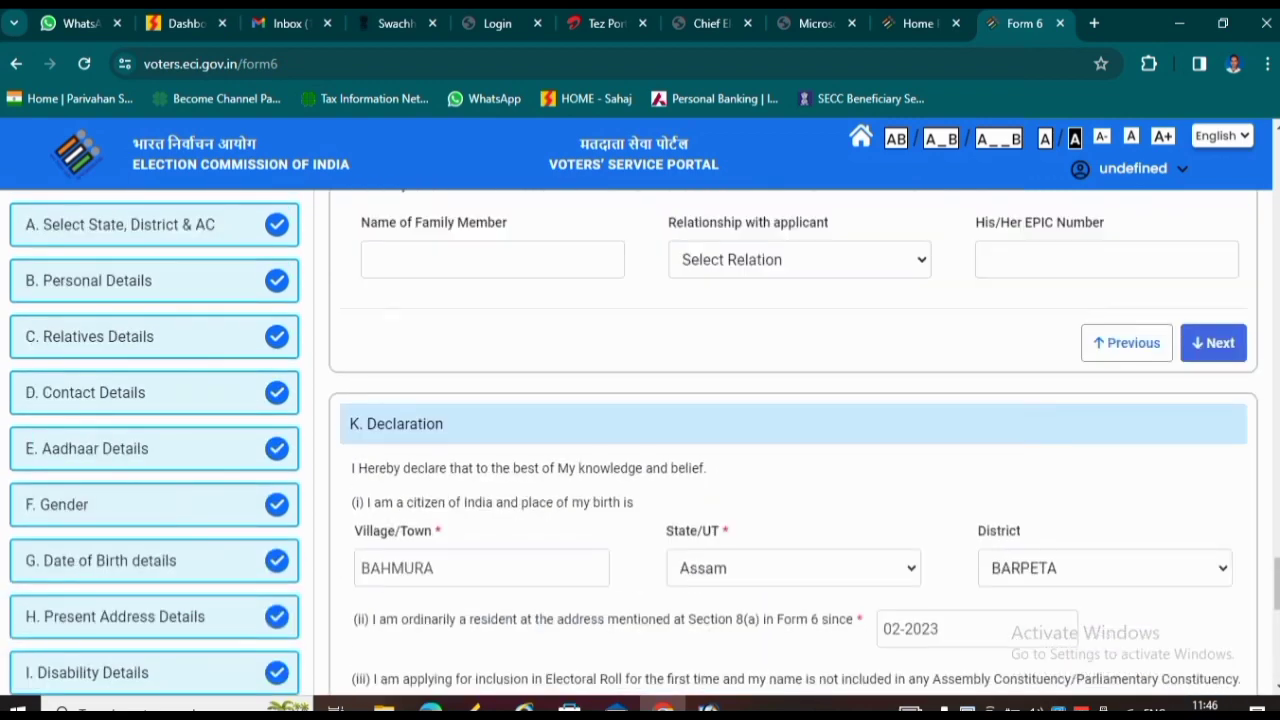
pyautogui.scroll(-9, 790, 450)
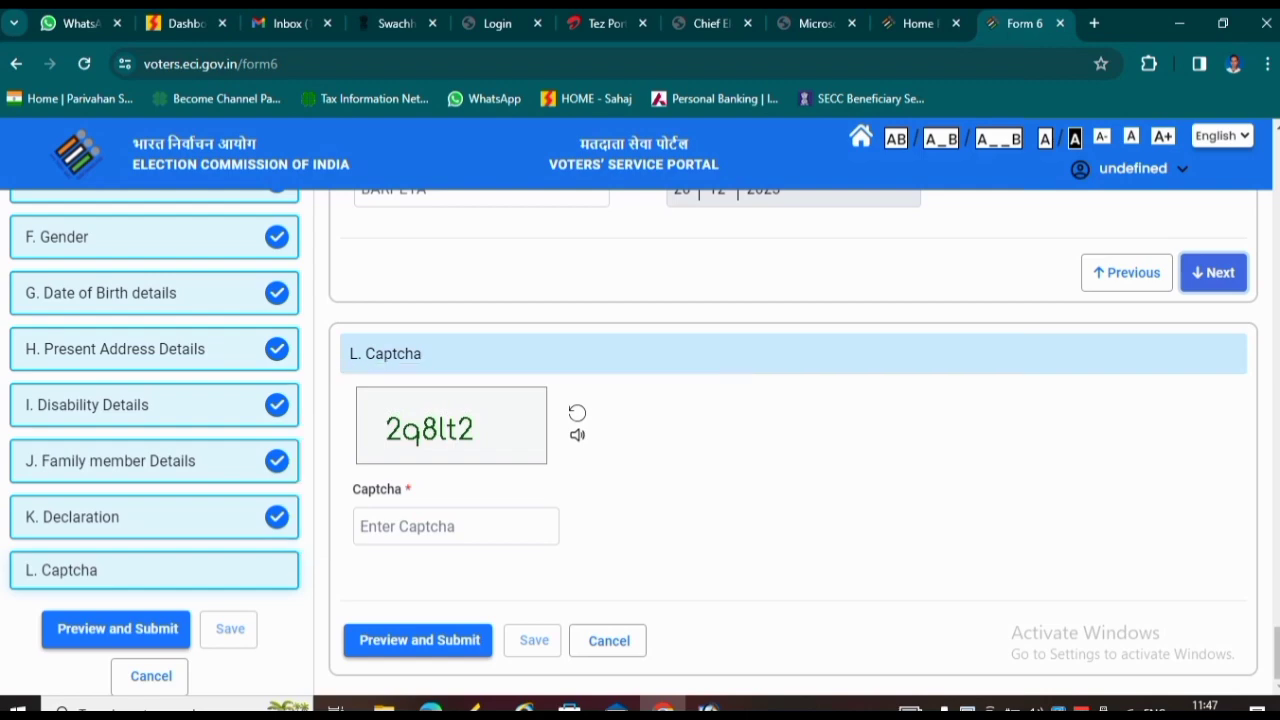
pyautogui.scroll(5, 790, 440)
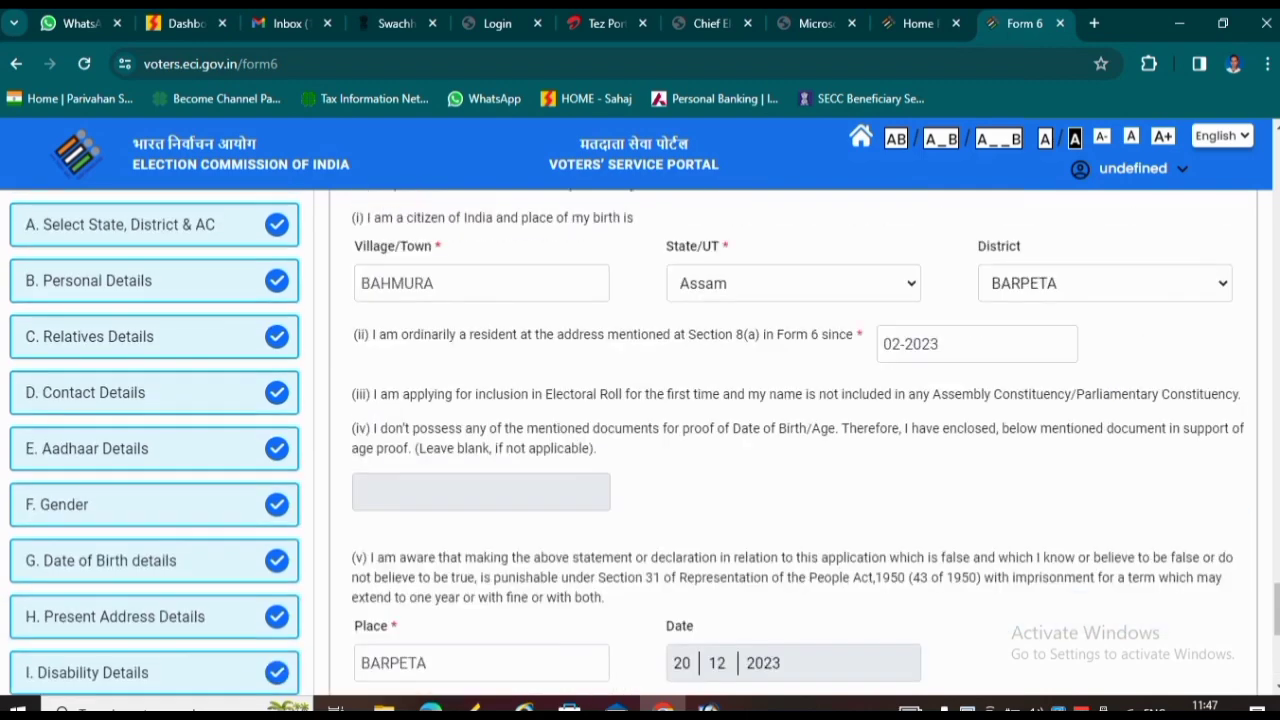
pyautogui.scroll(-5, 790, 440)
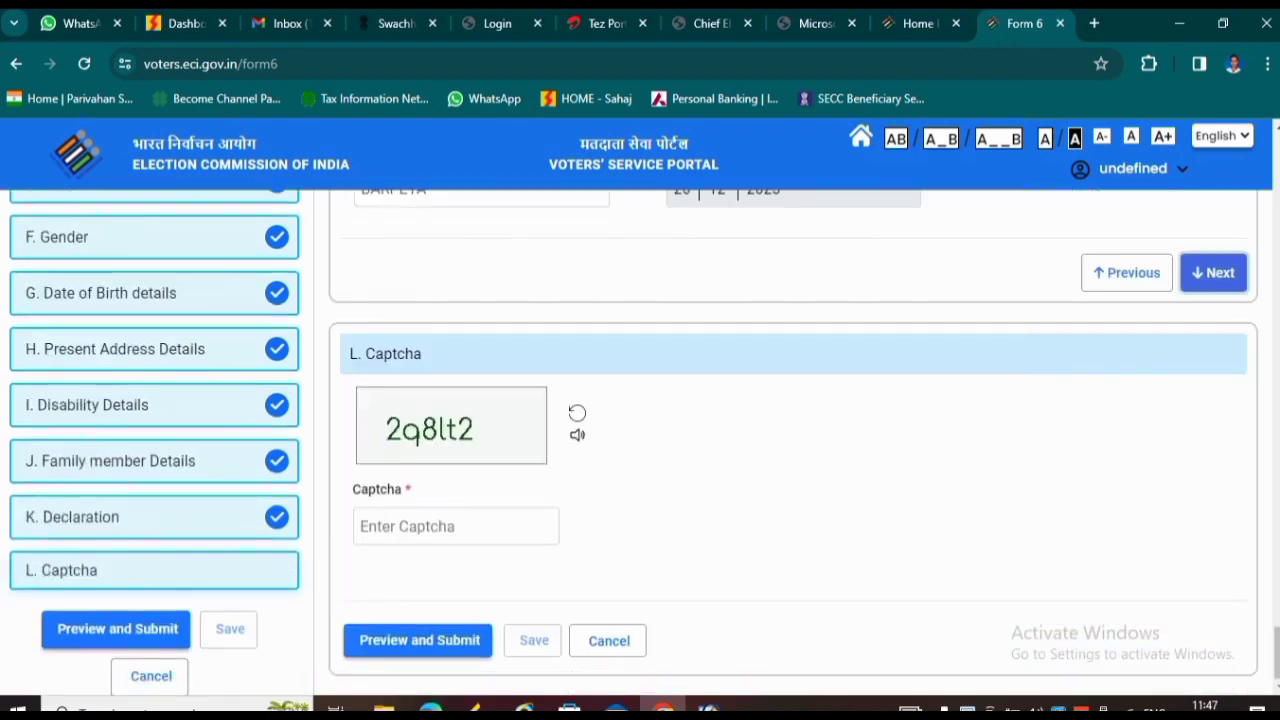
# Try to open the application preview by entering the characters of the displayed captcha.
pyautogui.click(456, 526)
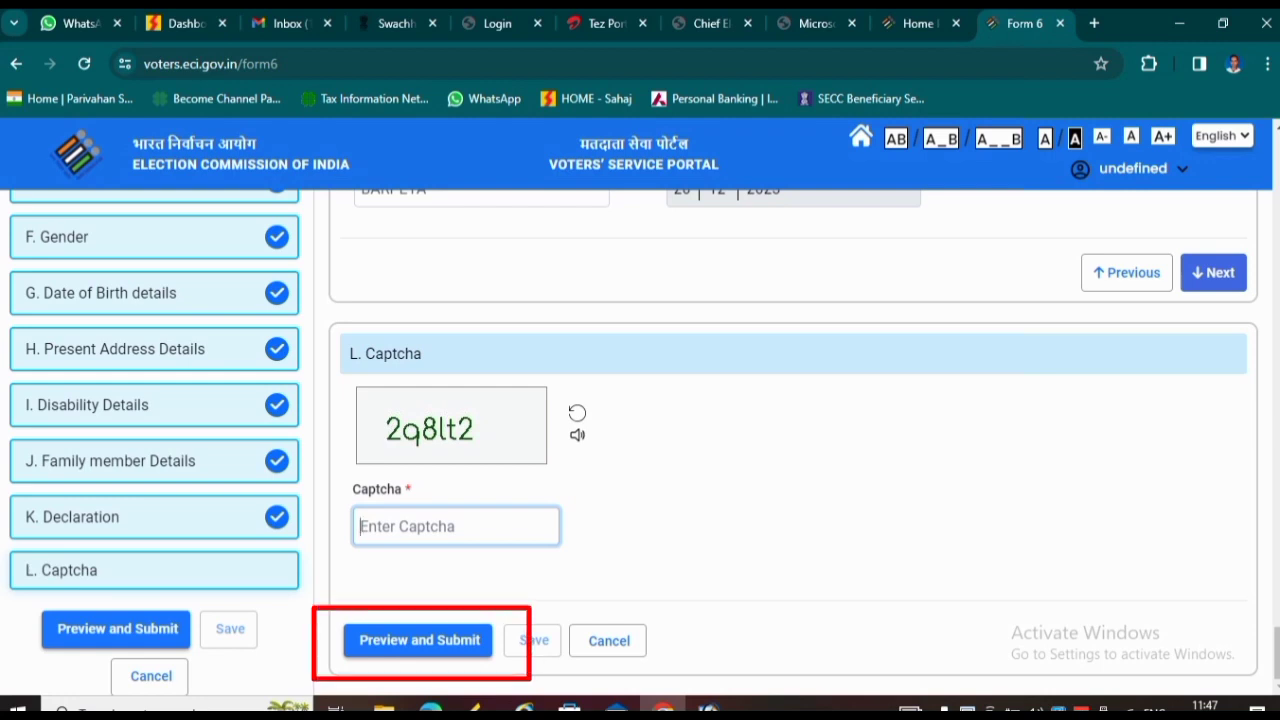
pyautogui.write('2q')
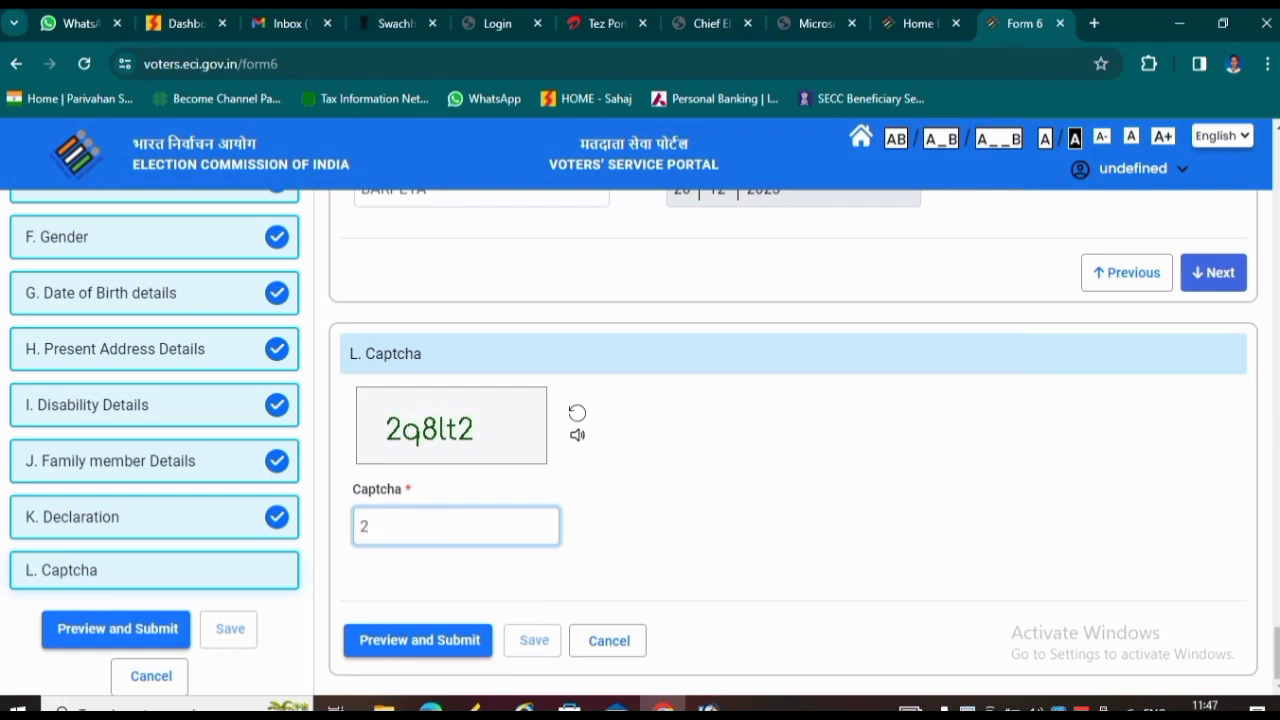
pyautogui.write('8lt2')
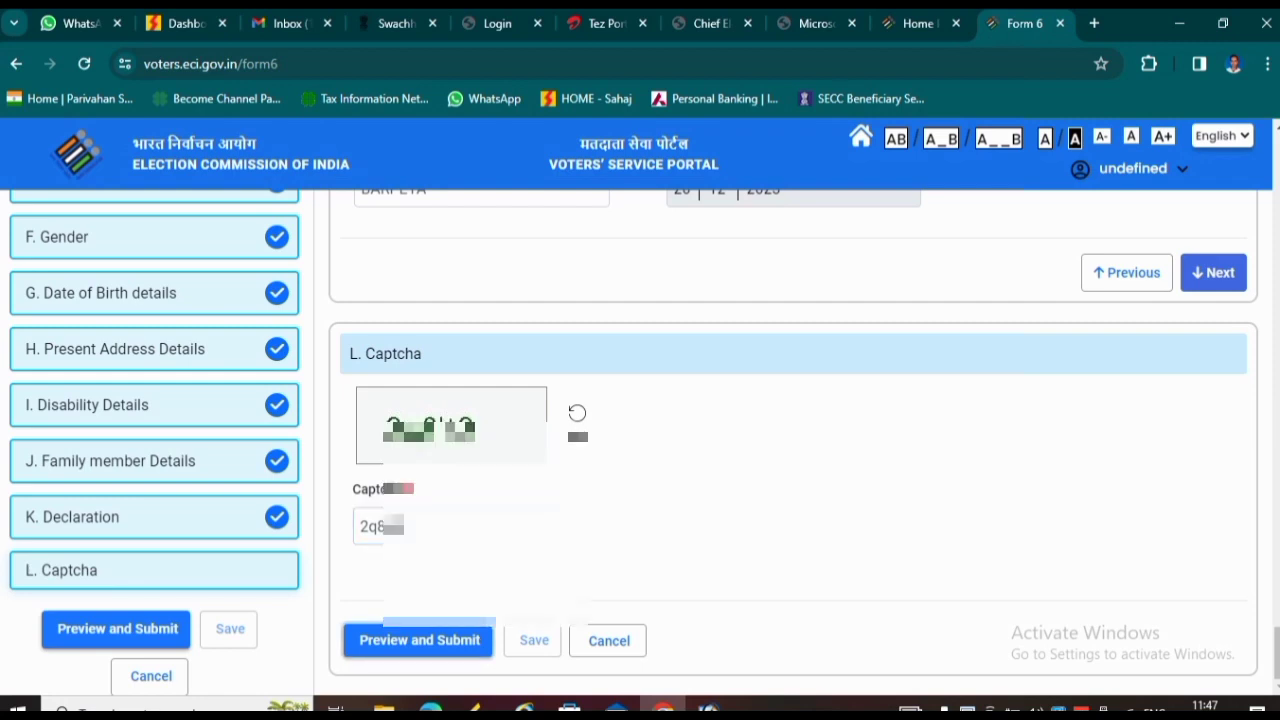
pyautogui.click(419, 641)
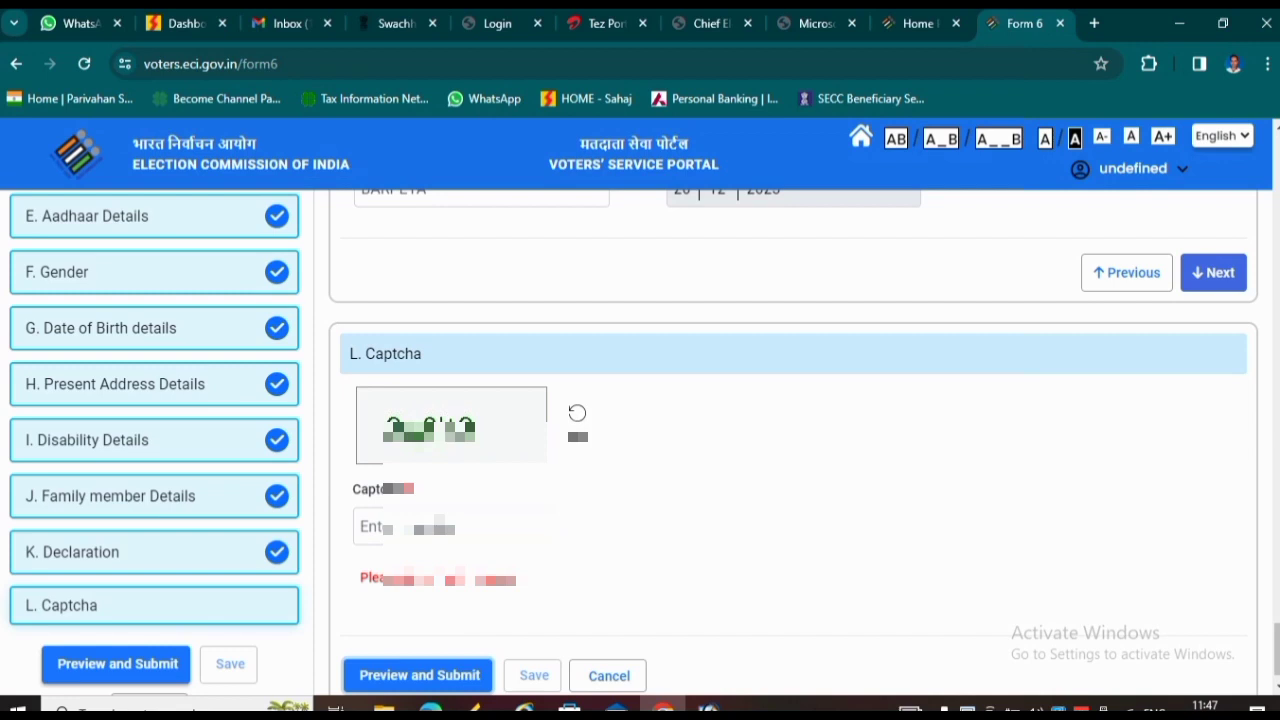
# Enter the characters of the new captcha and open the preview of the completed Form 6.
pyautogui.click(440, 526)
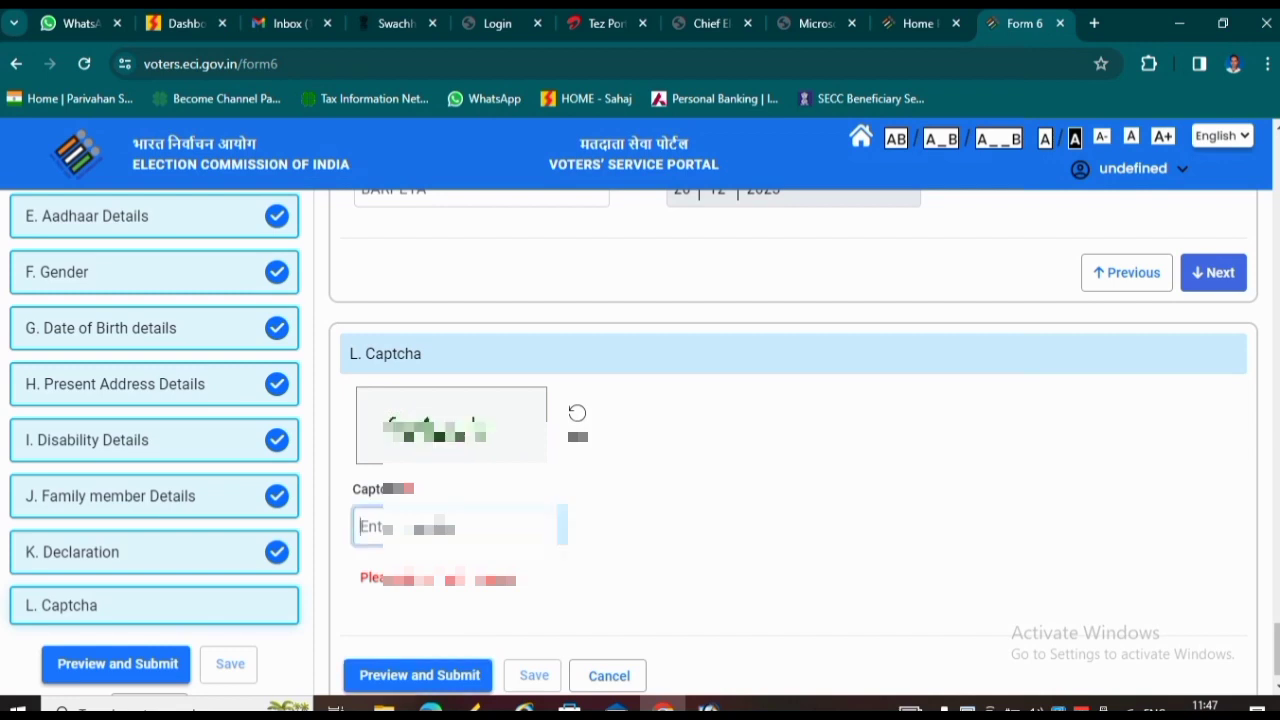
pyautogui.write('fa')
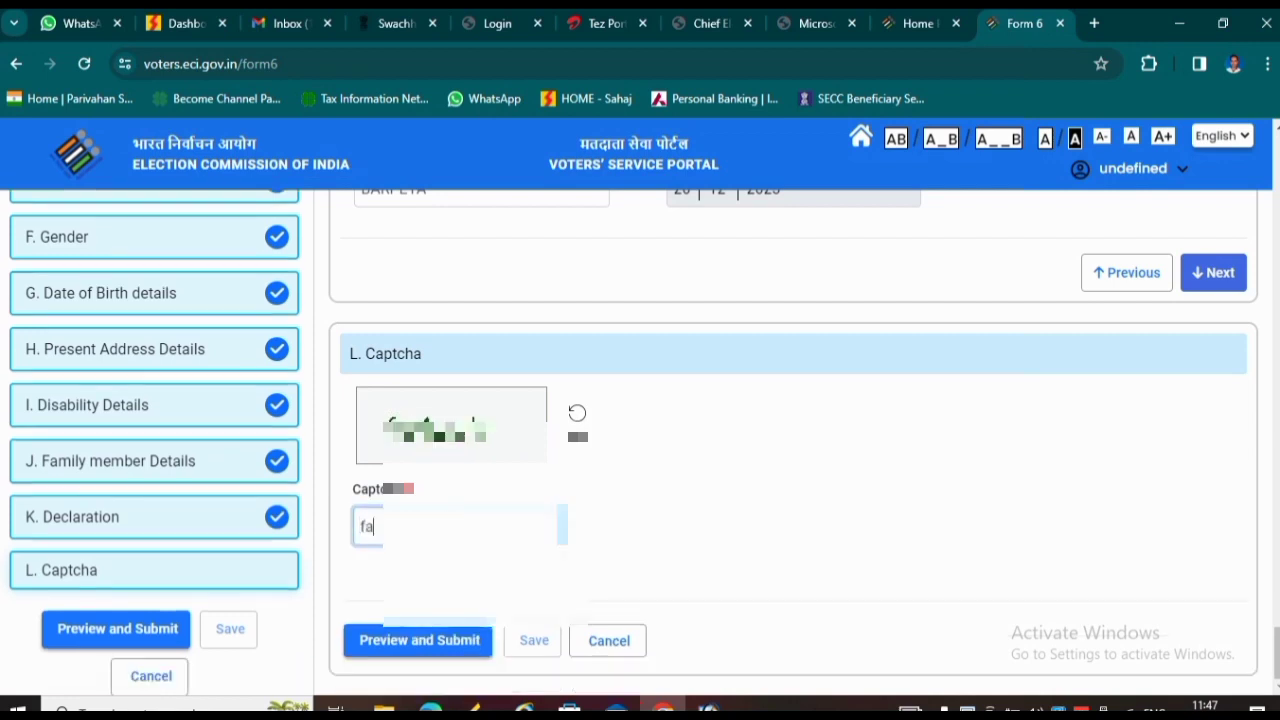
pyautogui.write('4w')
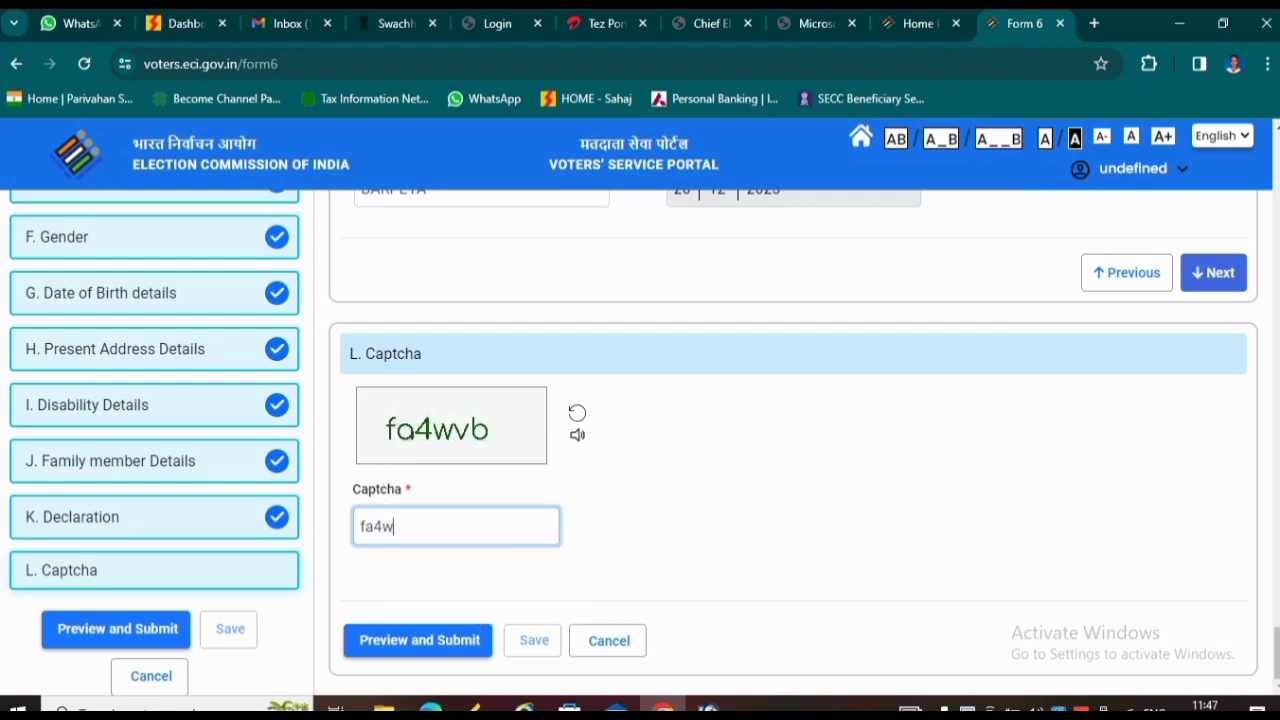
pyautogui.write('vb')
pyautogui.click(419, 640)
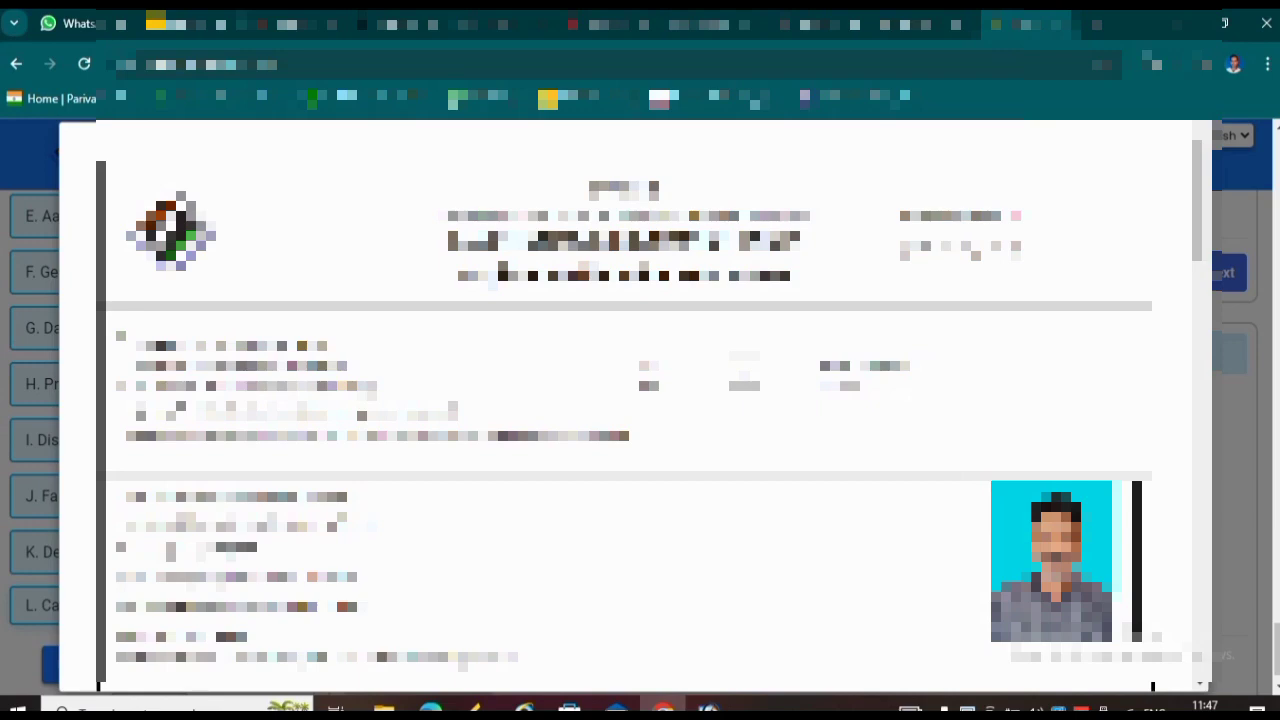
# Review the Form 6 preview from the applicant details through the declaration, accessibility instructions and notes to the submission options.
pyautogui.scroll(-5, 625, 400)
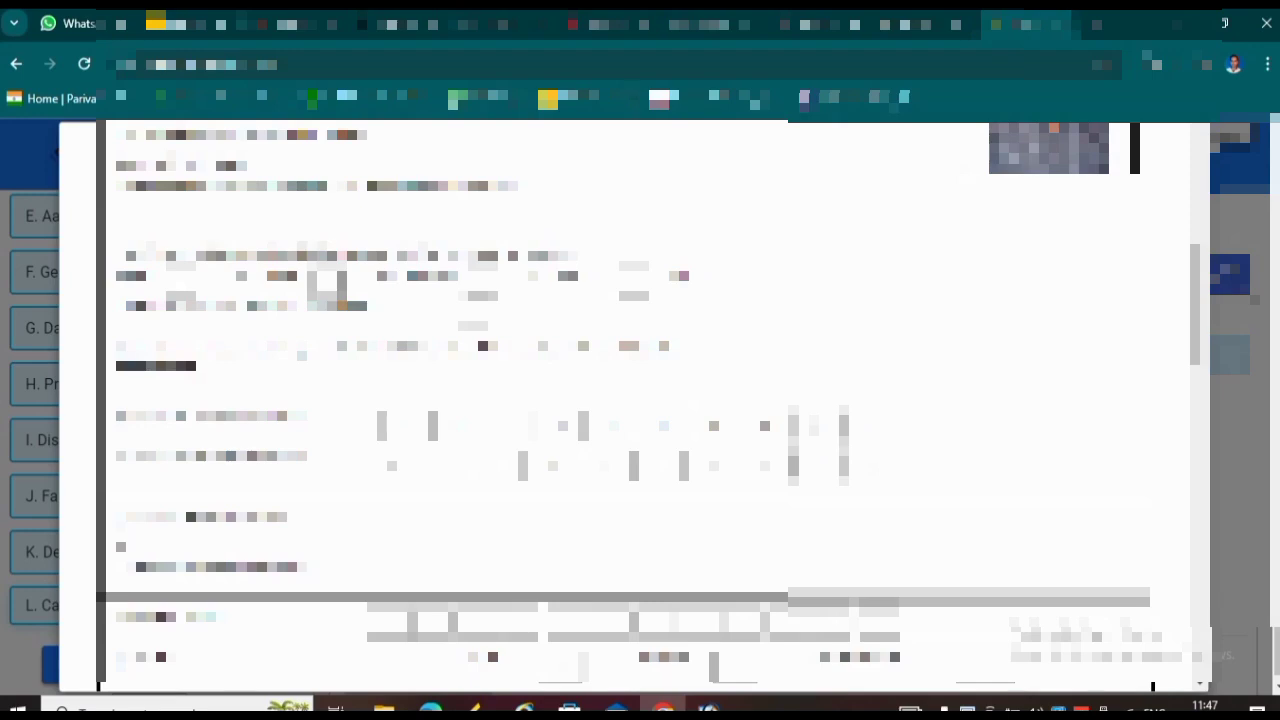
pyautogui.scroll(-10, 625, 400)
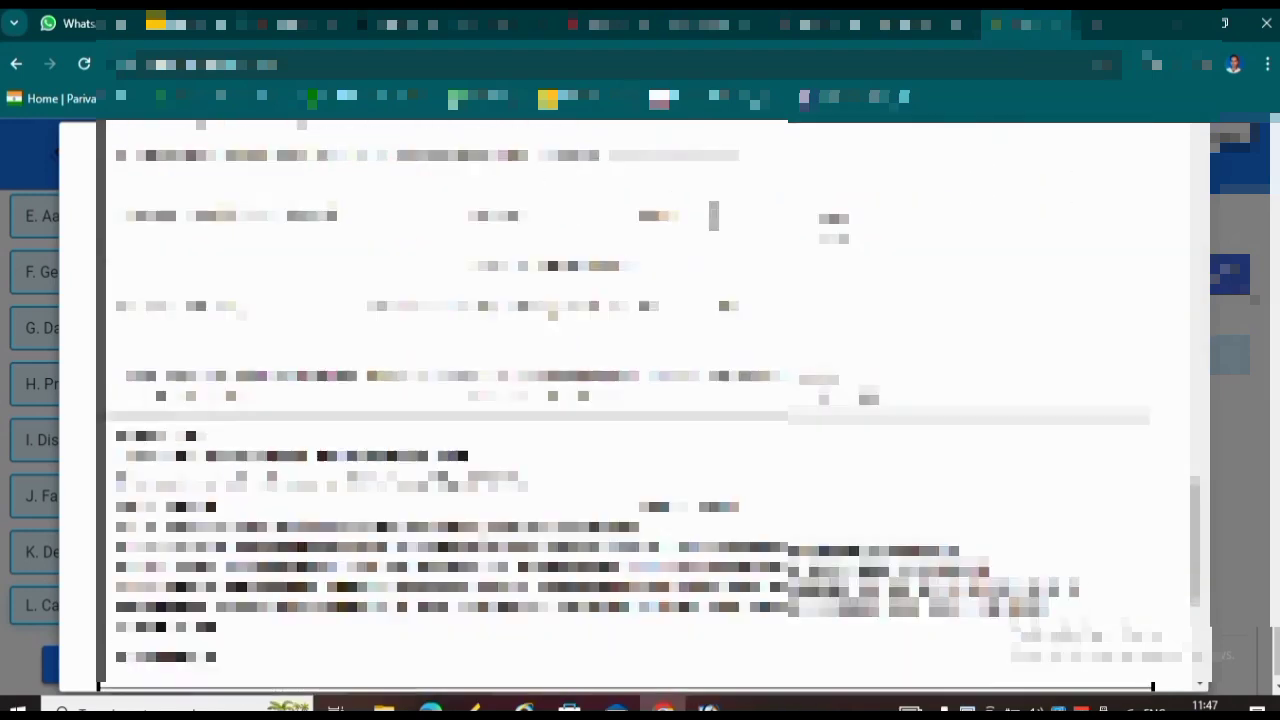
pyautogui.scroll(-4, 625, 400)
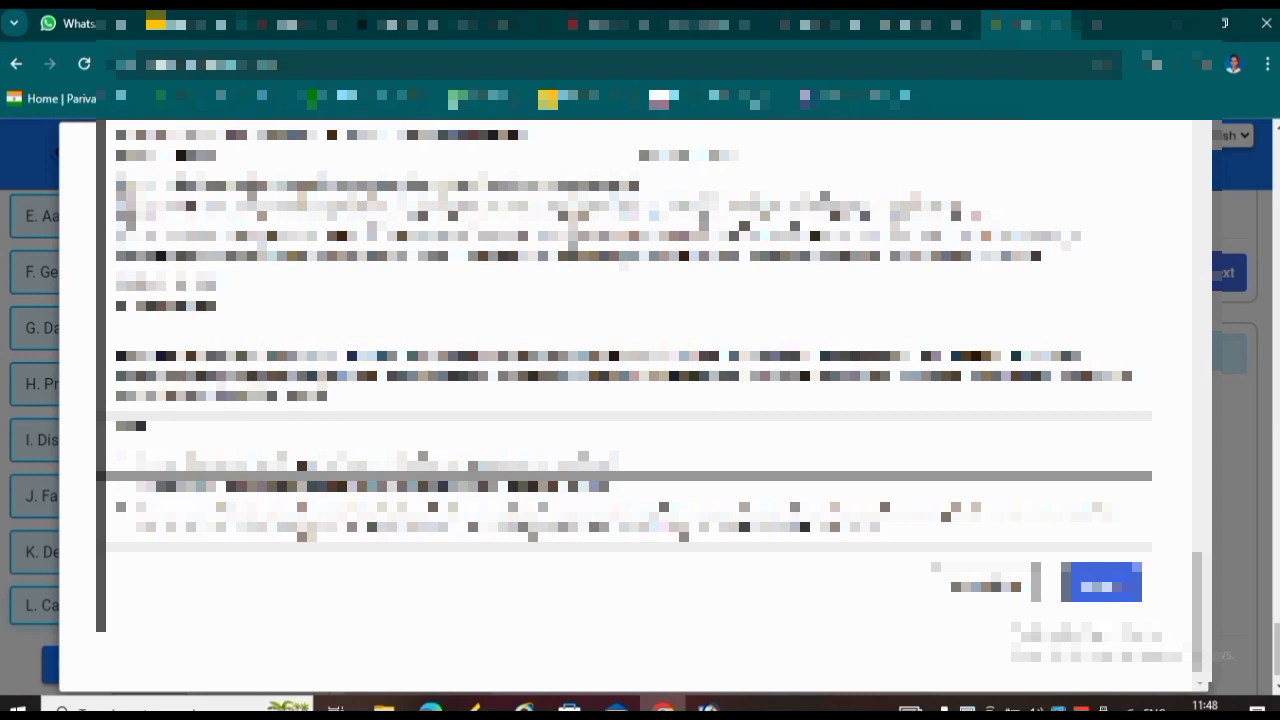
pyautogui.scroll(10, 650, 400)
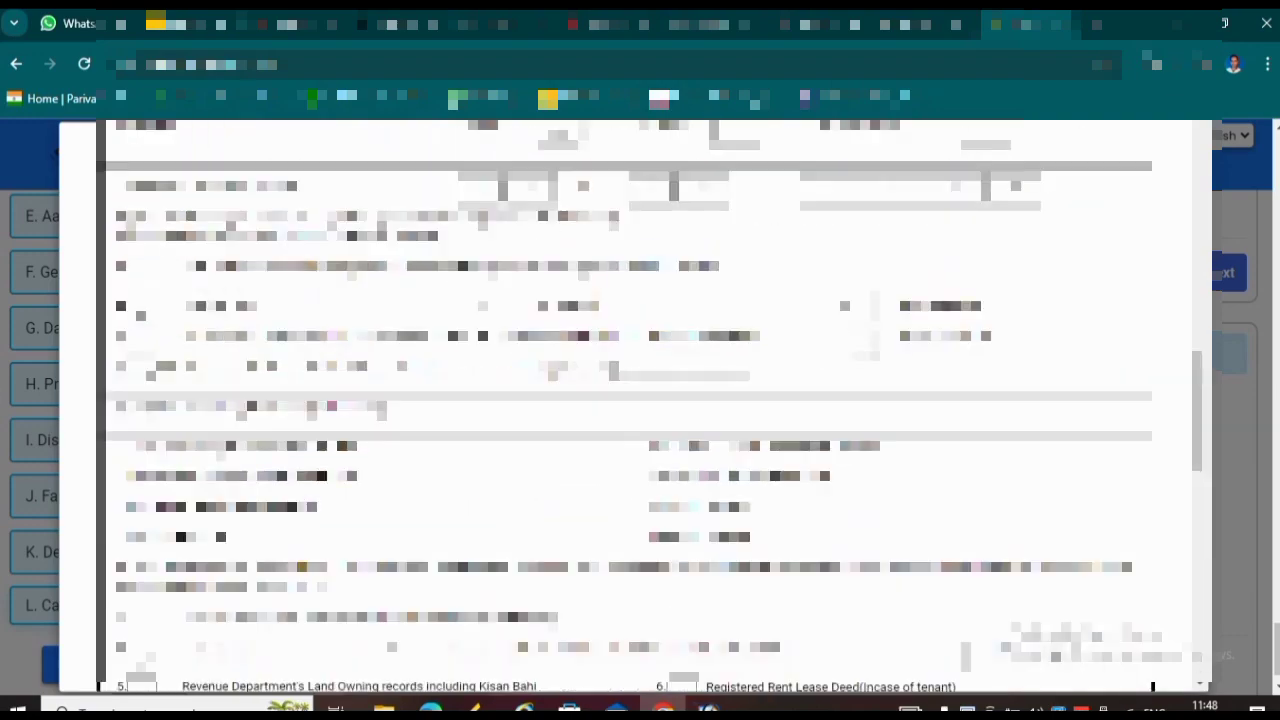
pyautogui.scroll(-3, 650, 400)
pyautogui.scroll(-6, 628, 400)
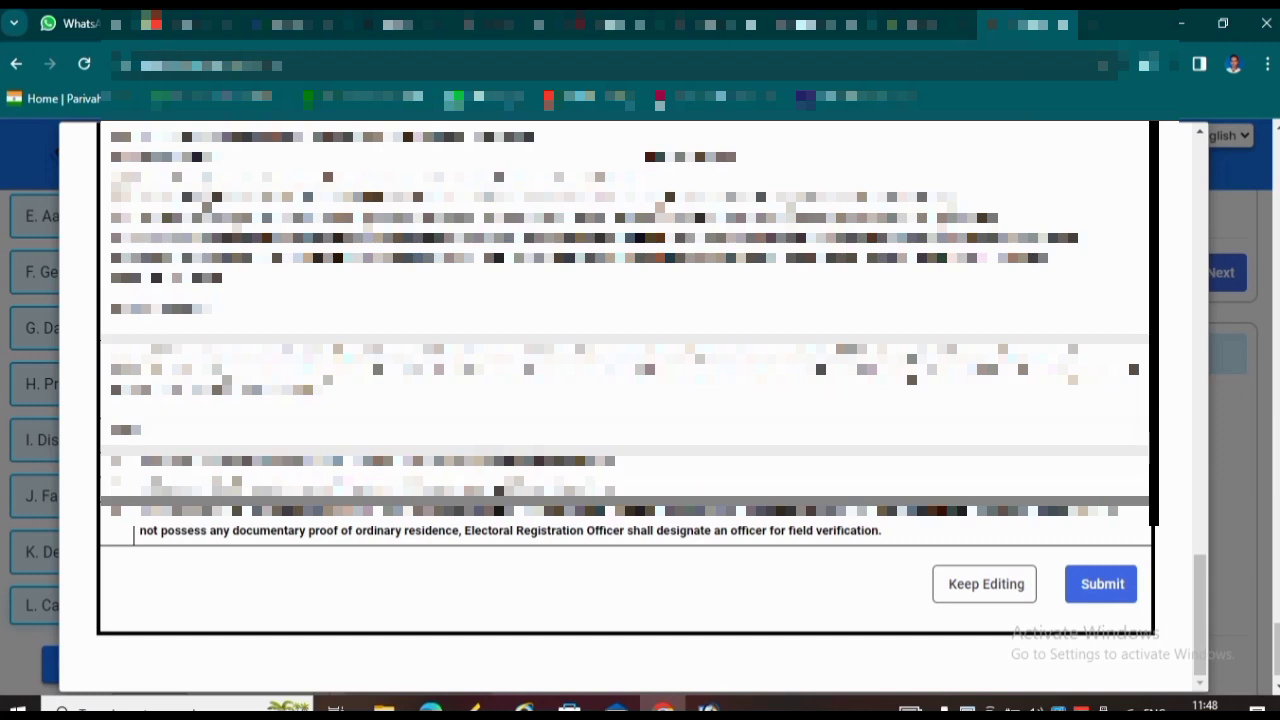
pyautogui.moveTo(877, 350); pyautogui.dragTo(1130, 372)
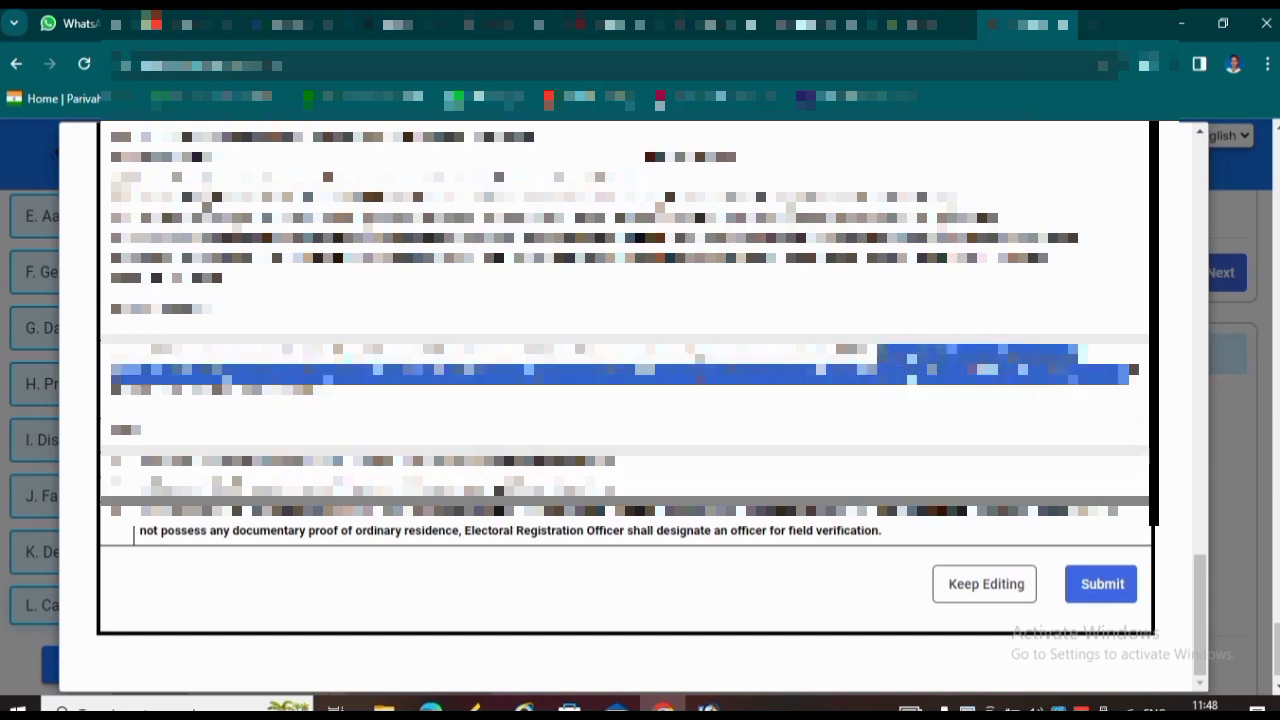
pyautogui.click(1128, 378)
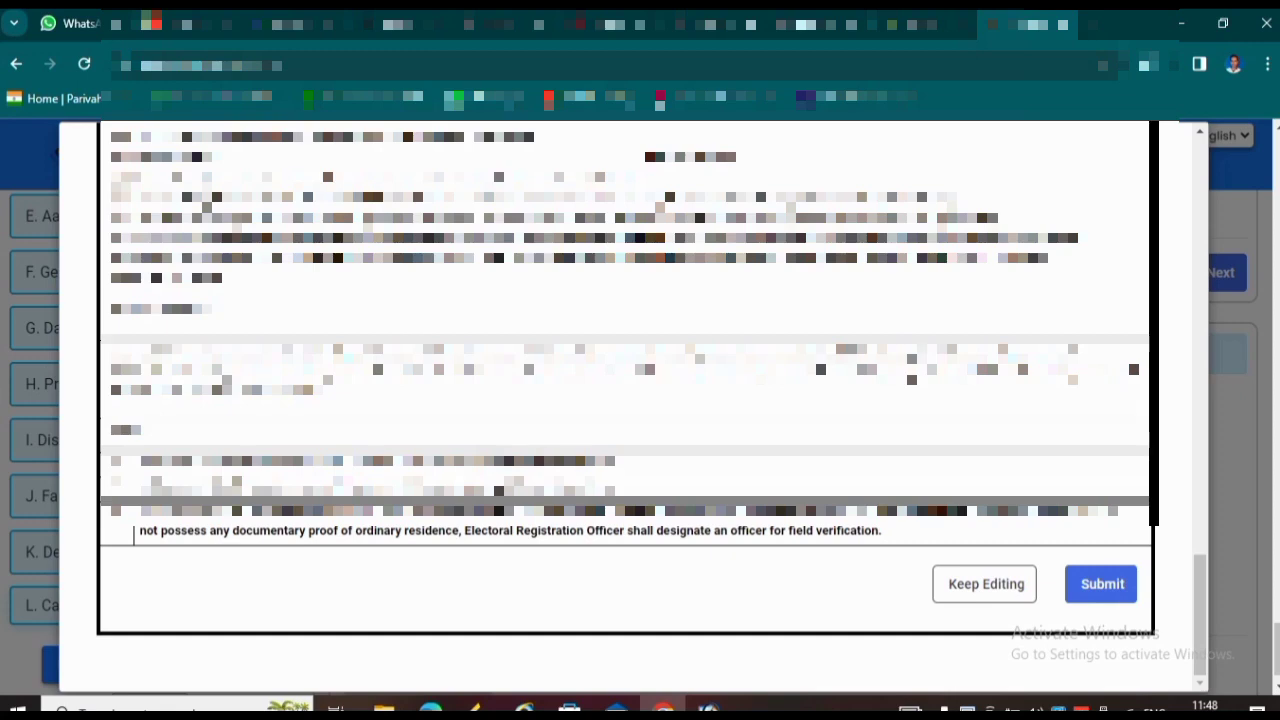
pyautogui.scroll(-2, 630, 400)
pyautogui.scroll(10, 630, 400)
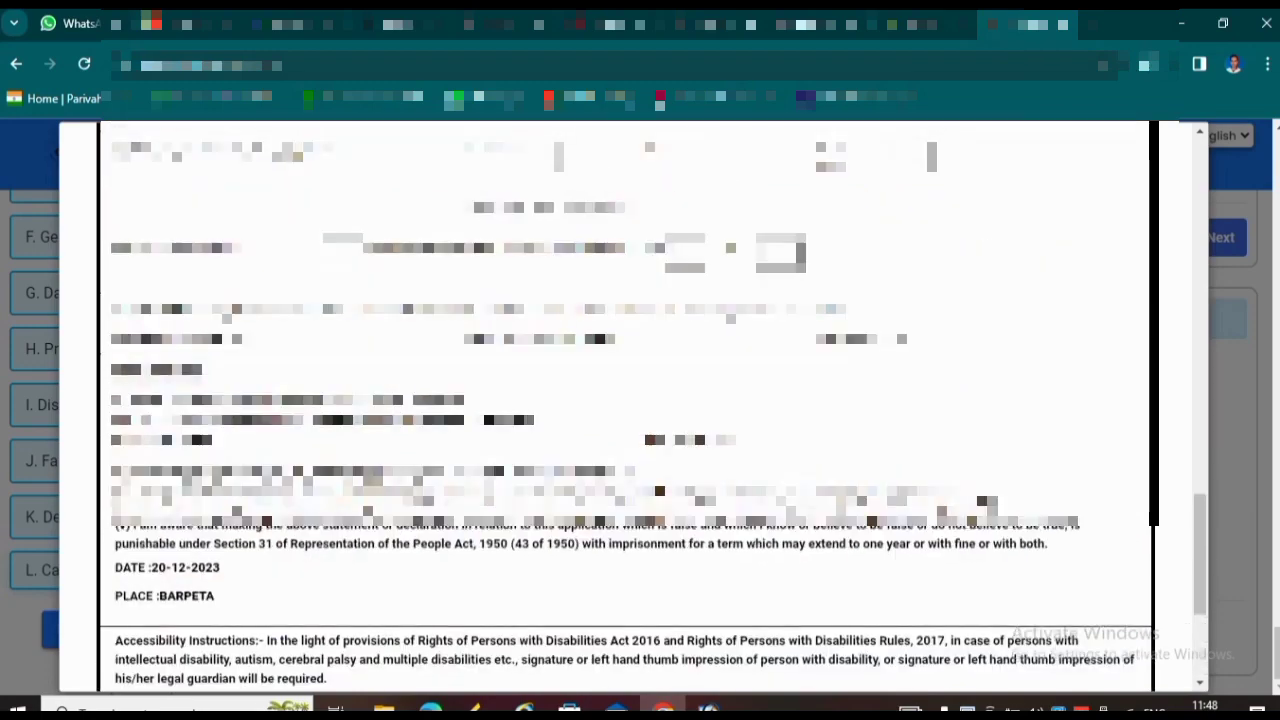
pyautogui.scroll(5, 625, 400)
pyautogui.scroll(-15, 625, 400)
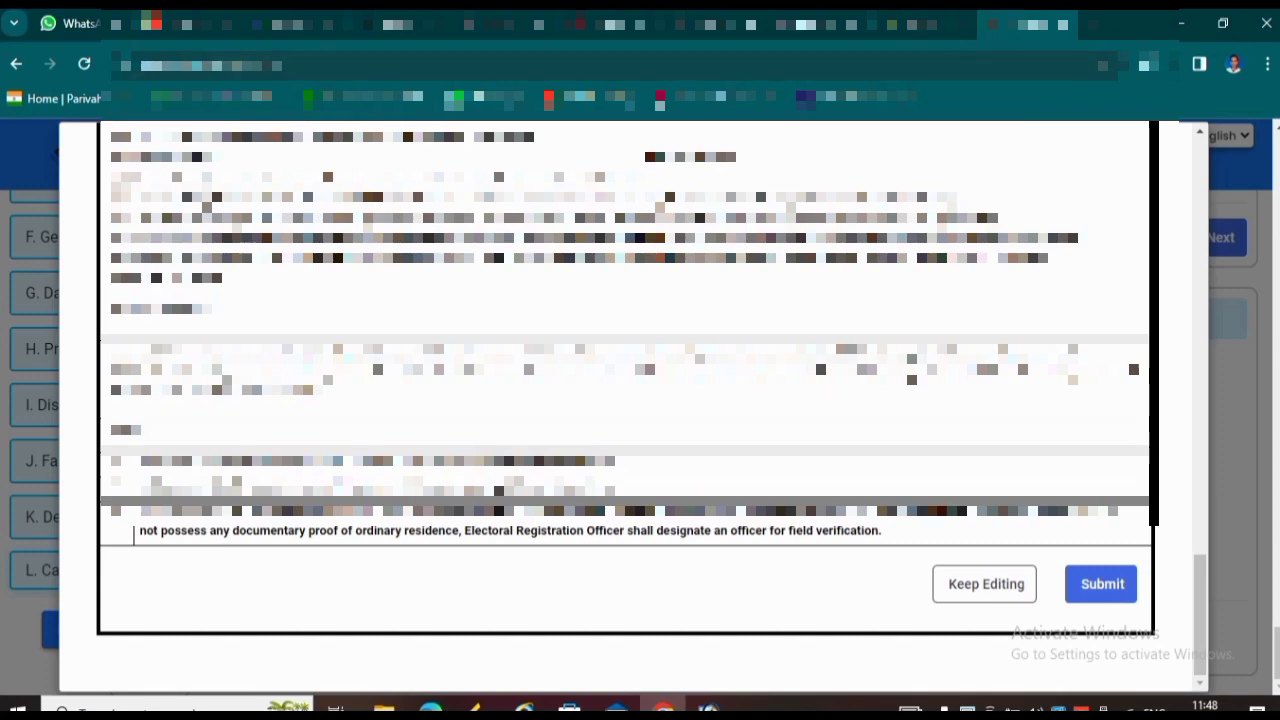
# Switch to the Voters' Service Portal home page and look at the contact information at its end.
pyautogui.click(718, 24)
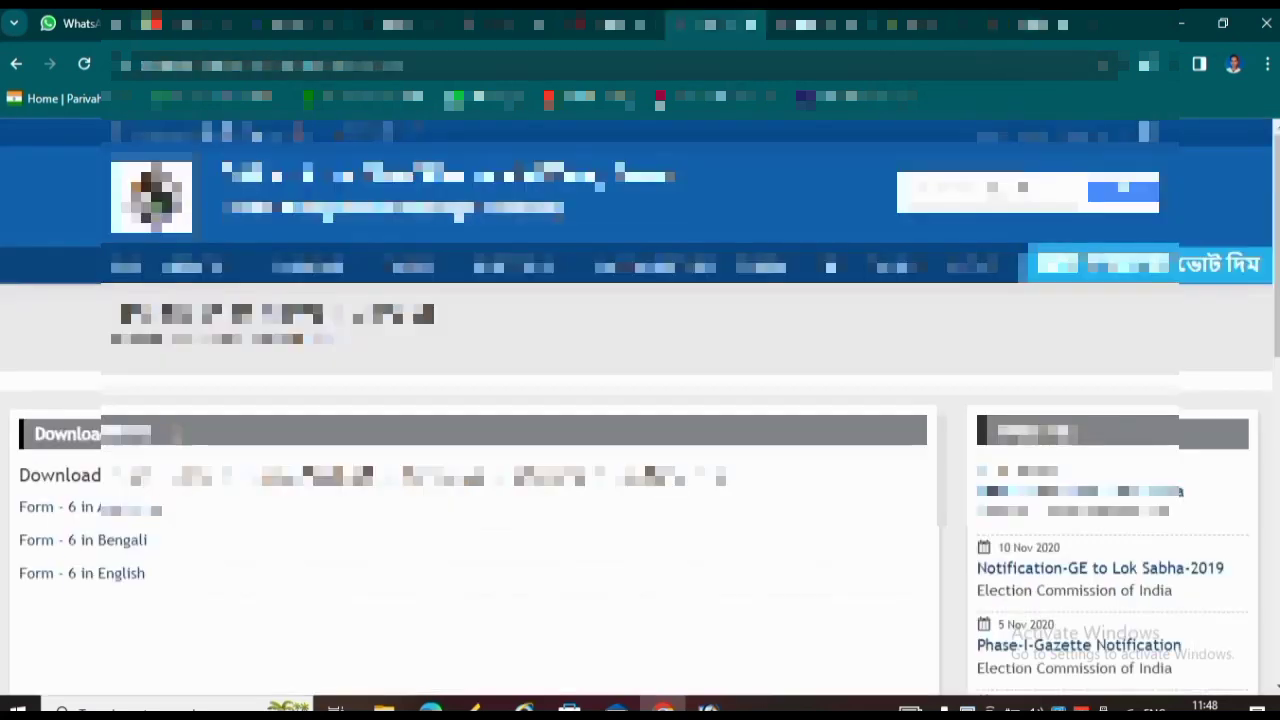
pyautogui.click(822, 24)
pyautogui.click(920, 24)
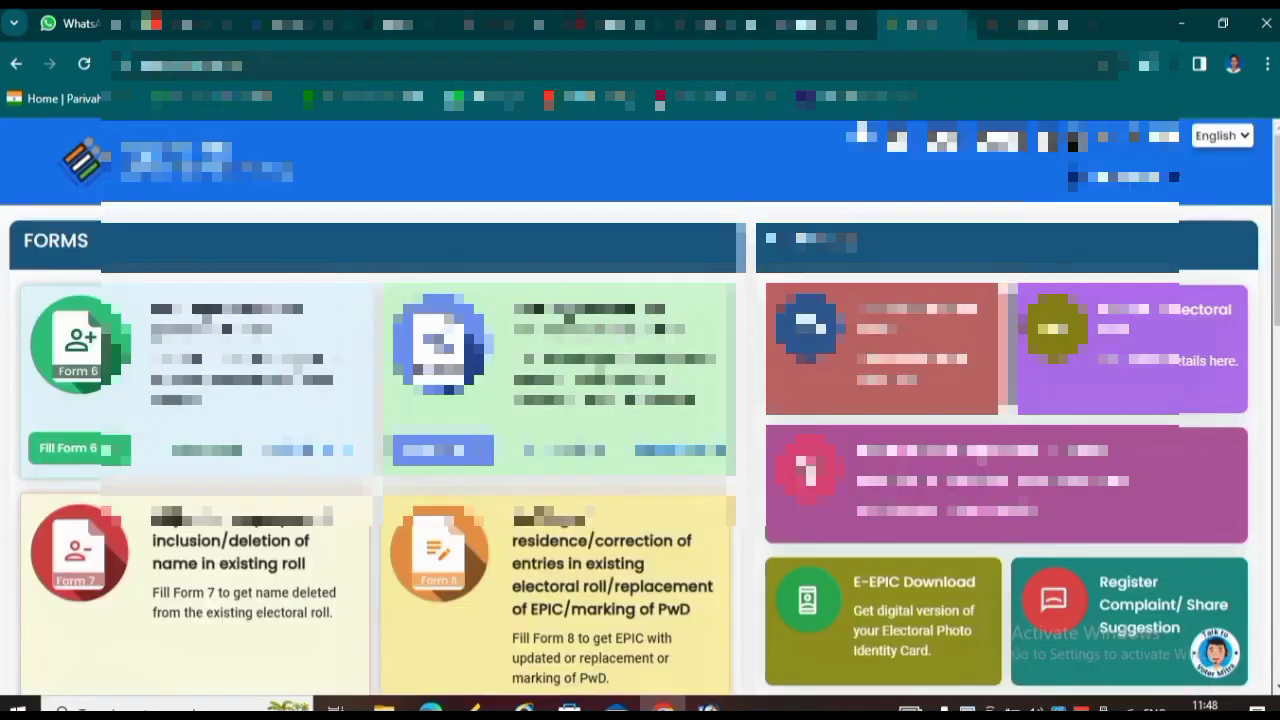
pyautogui.scroll(-10, 640, 450)
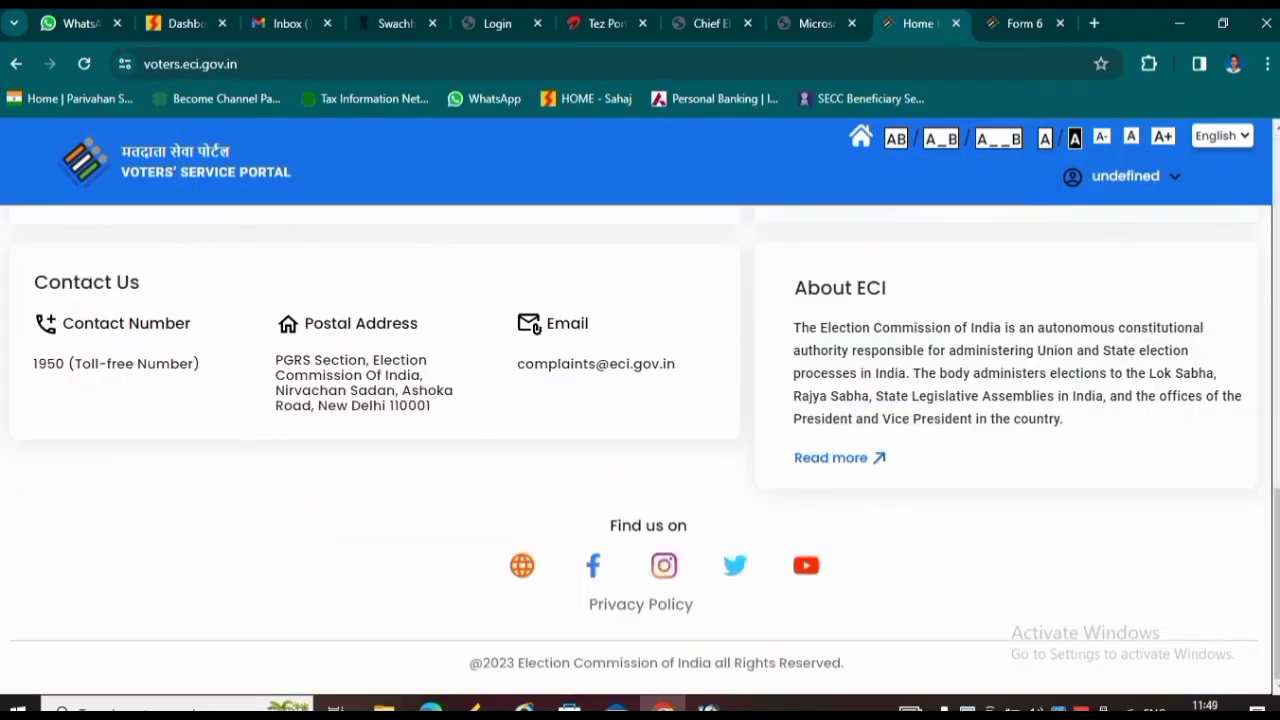